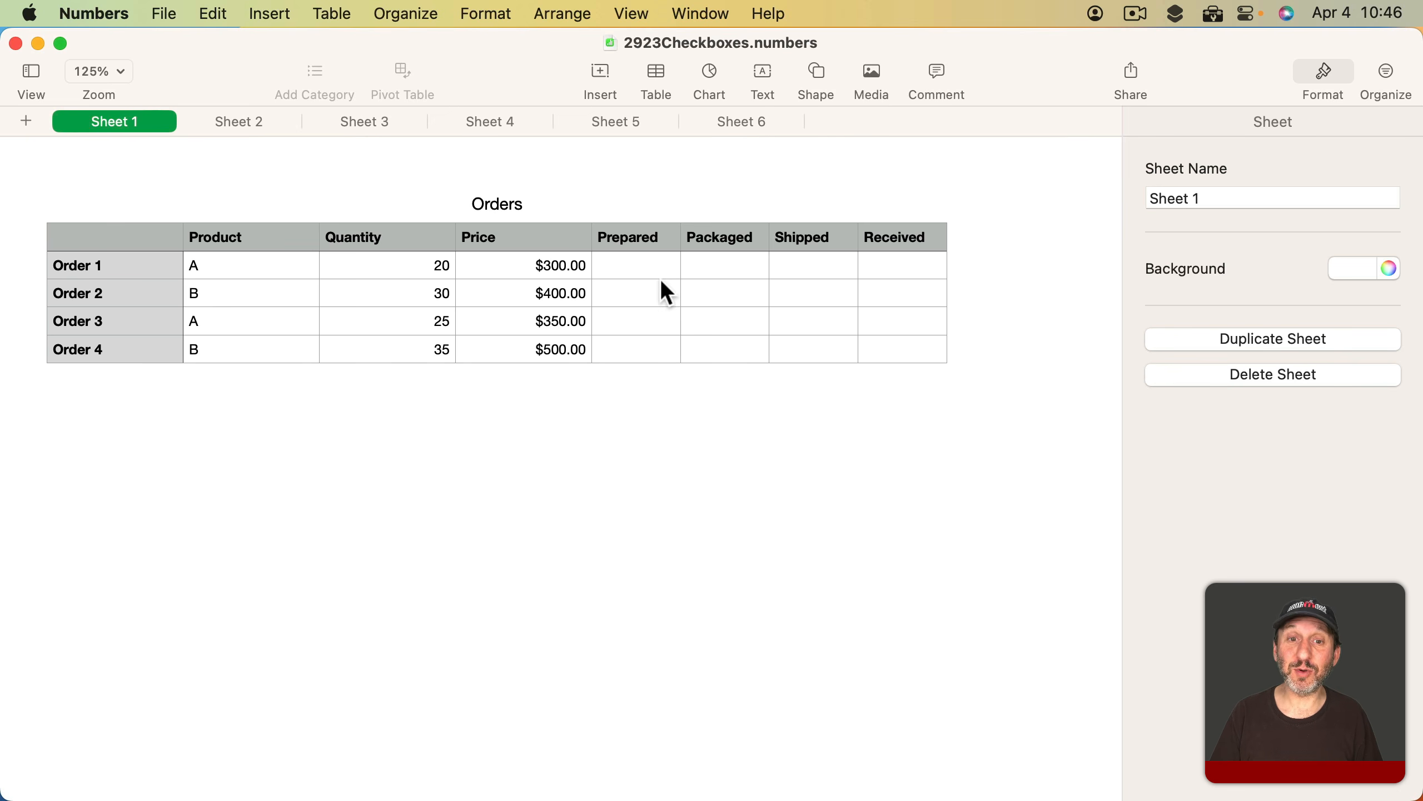
pyautogui.click(639, 272)
pyautogui.click(904, 351)
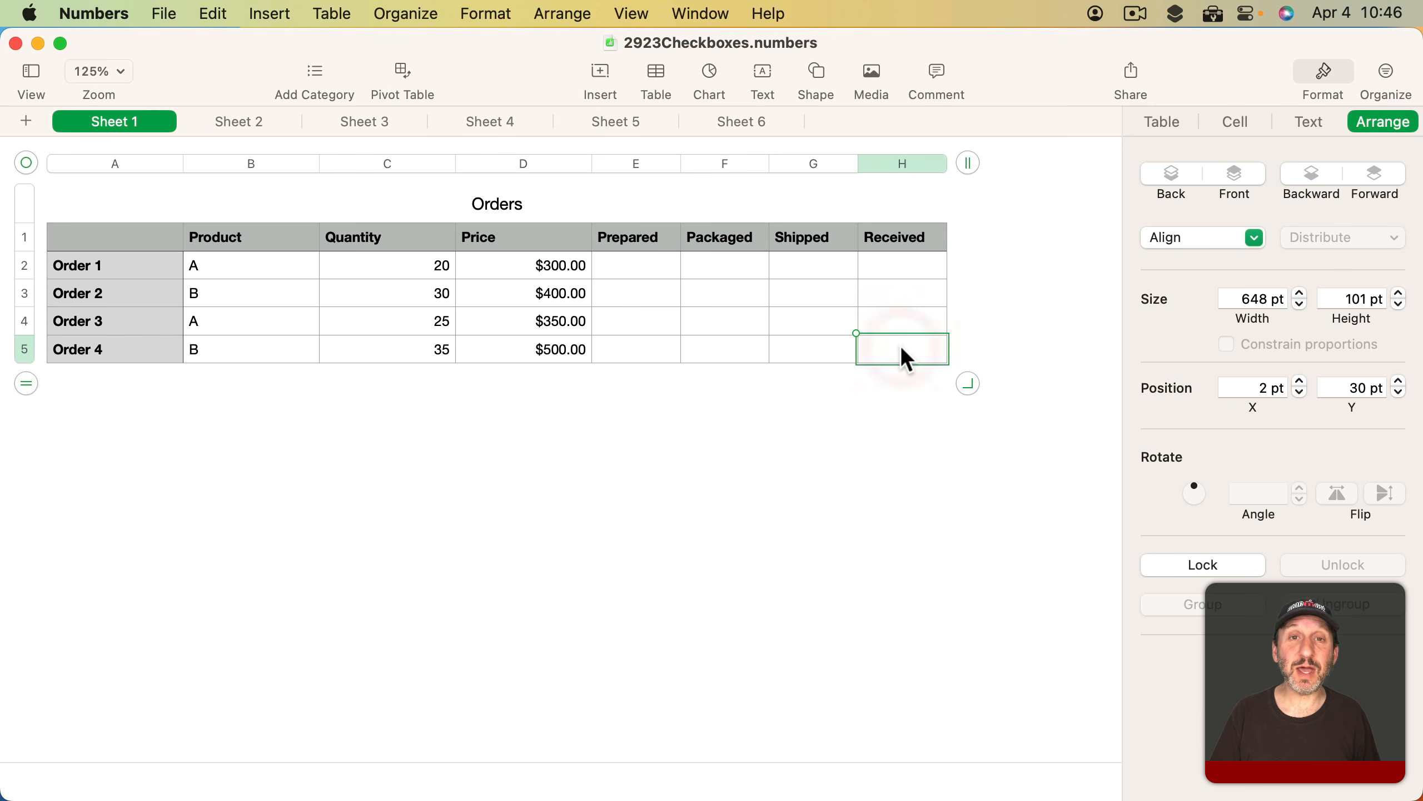
pyautogui.click(654, 270)
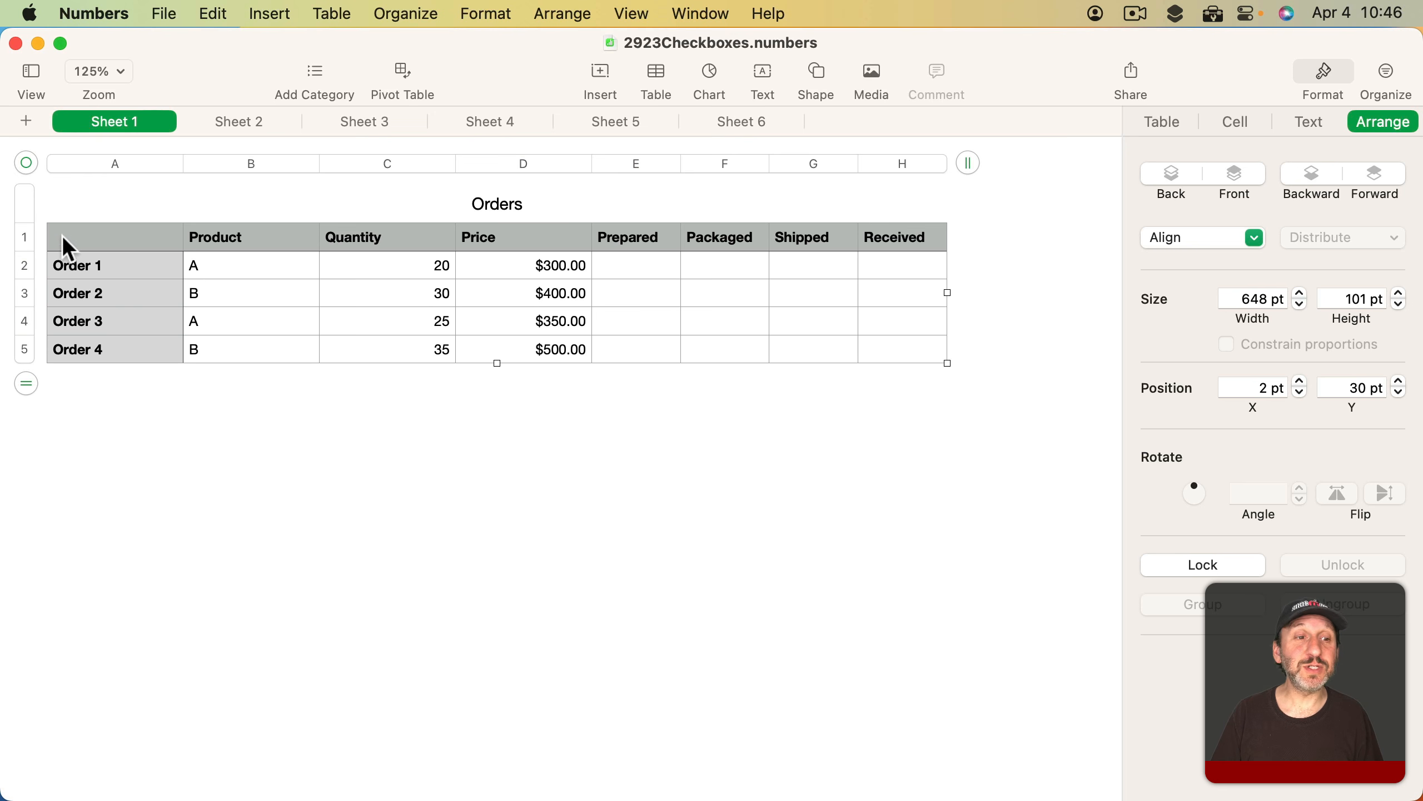
pyautogui.click(111, 265)
pyautogui.click(633, 271)
pyautogui.click(745, 274)
pyautogui.click(833, 283)
pyautogui.click(930, 278)
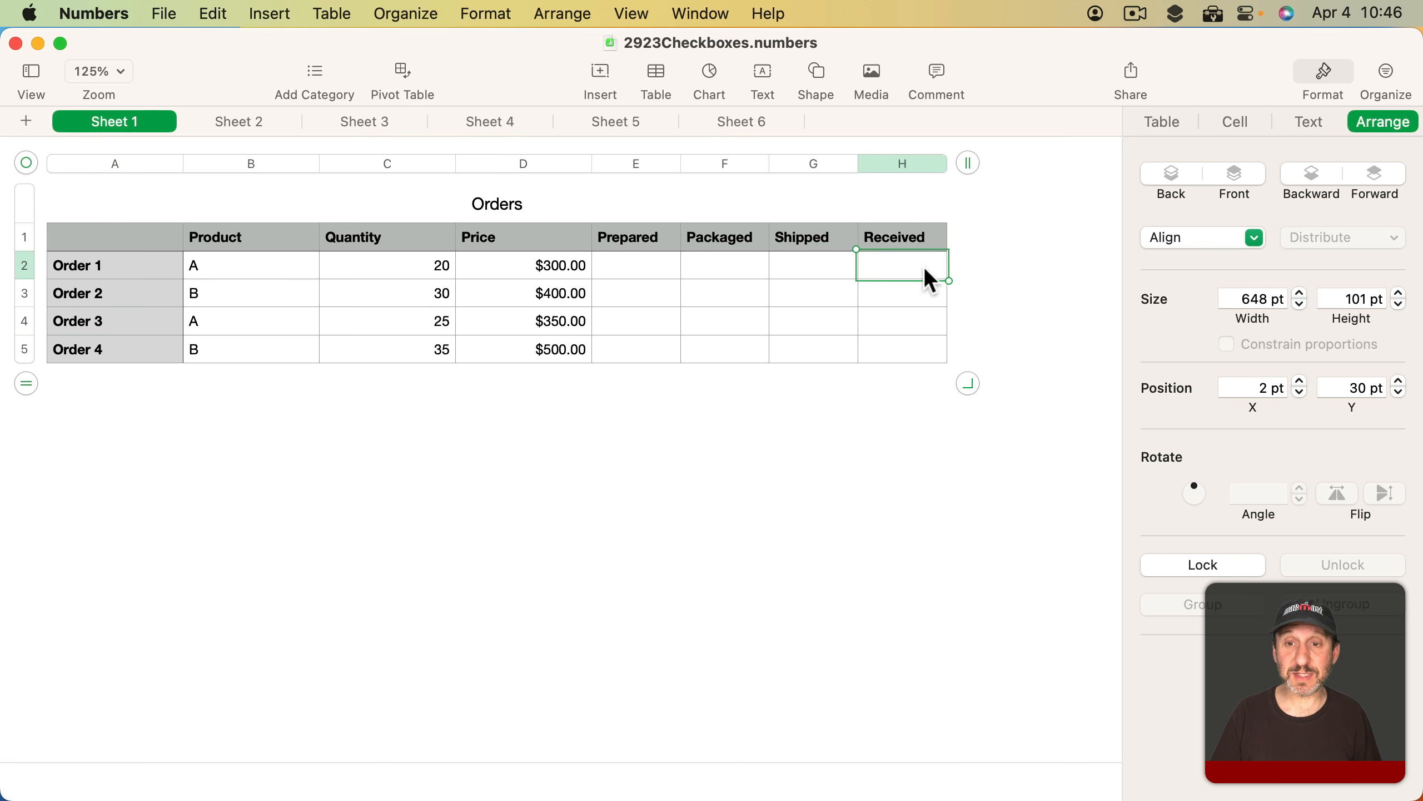
# Enter 1 in the Prepared cell for Order 1, replace it with true, and clear the cell again
pyautogui.click(660, 275)
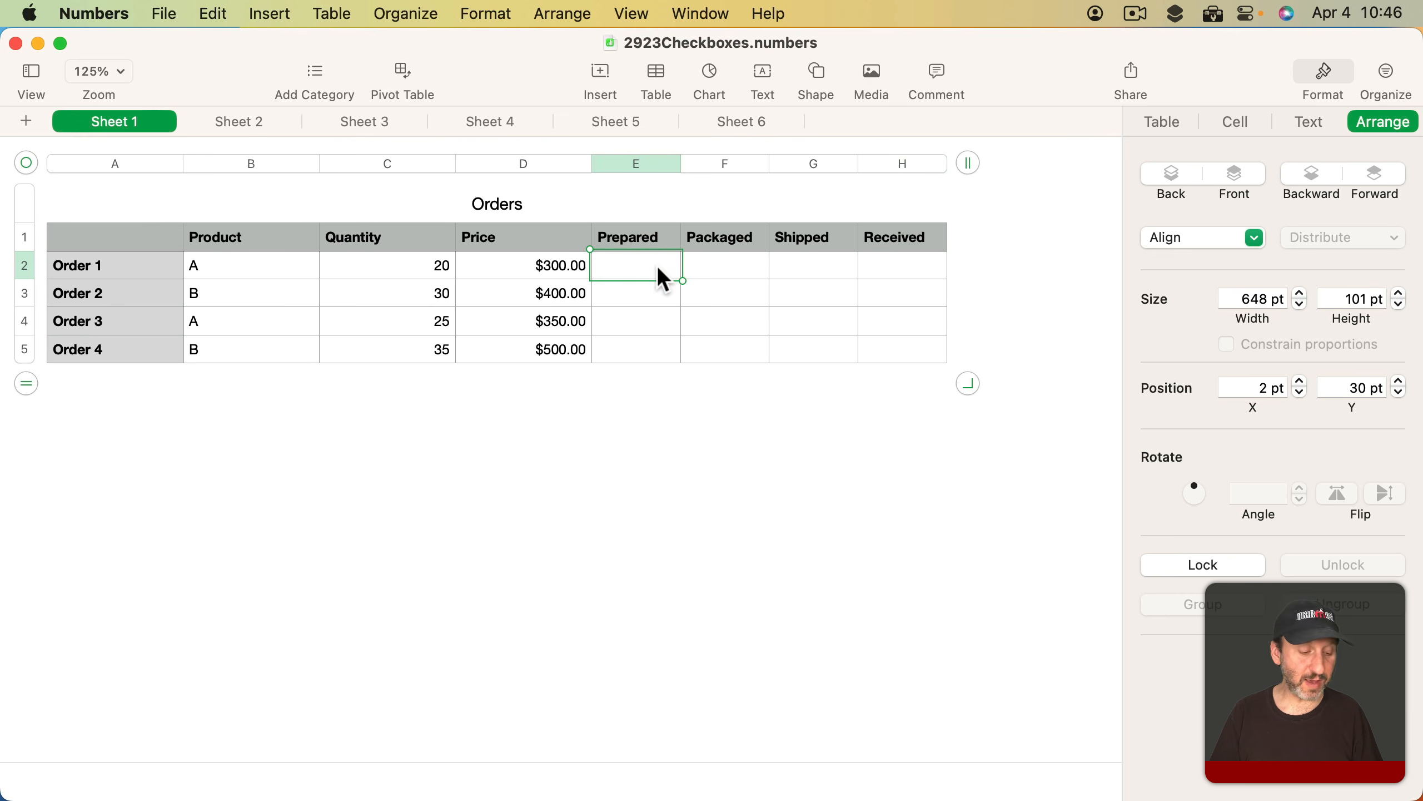
pyautogui.write('1')
pyautogui.press('Return')
pyautogui.press('Up')
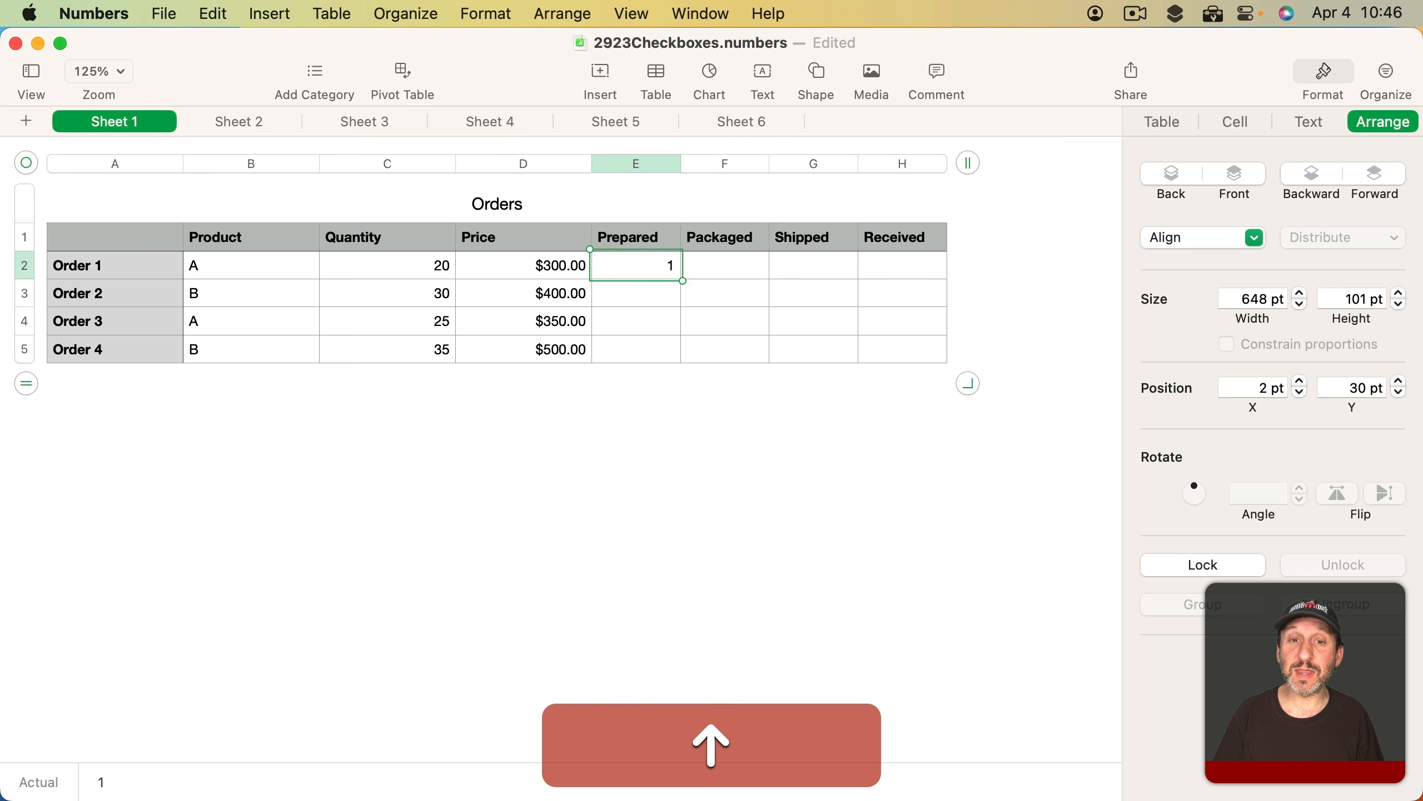
pyautogui.write('true')
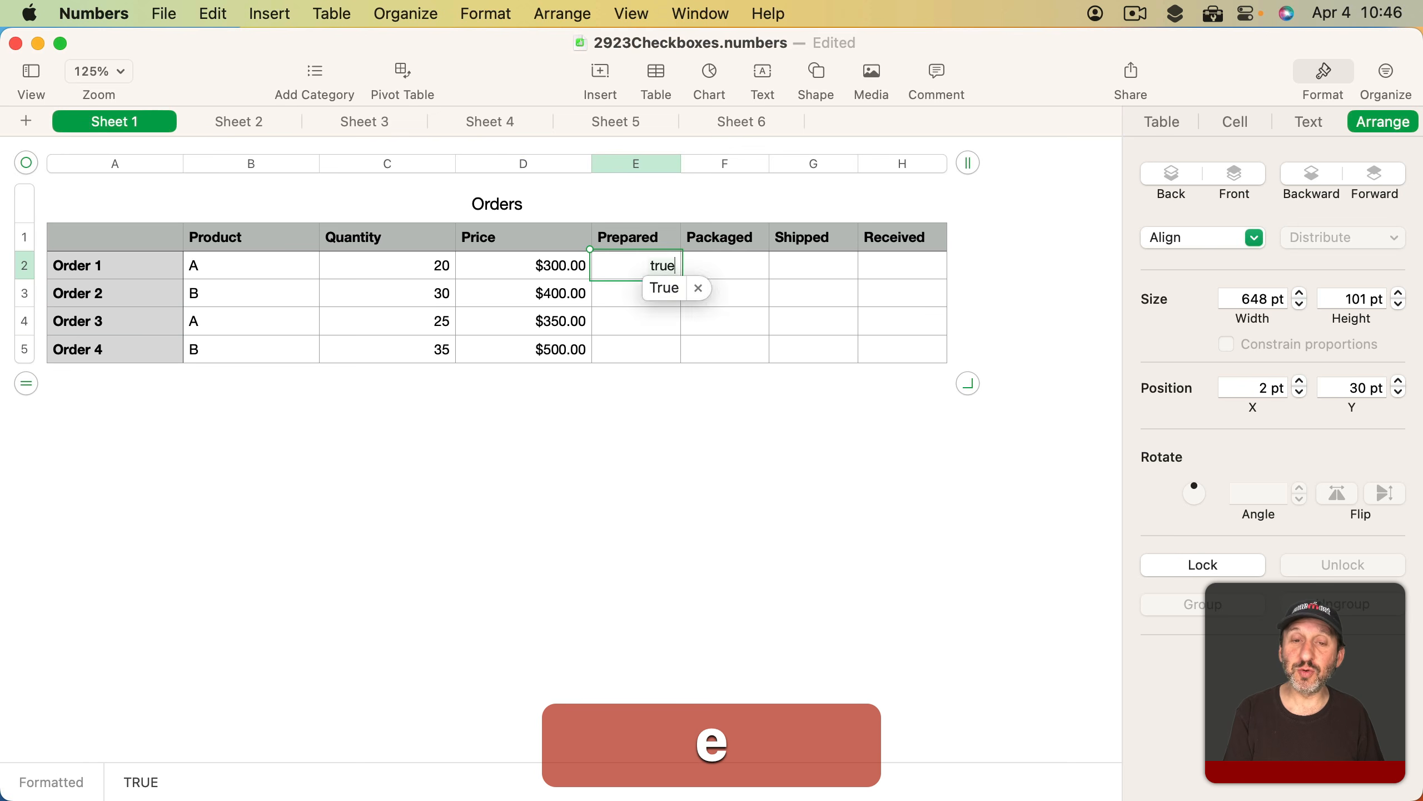
pyautogui.press('Return')
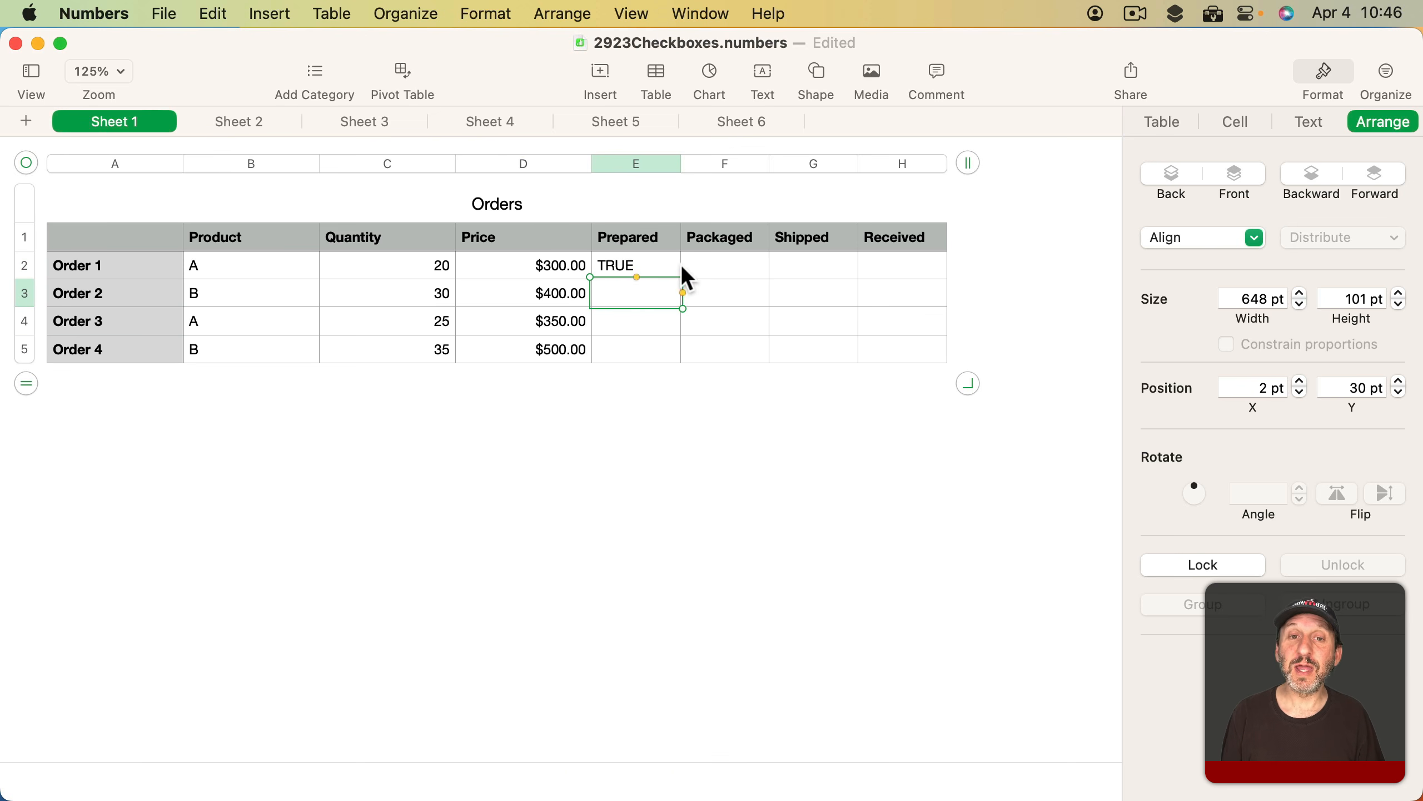
pyautogui.click(651, 269)
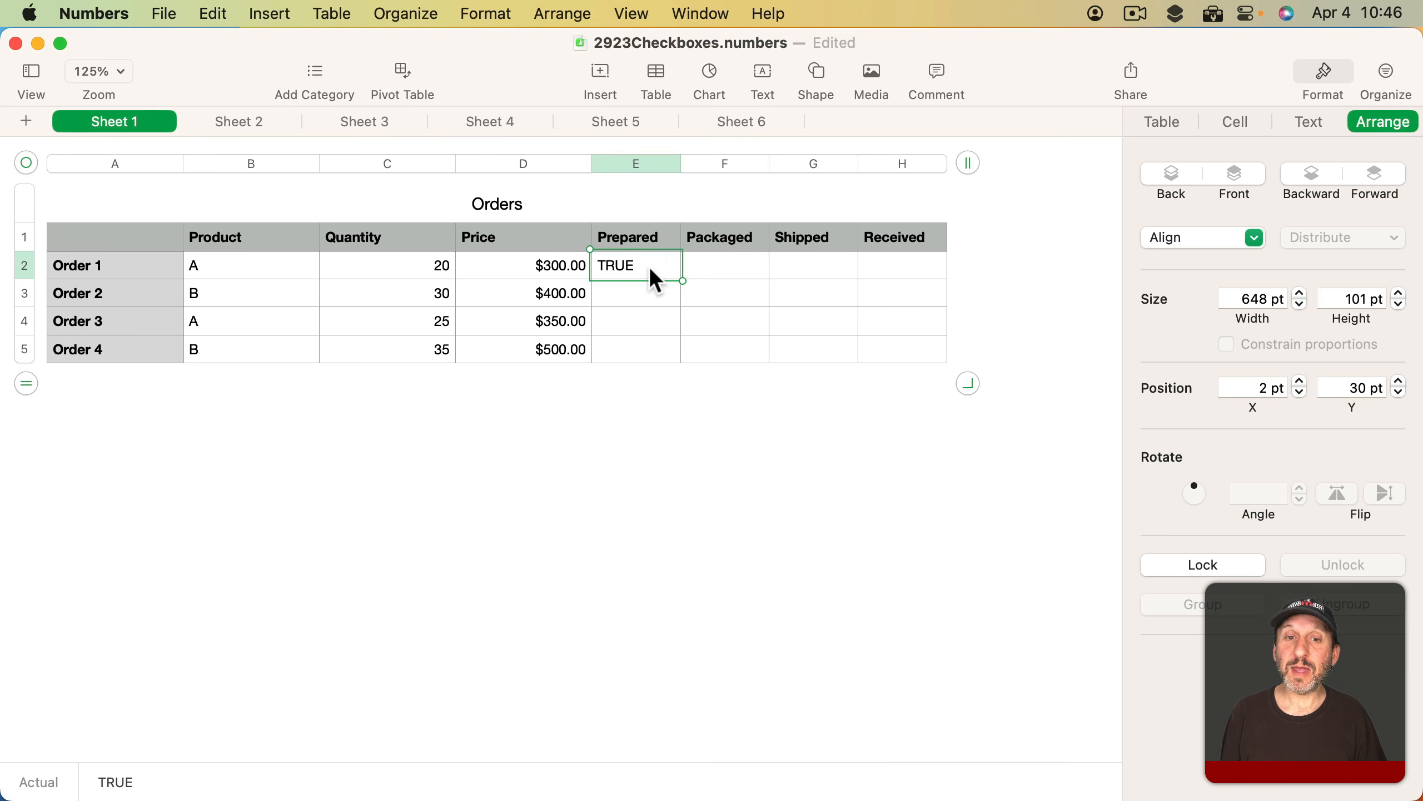
pyautogui.press('BackSpace')
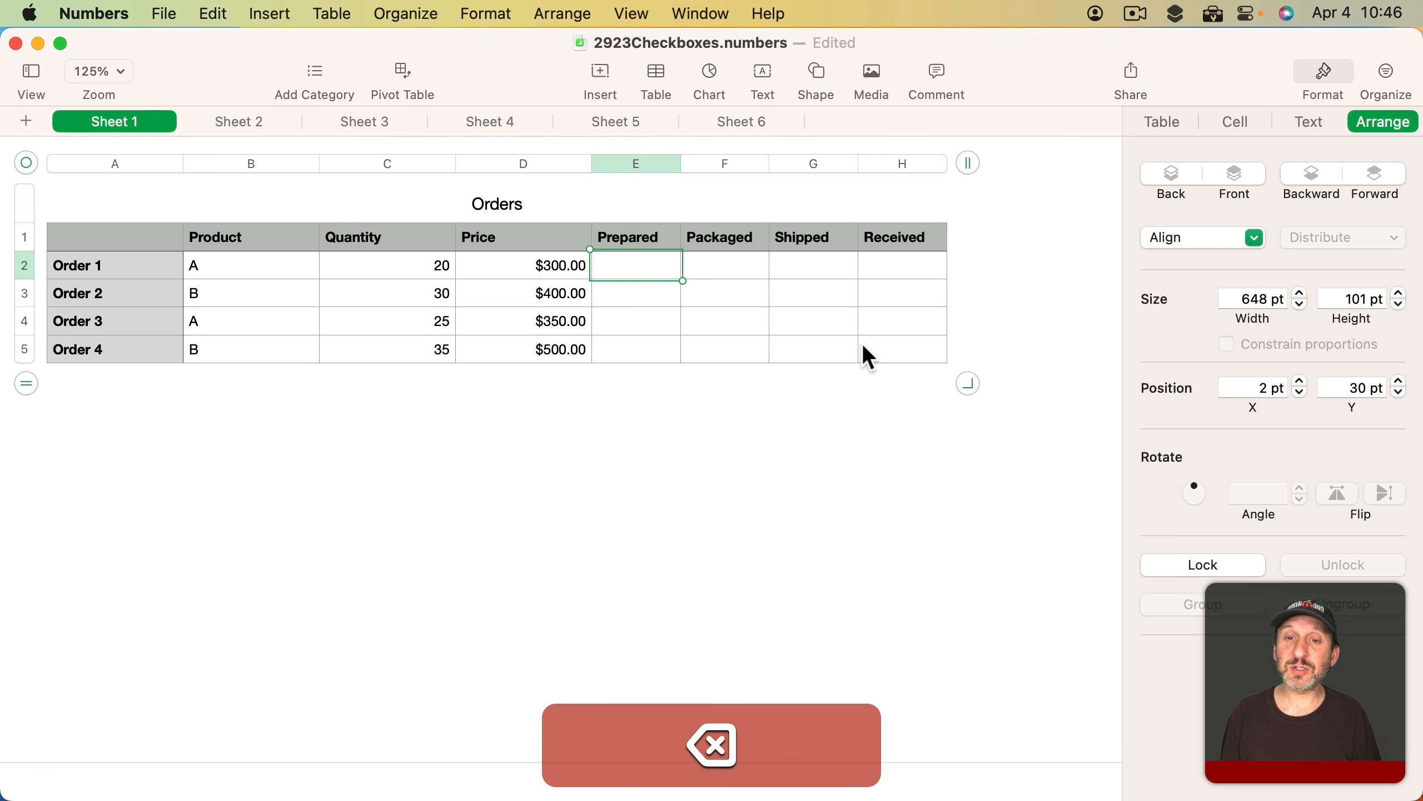
# Format the Prepared, Packaged, Shipped and Received cells for all four orders (E2:H5) as Checkbox
pyautogui.keyDown('shift'); pyautogui.click(905, 352); pyautogui.keyUp('shift')
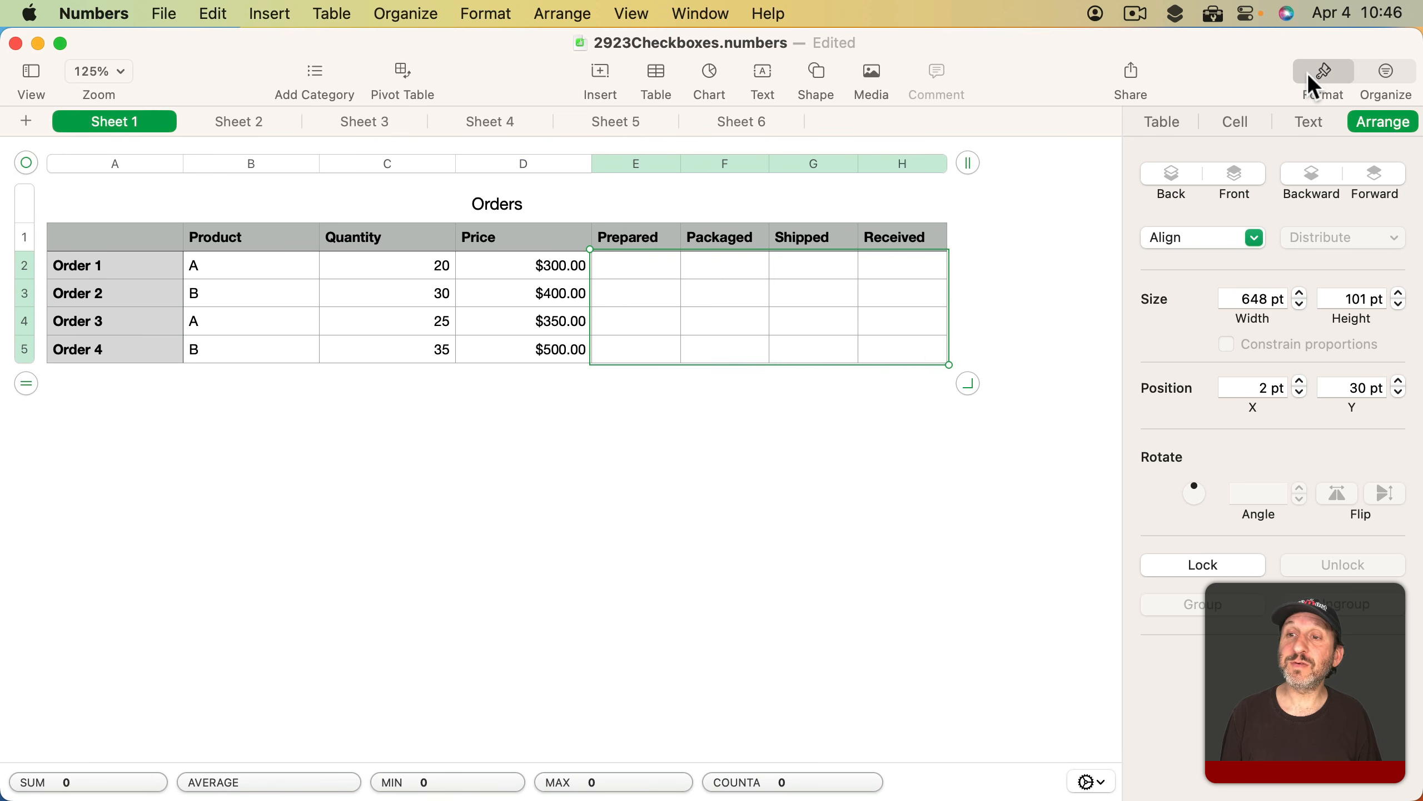
pyautogui.click(1232, 122)
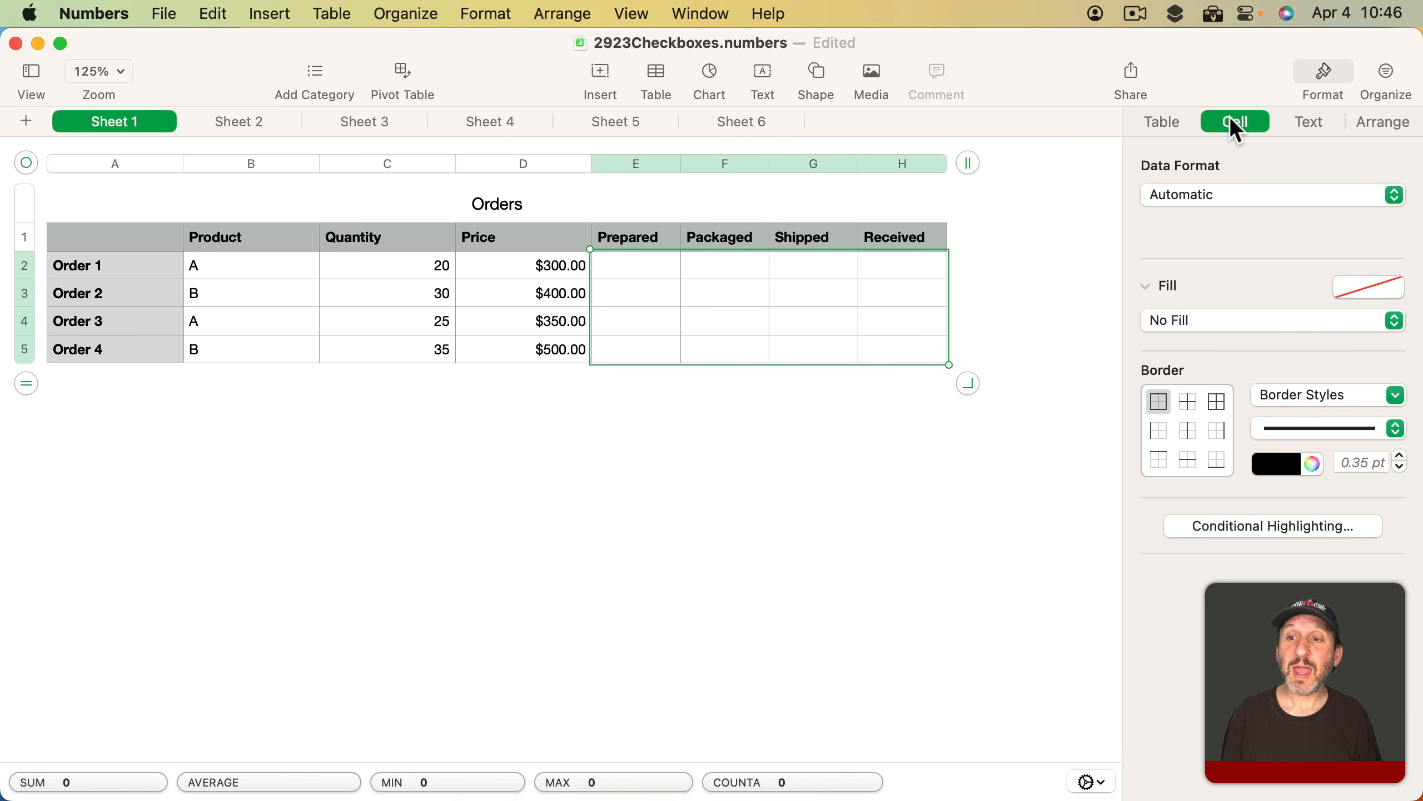
pyautogui.click(1200, 196)
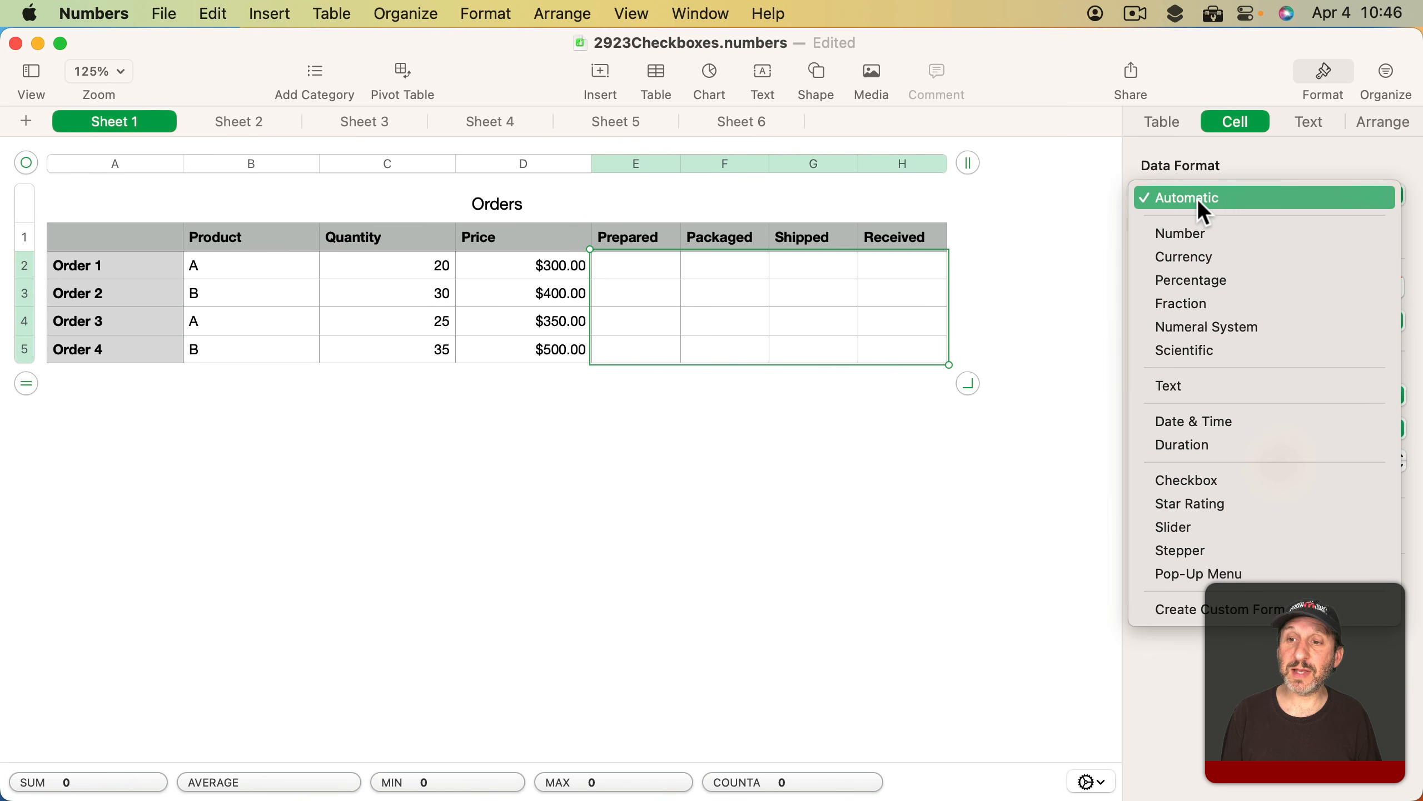
pyautogui.click(1185, 480)
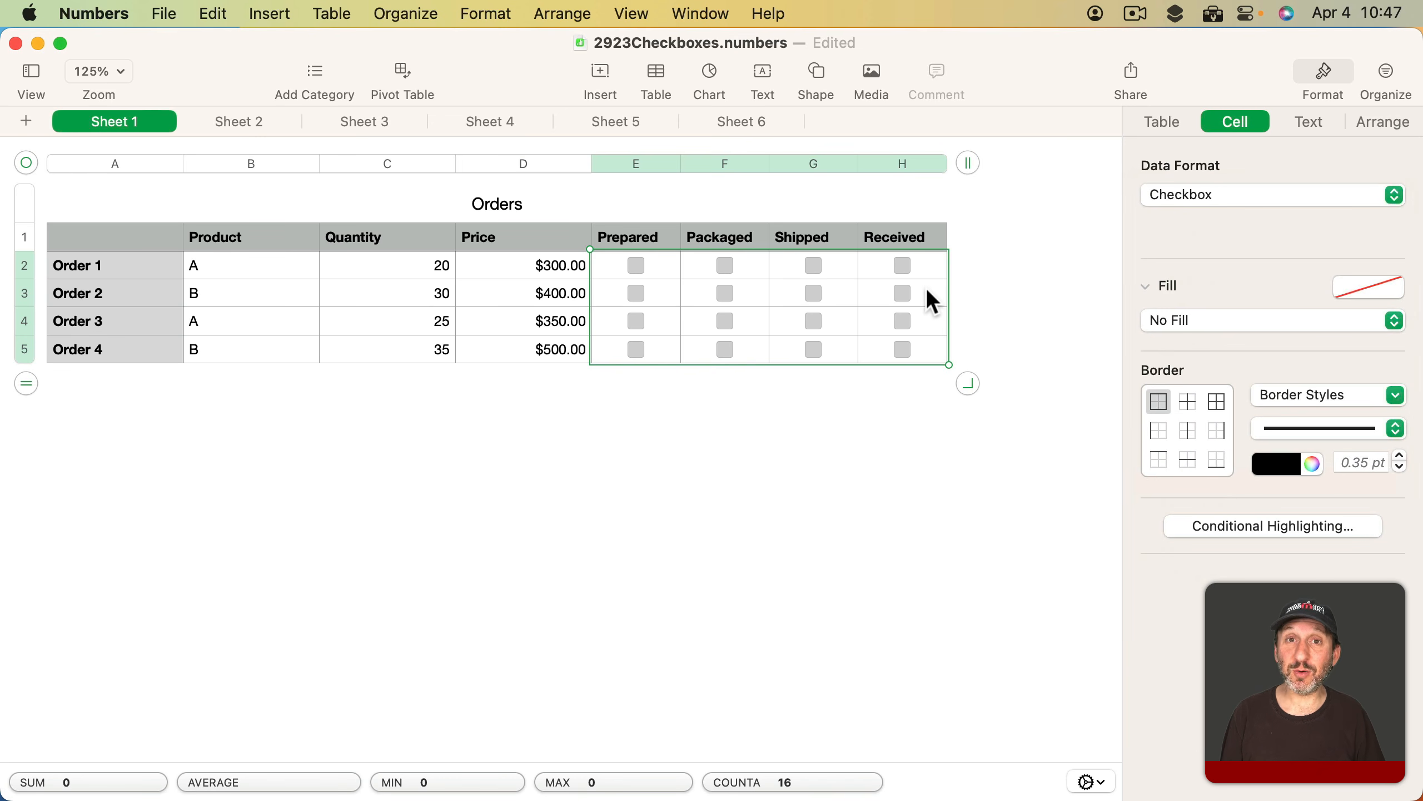
# Tick all four checkboxes for Order 1 and the Prepared and Packaged checkboxes for Order 2
pyautogui.click(640, 265)
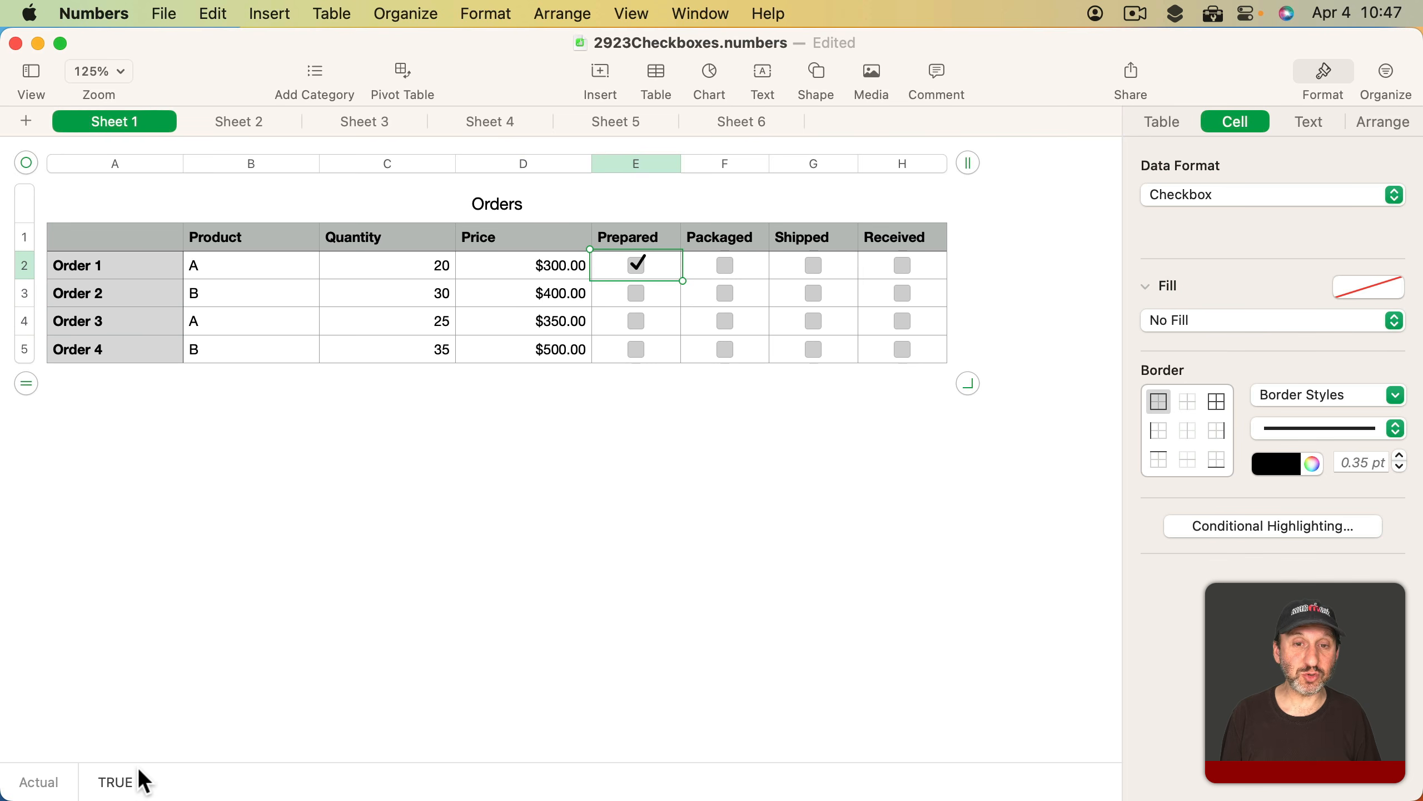
pyautogui.click(752, 264)
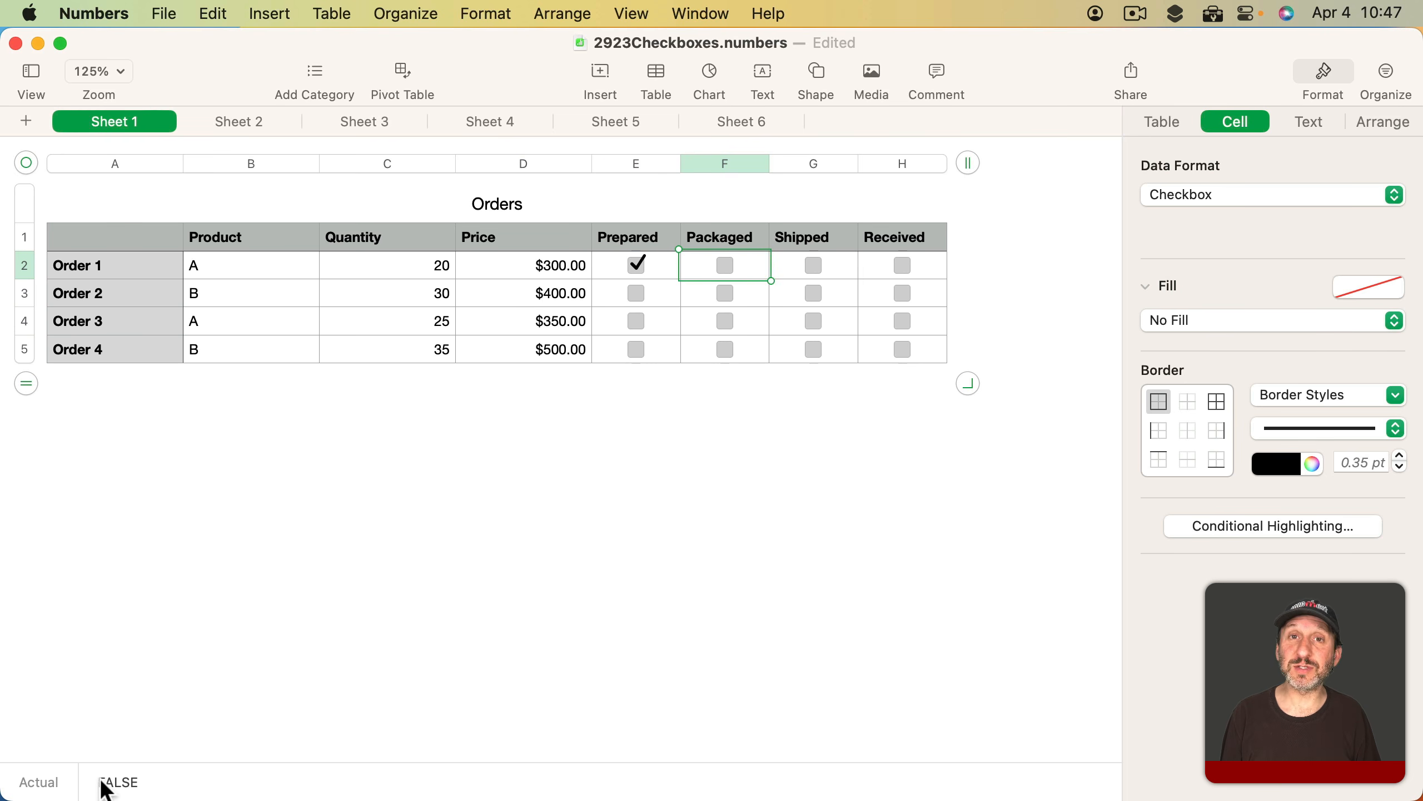
pyautogui.click(725, 263)
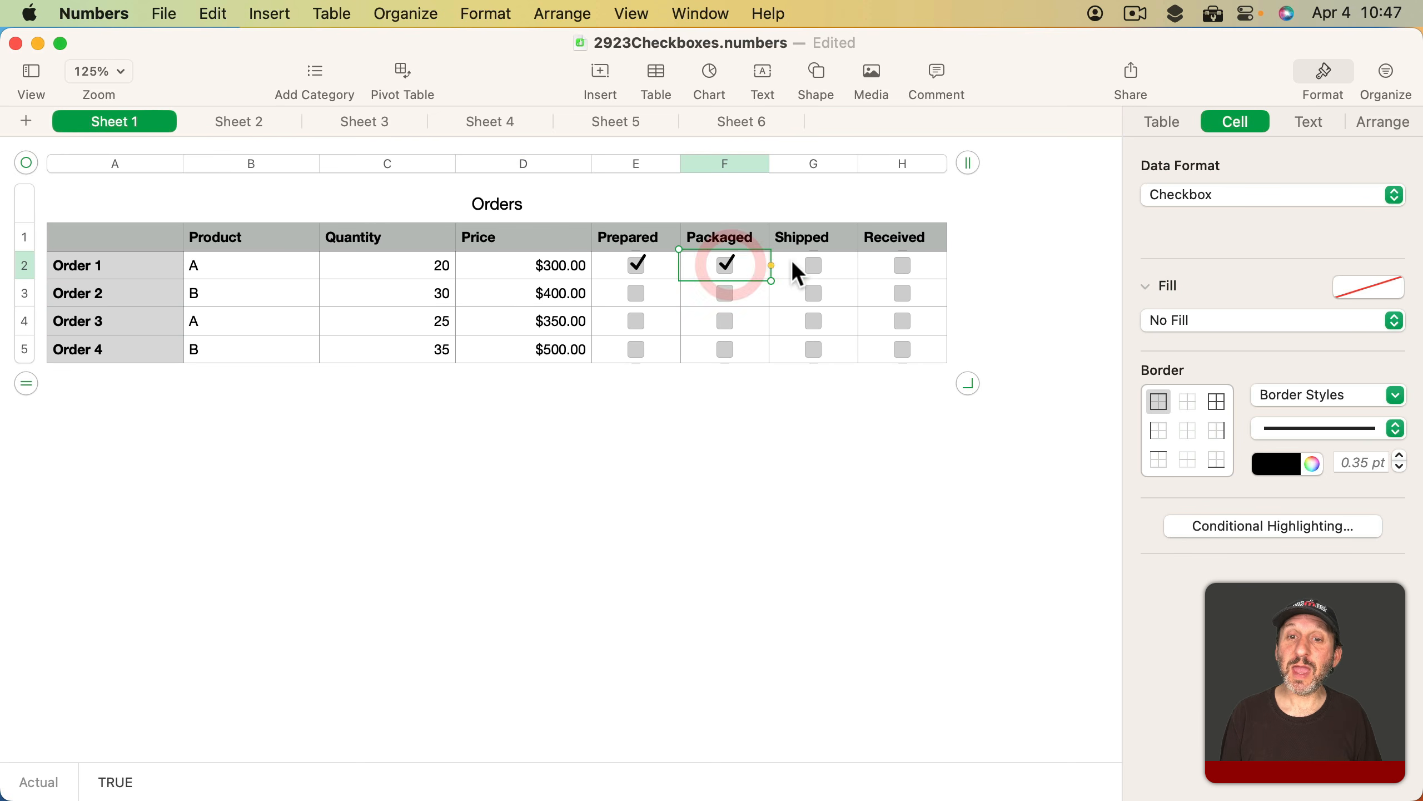
pyautogui.click(814, 262)
pyautogui.click(903, 265)
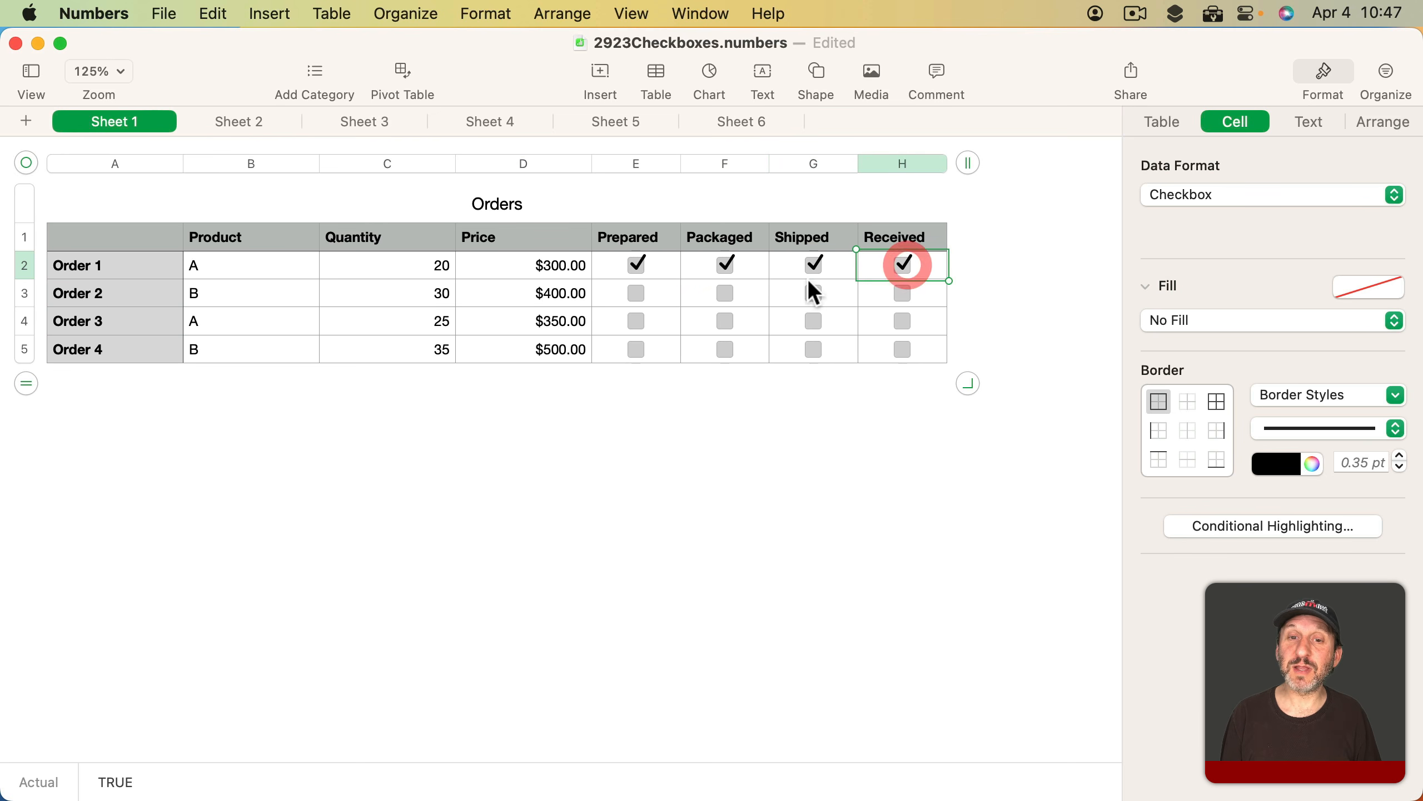
pyautogui.click(637, 292)
pyautogui.click(725, 293)
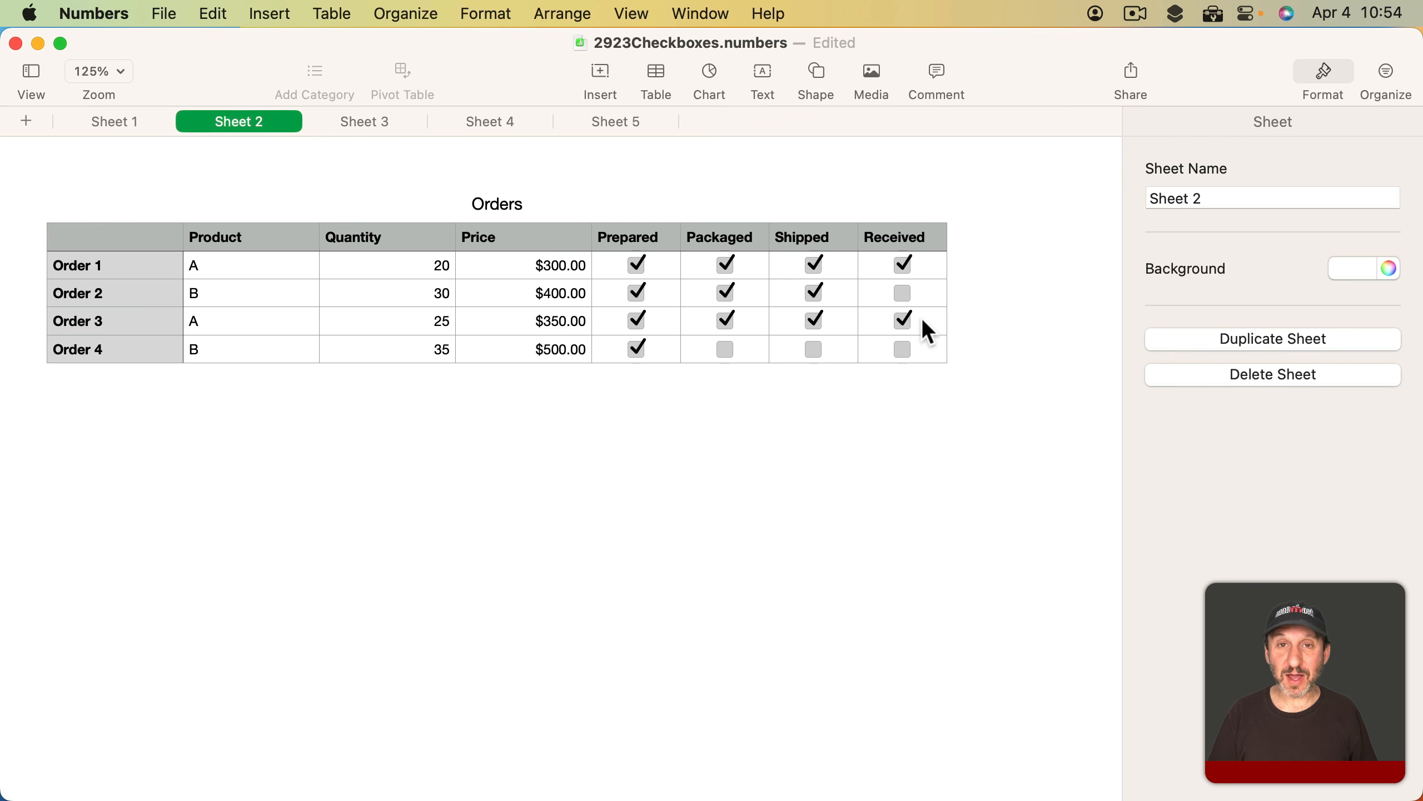
# Sort the Sheet 2 orders table by the Received column in ascending order, and re-sort it in descending order
pyautogui.click(899, 239)
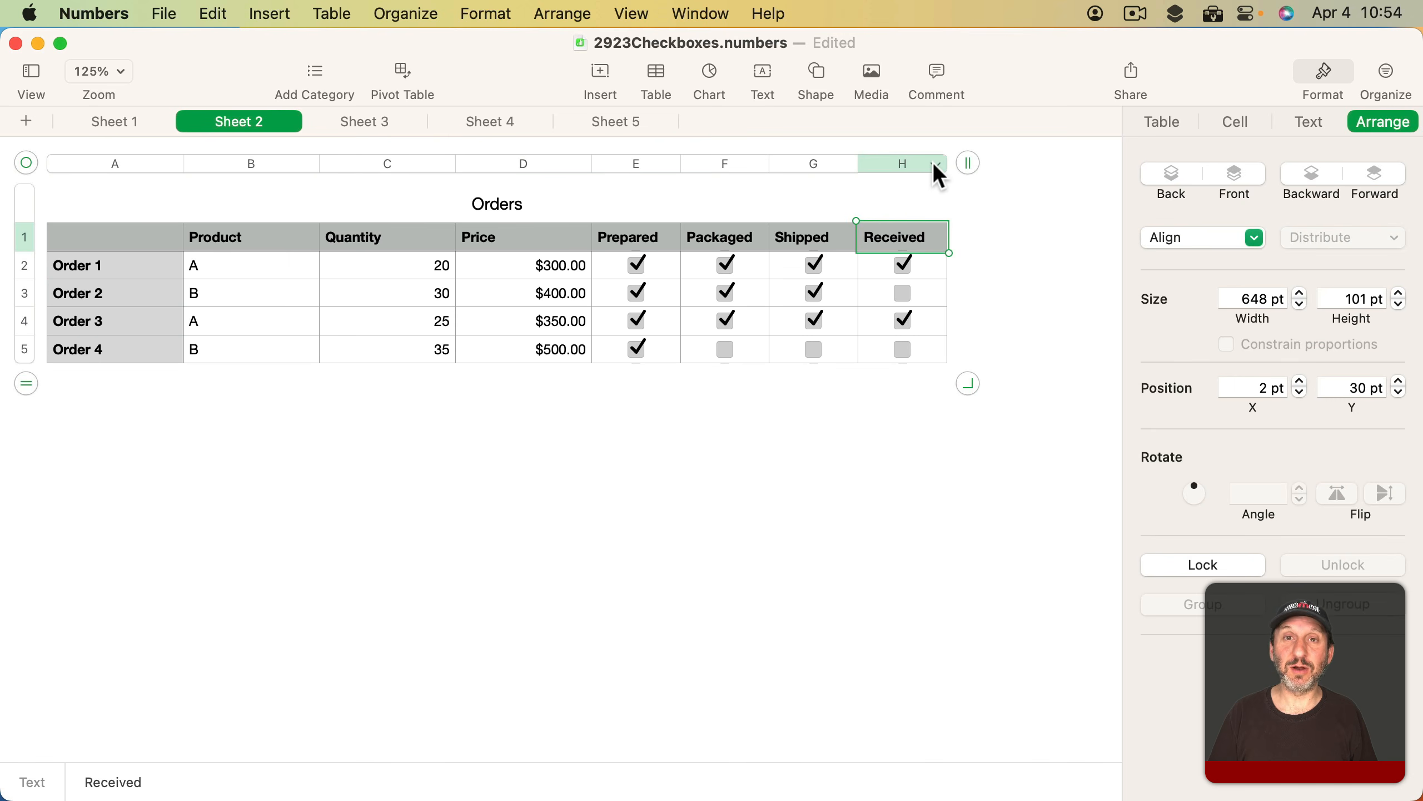
pyautogui.click(935, 164)
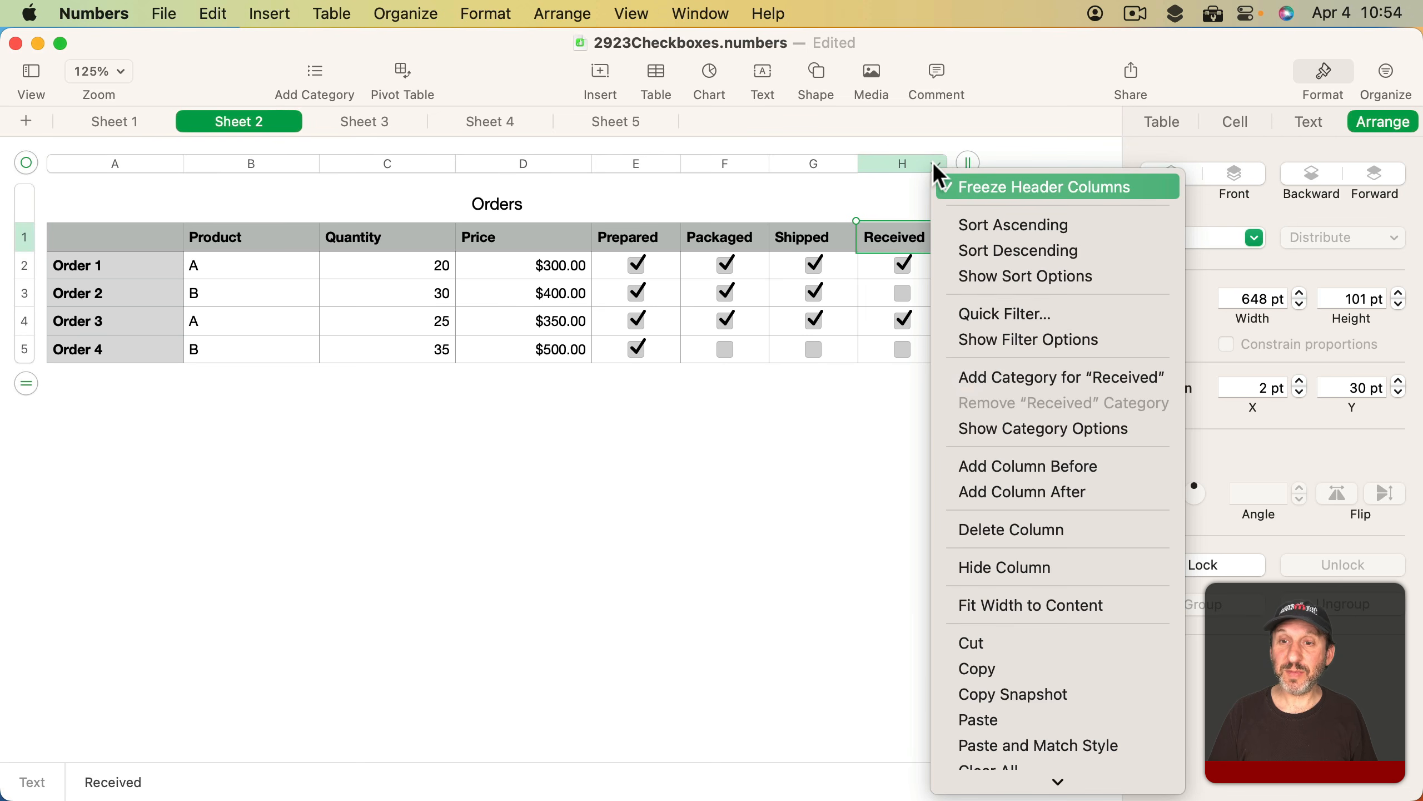
pyautogui.click(963, 224)
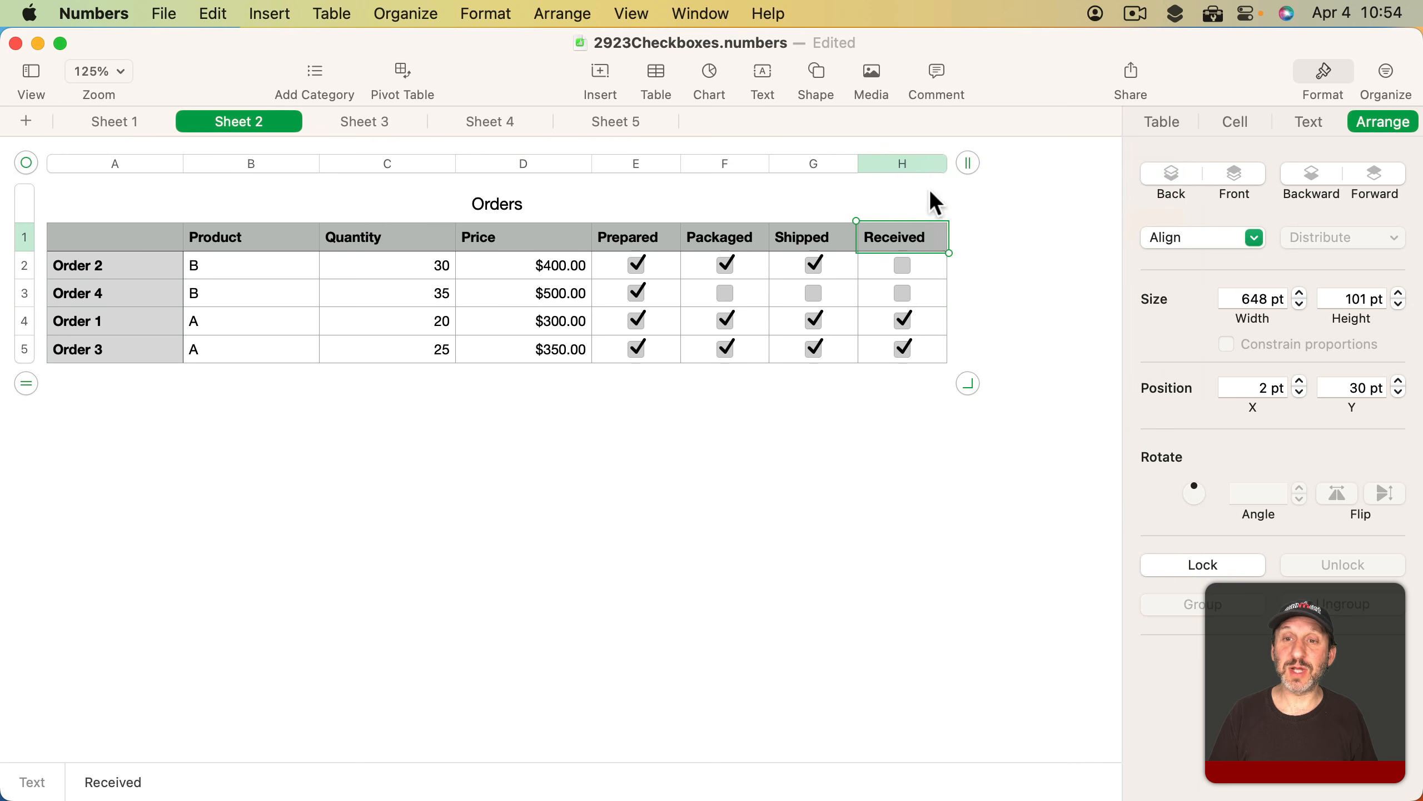
pyautogui.click(934, 164)
pyautogui.click(980, 249)
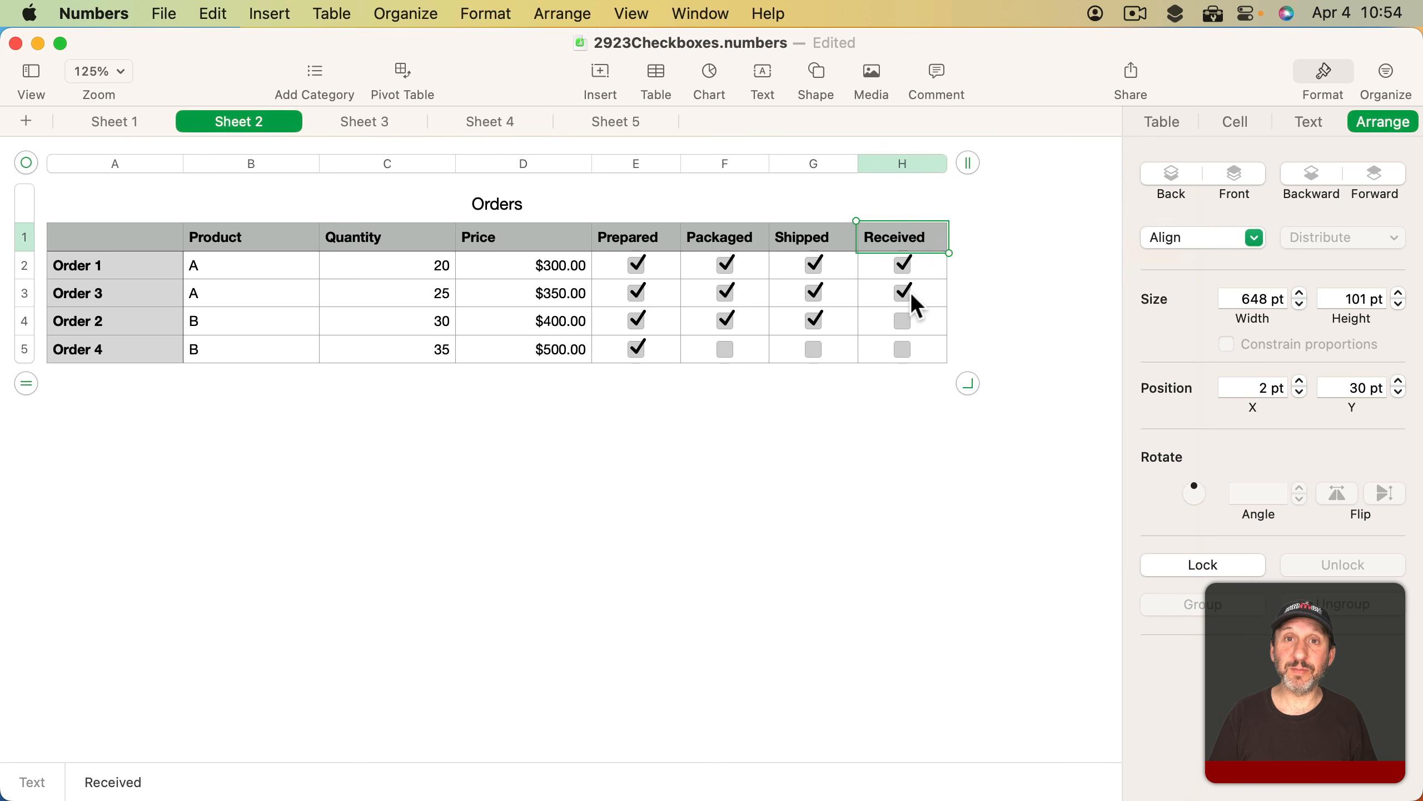
# Tick Packaged, Shipped and Received for Order 4 and sort the table by Received in descending order again
pyautogui.click(725, 350)
pyautogui.click(815, 349)
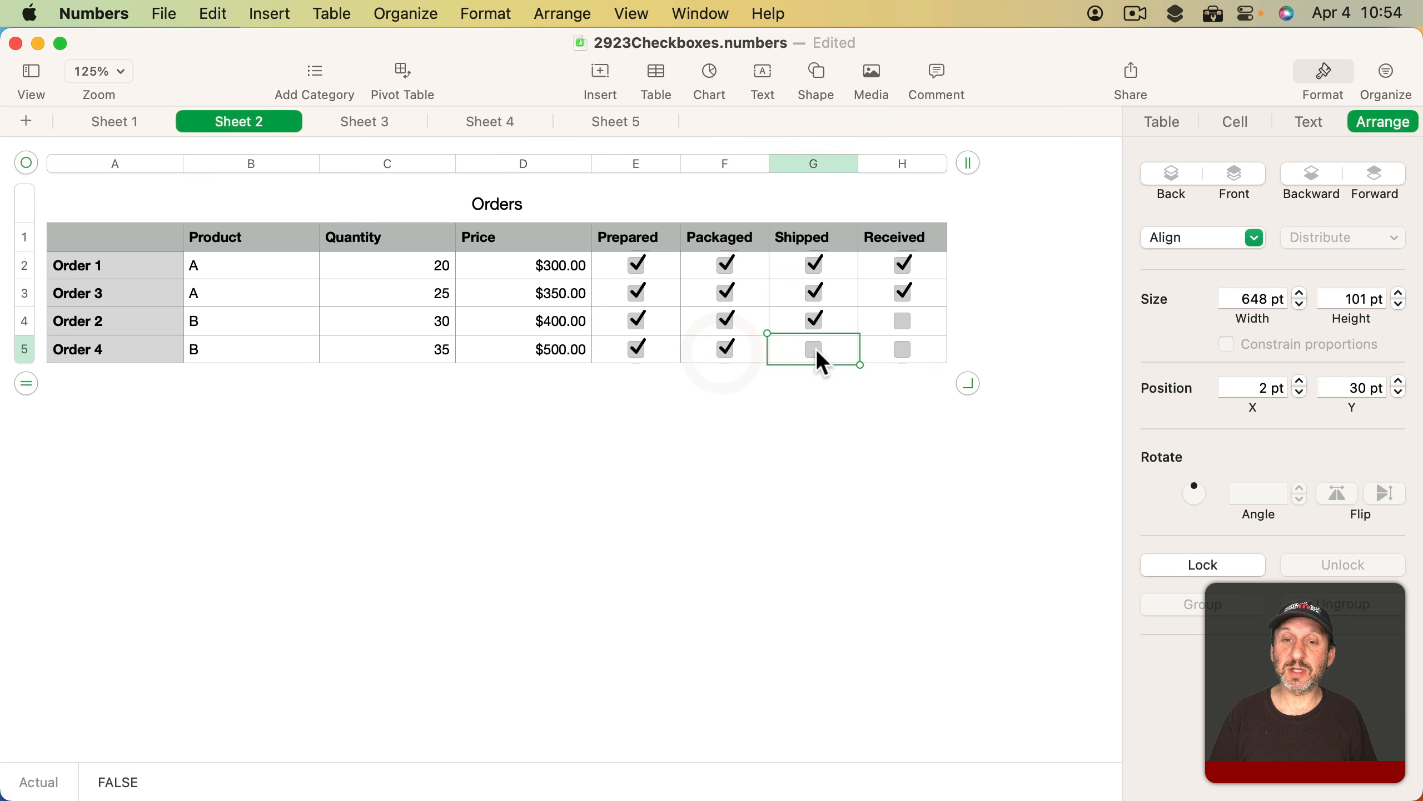
pyautogui.click(903, 350)
pyautogui.click(936, 165)
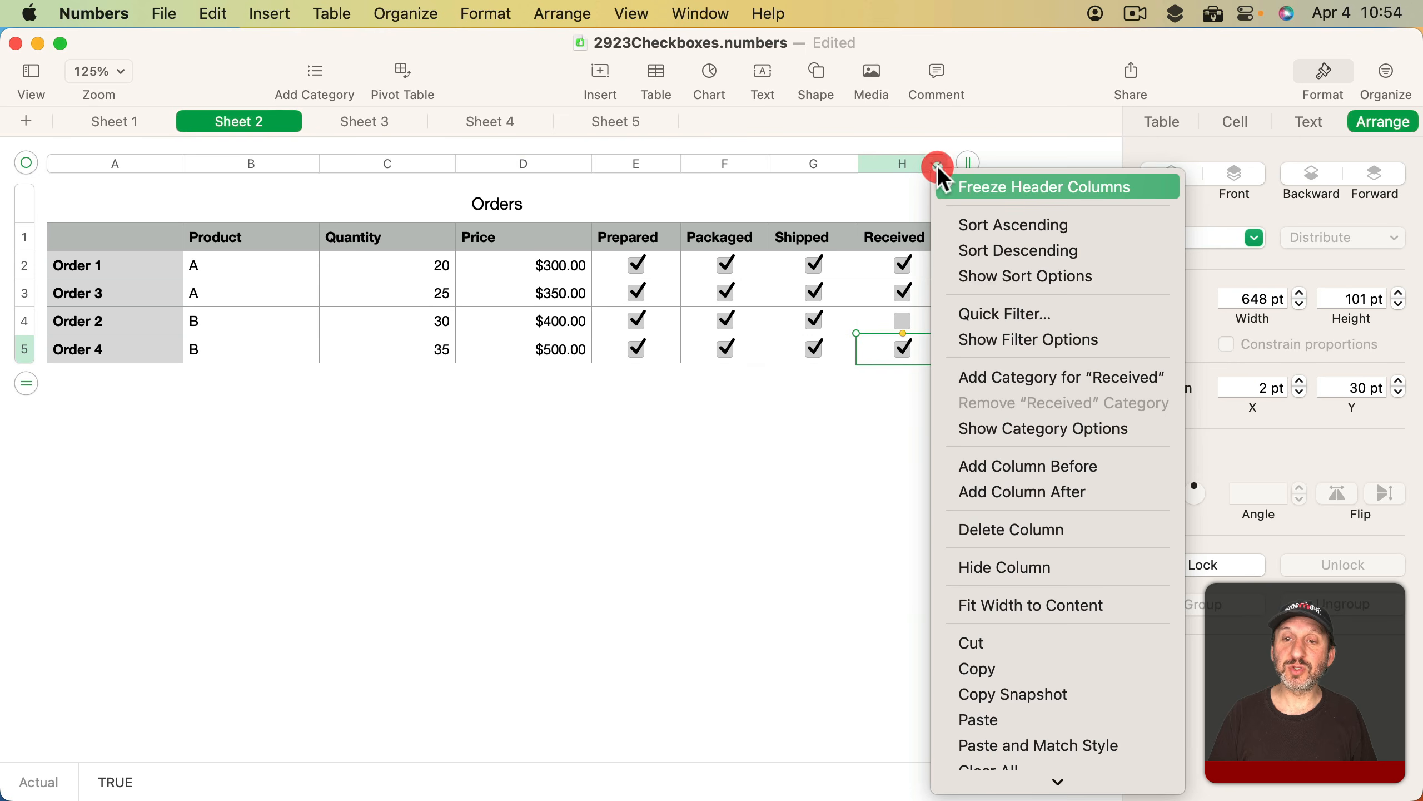
pyautogui.click(969, 246)
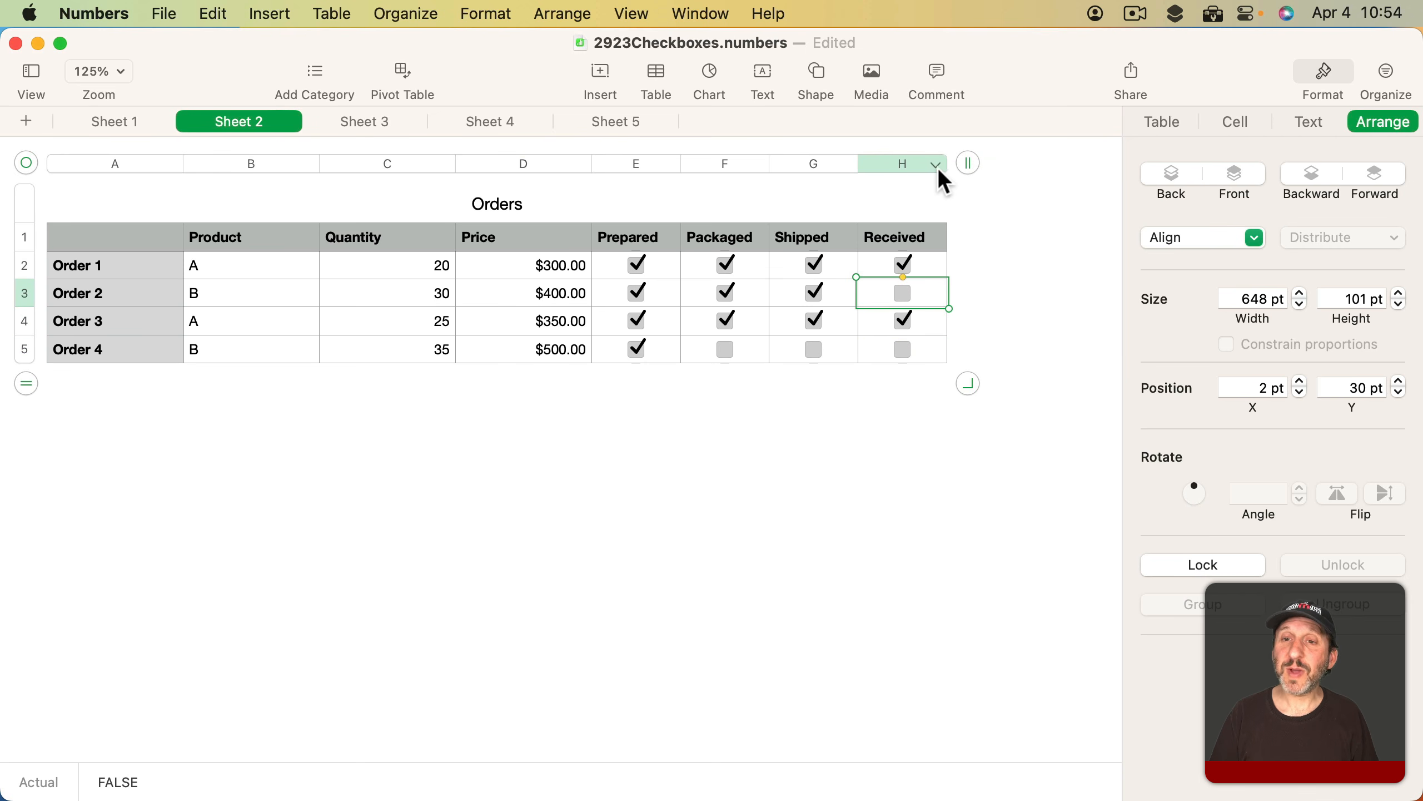
# Add one column after Received and clear the checkboxes from its four order rows
pyautogui.moveTo(969, 162); pyautogui.dragTo(1082, 163)
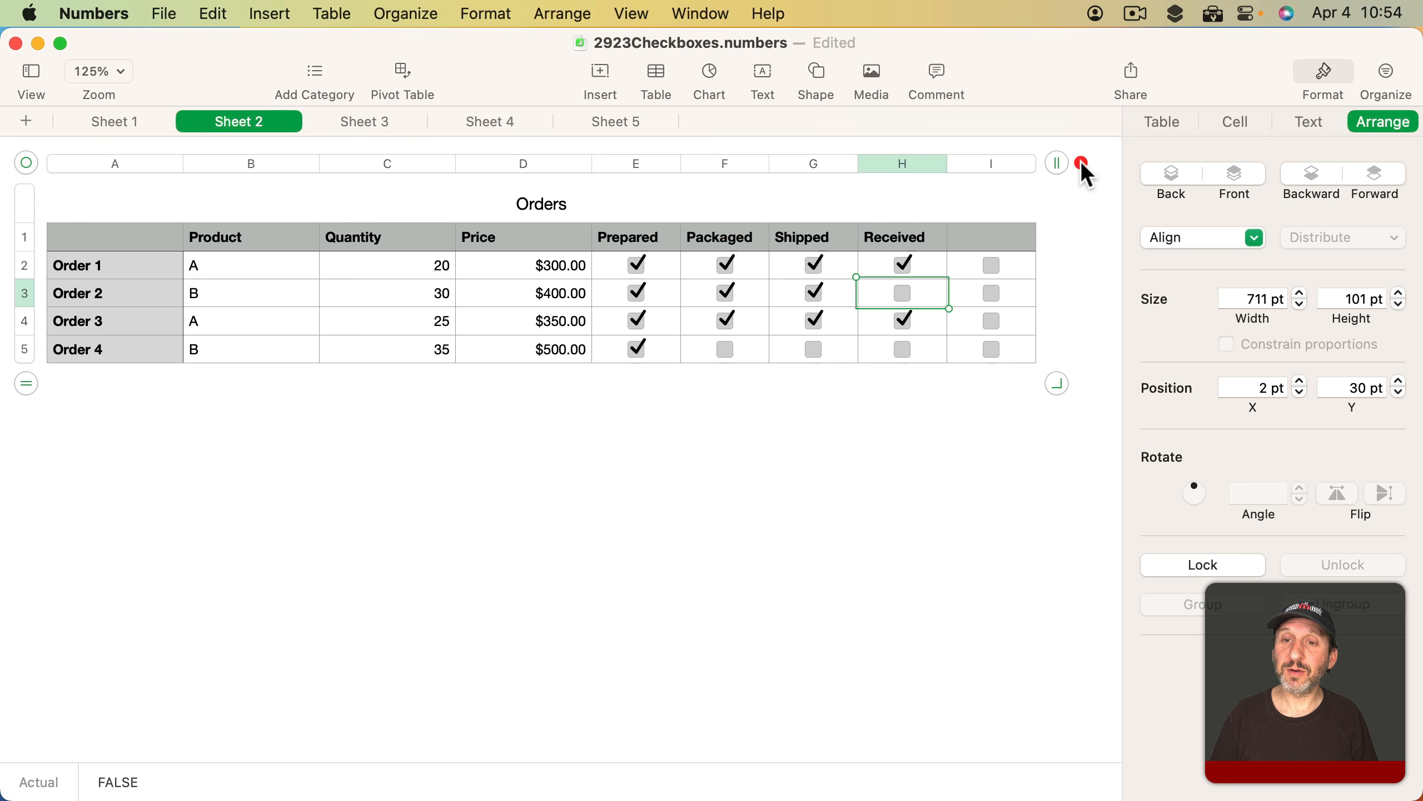
pyautogui.click(995, 233)
pyautogui.click(969, 263)
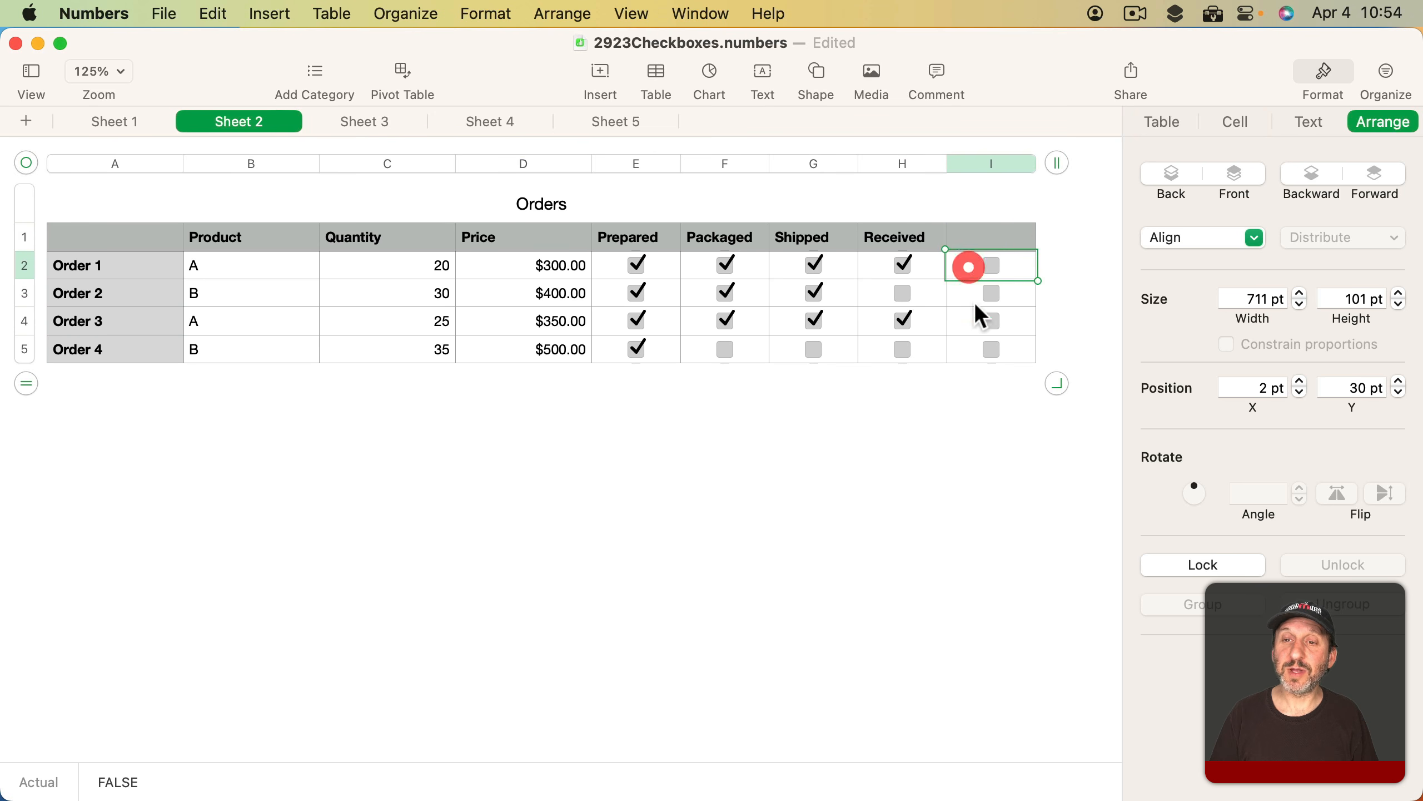
pyautogui.keyDown('shift'); pyautogui.click(977, 339); pyautogui.keyUp('shift')
pyautogui.hotkey('shift', 'BackSpace')
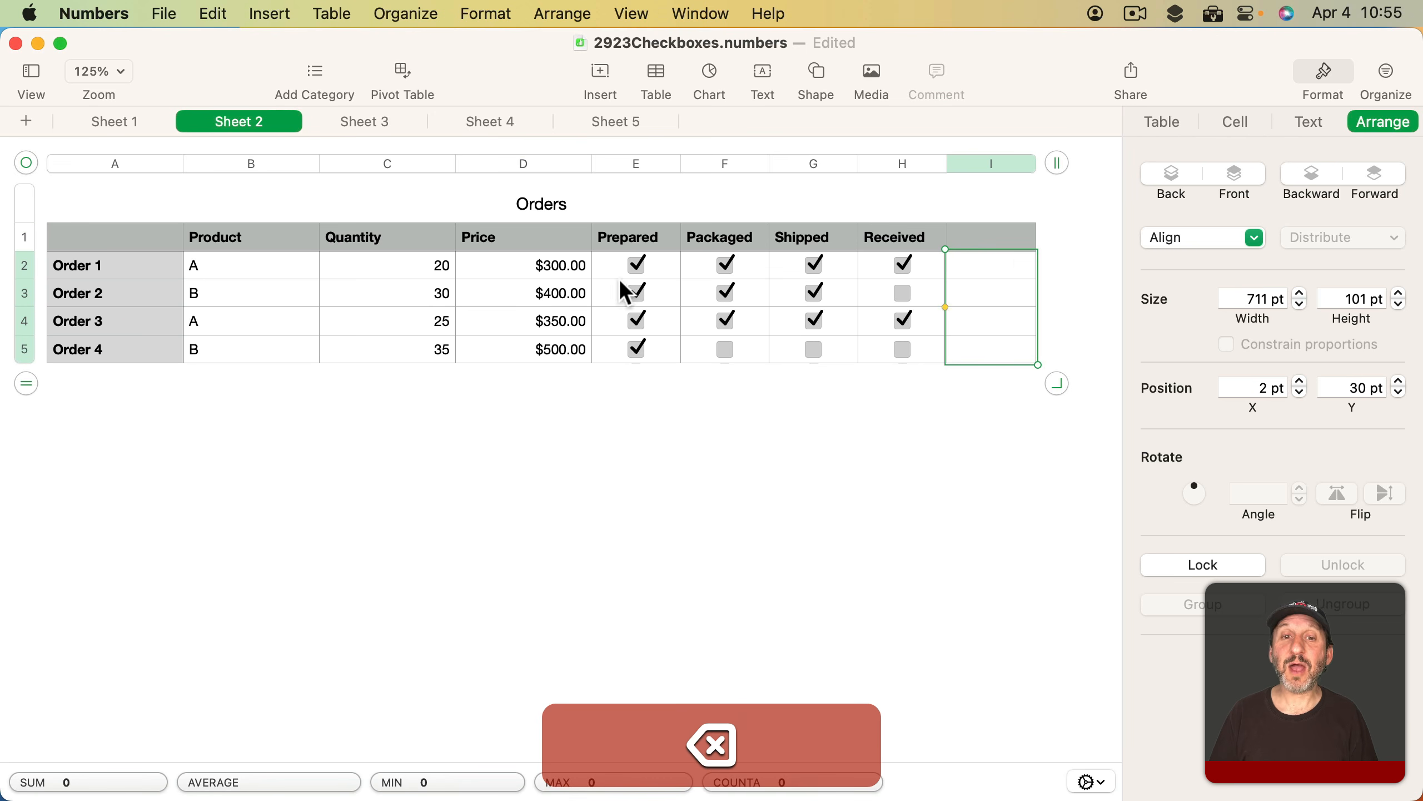
# Enter the formula COUNTIF(E2:H2,true) in cell I2 to count Order 1's ticked checkboxes
pyautogui.click(963, 275)
pyautogui.write('=coun')
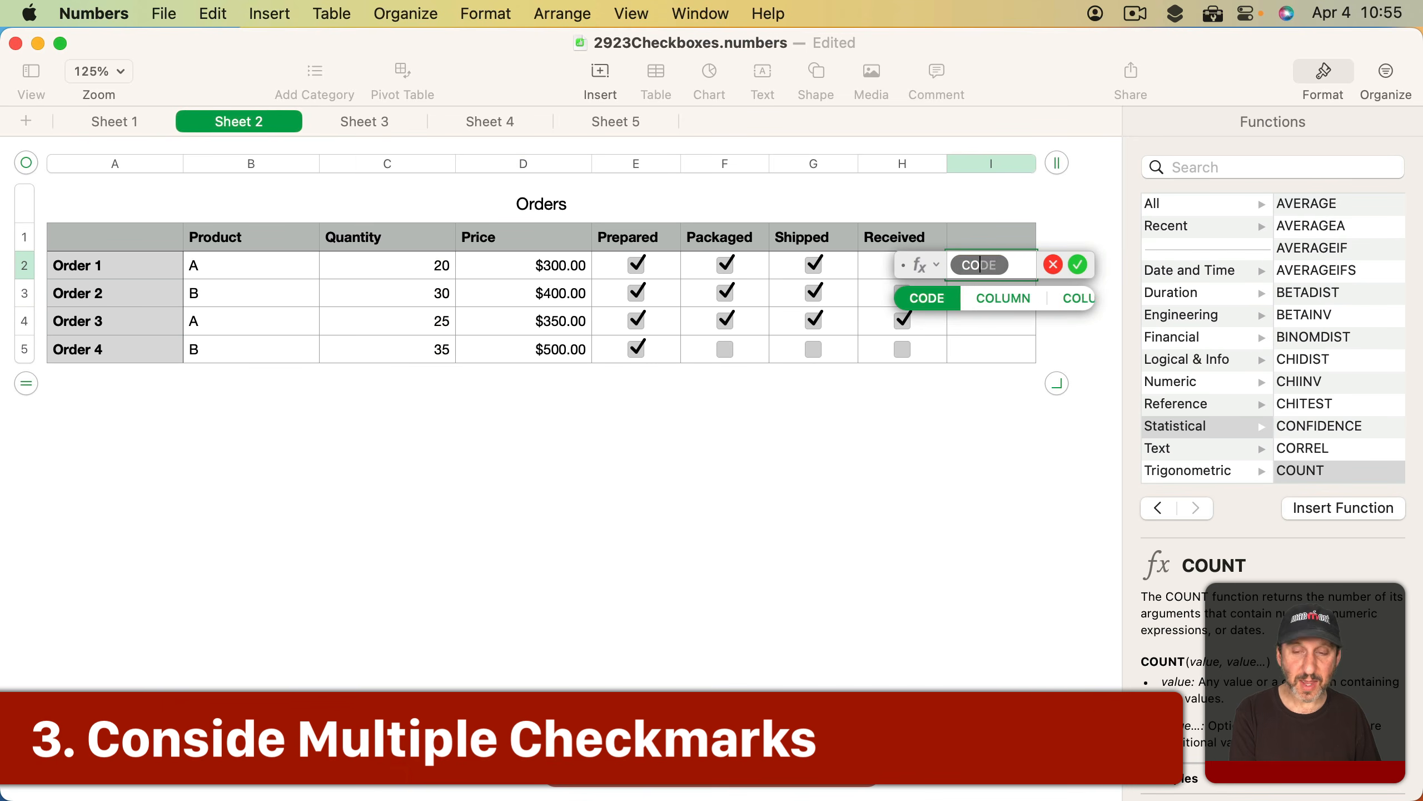
pyautogui.write('ti')
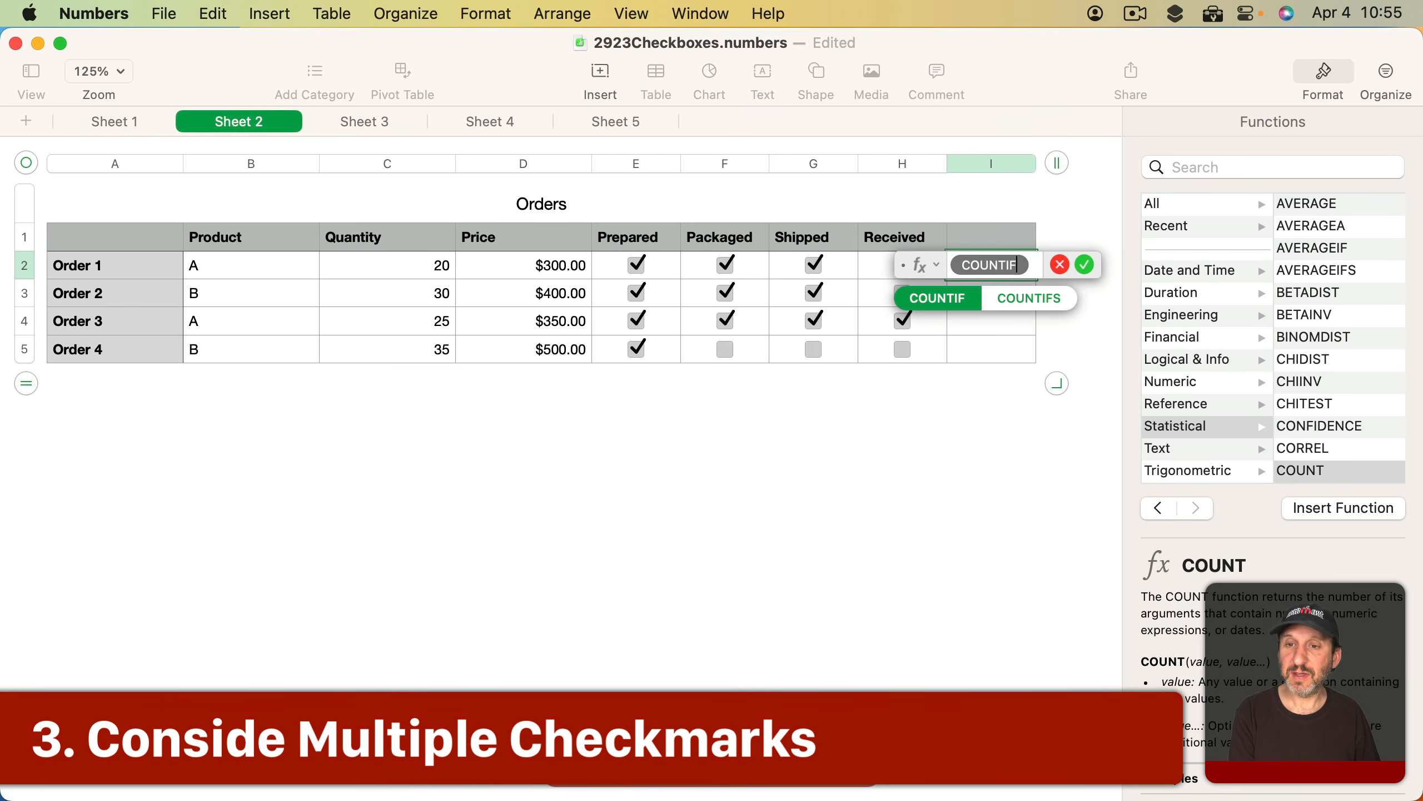
pyautogui.press('Return')
pyautogui.moveTo(639, 267); pyautogui.dragTo(895, 279)
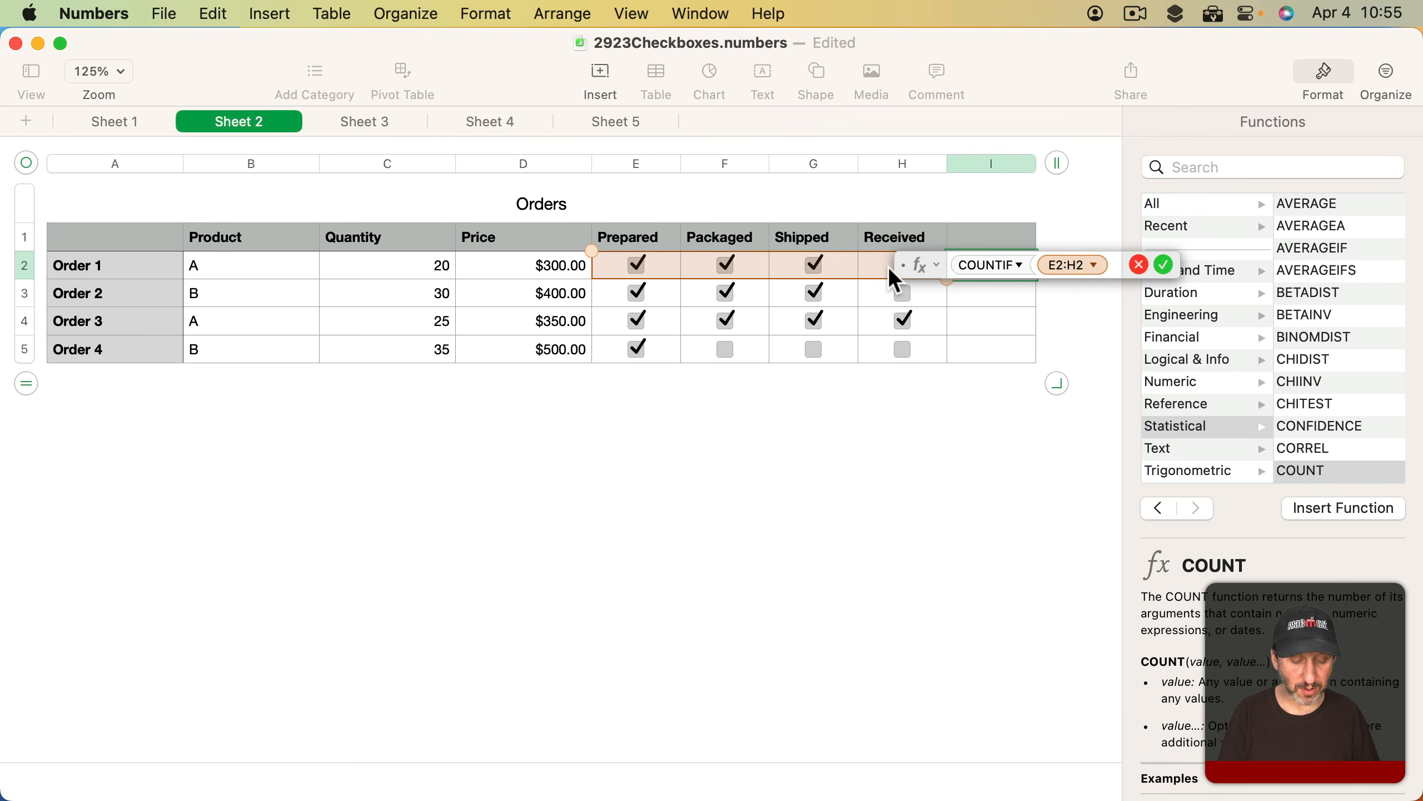
pyautogui.write(',true)')
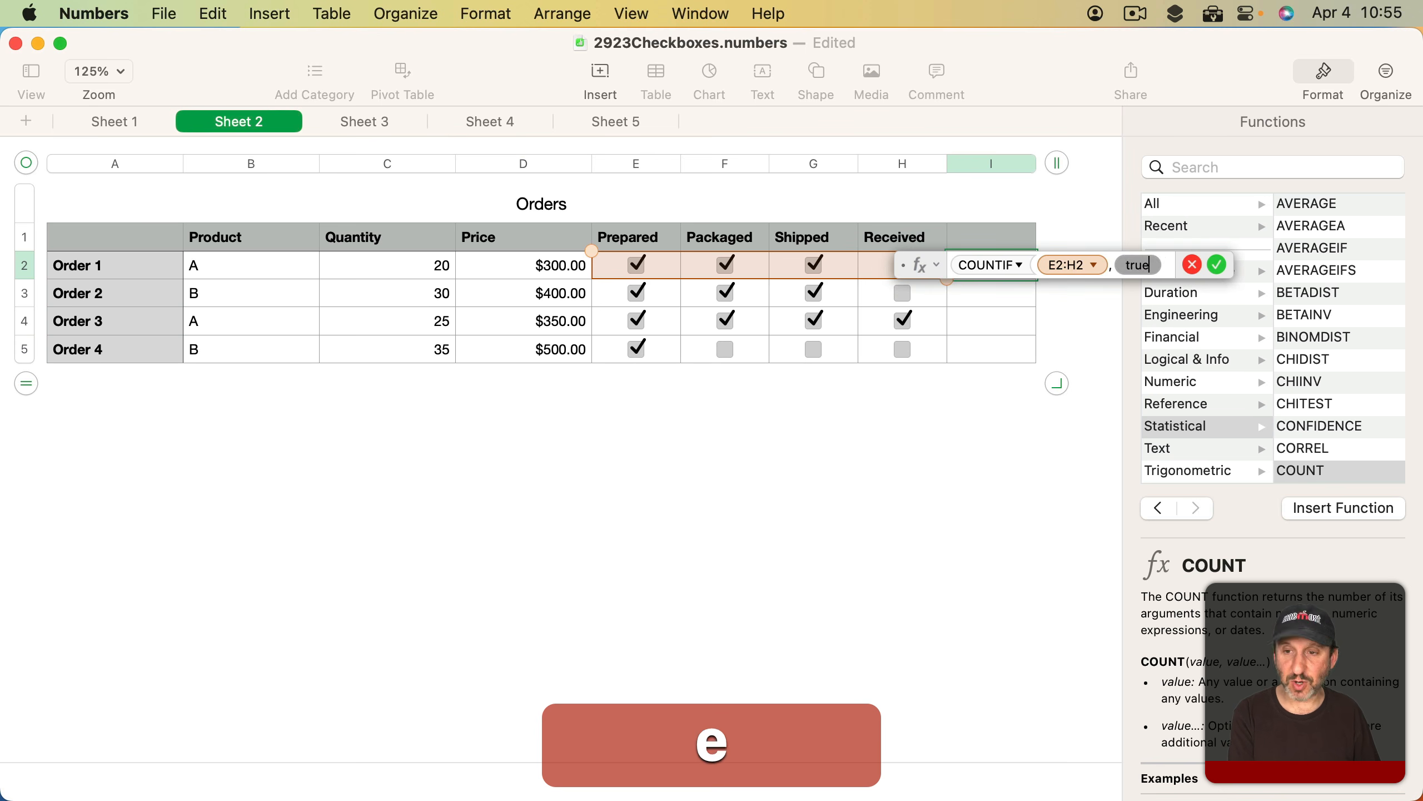
pyautogui.press('Return')
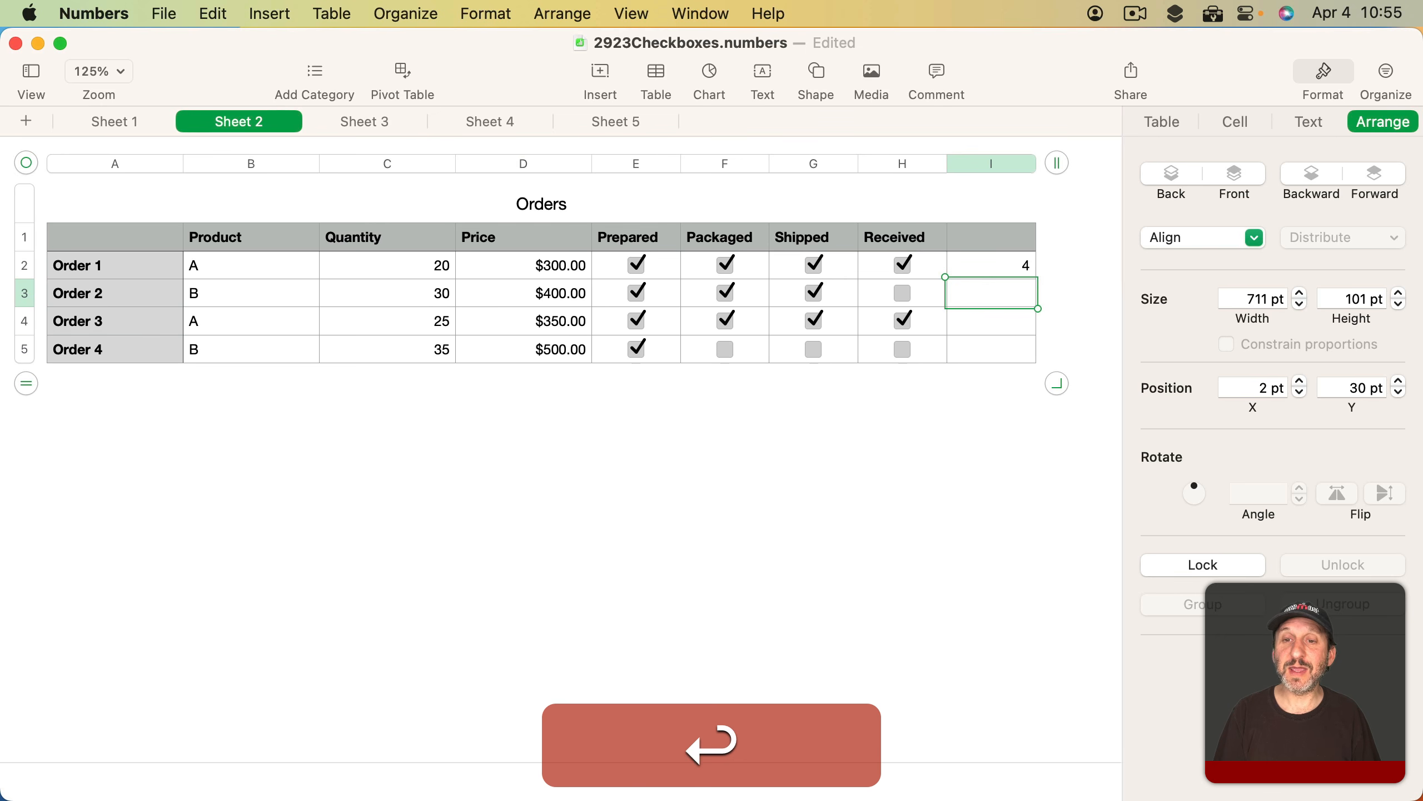
# Copy the COUNTIF formula from I2 into I3:I5 for the remaining orders
pyautogui.press('Up')
pyautogui.press('cmd+c')
pyautogui.press('Down')
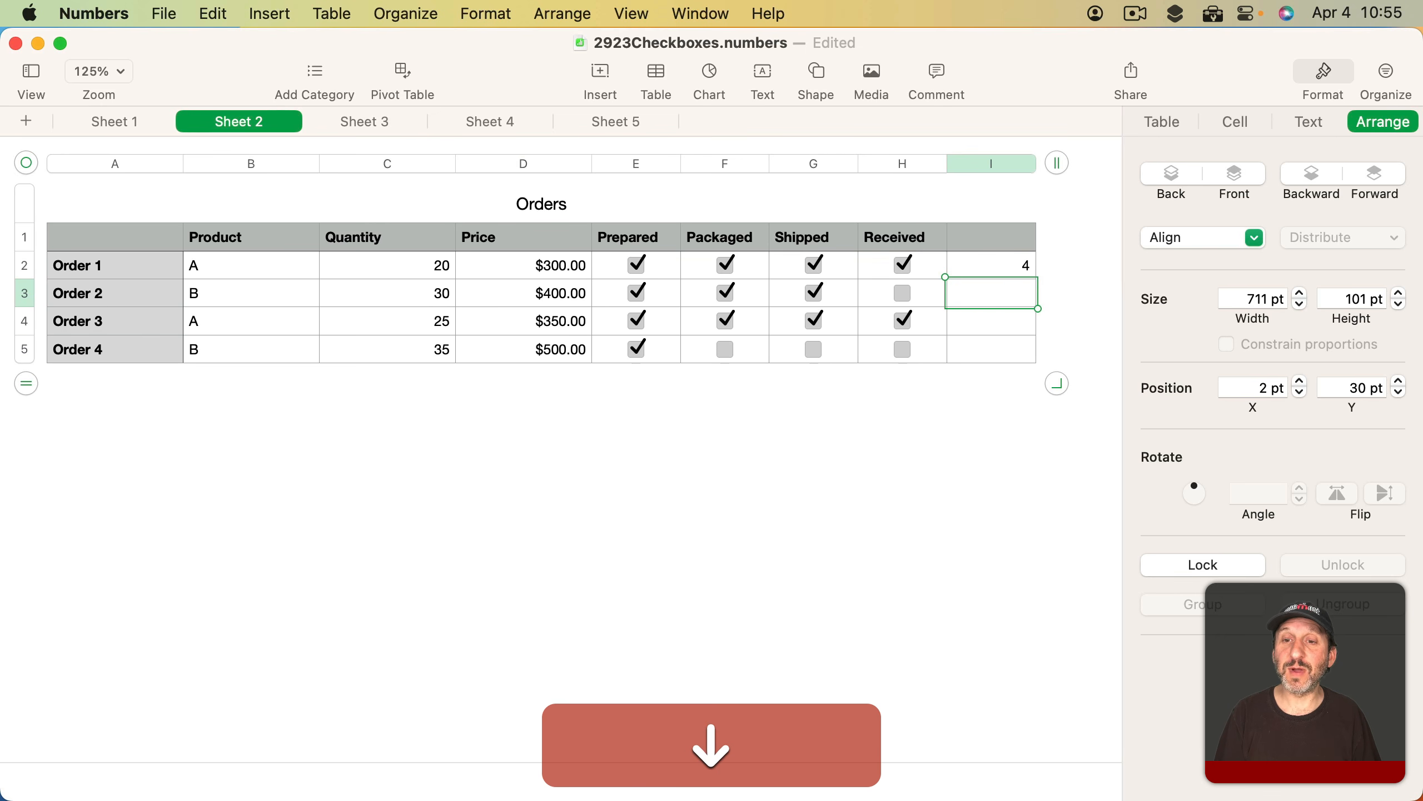
pyautogui.hotkey('shift', 'Down')
pyautogui.press('shift+cmd+Down')
pyautogui.press('cmd+v')
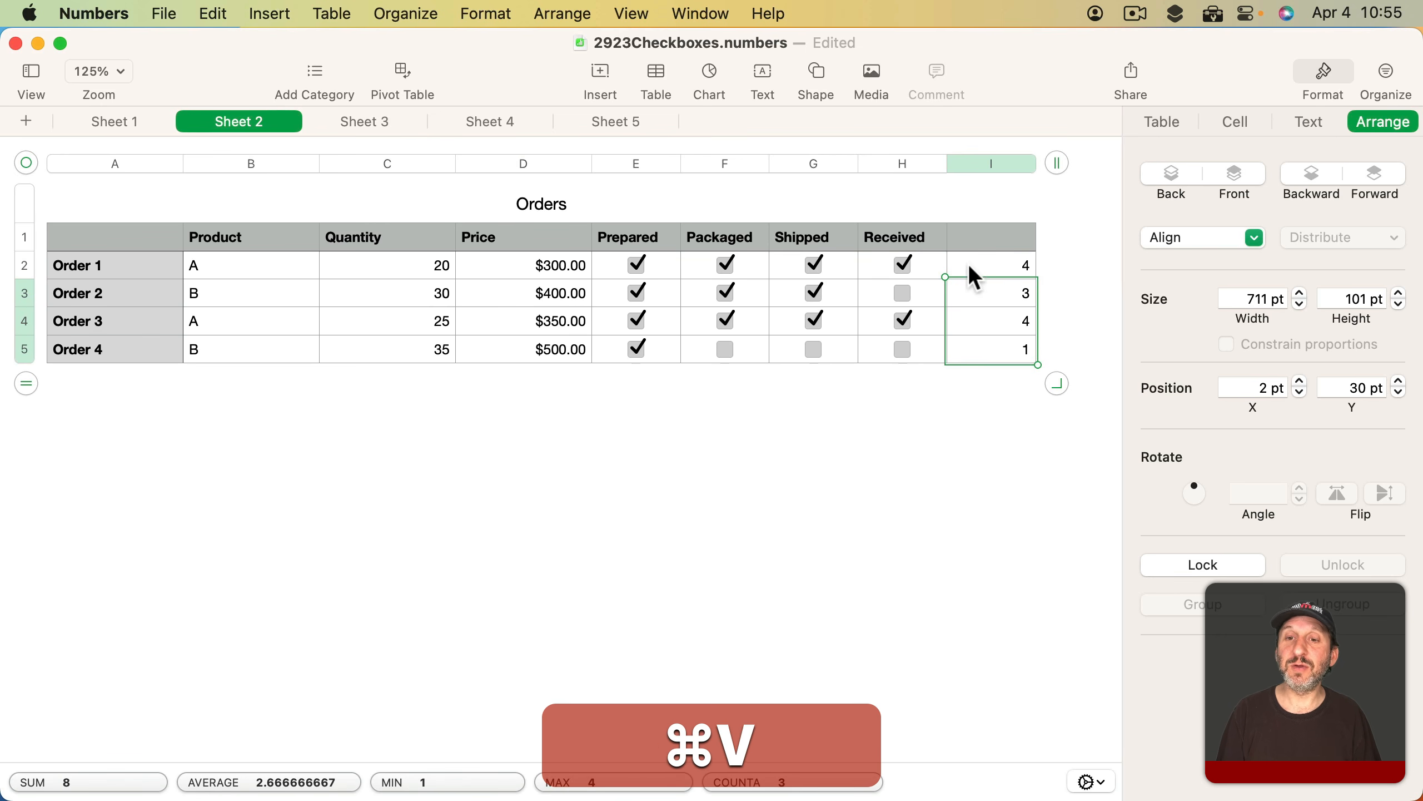
# Sort the table by the checkbox-count column I in descending order and hide that column
pyautogui.click(1011, 296)
pyautogui.click(964, 318)
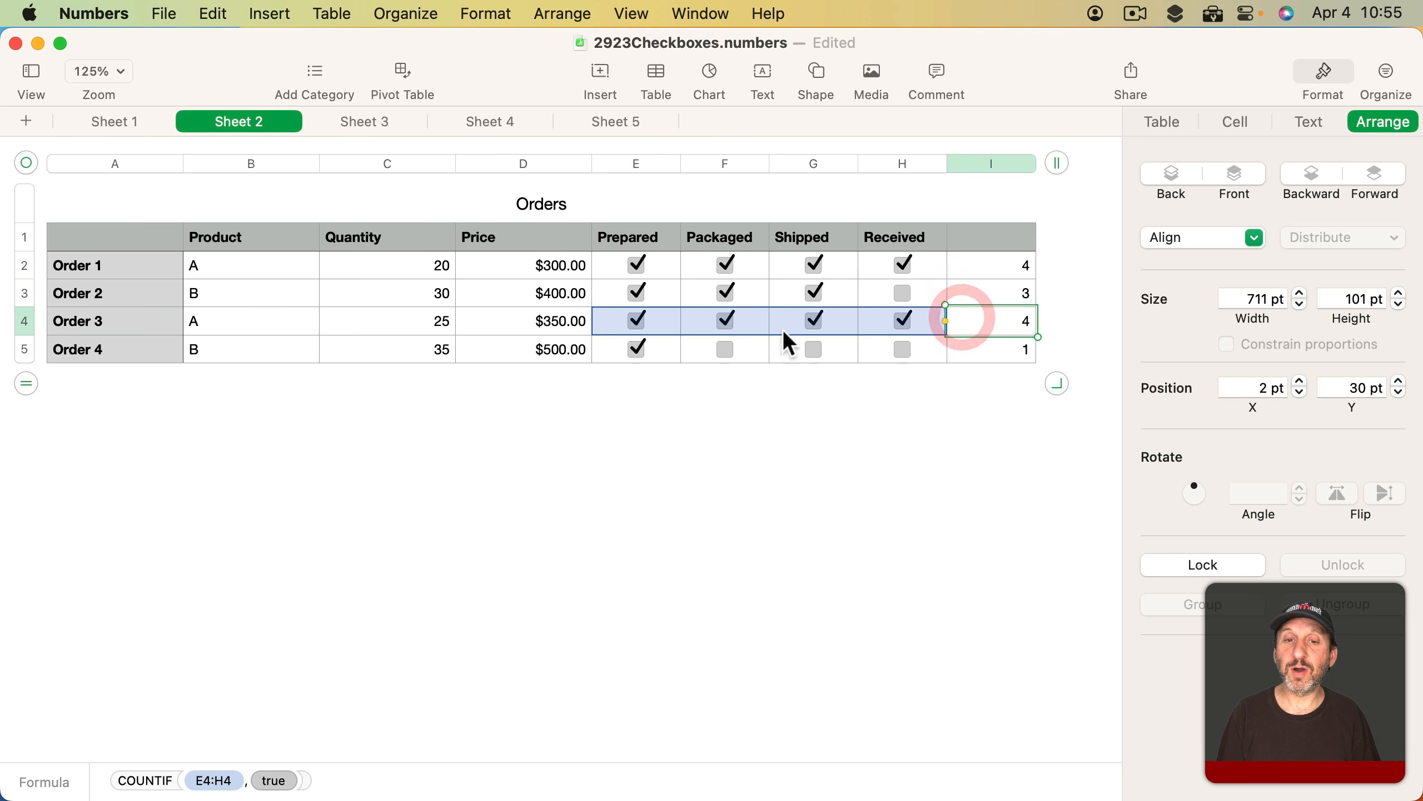
pyautogui.click(1016, 348)
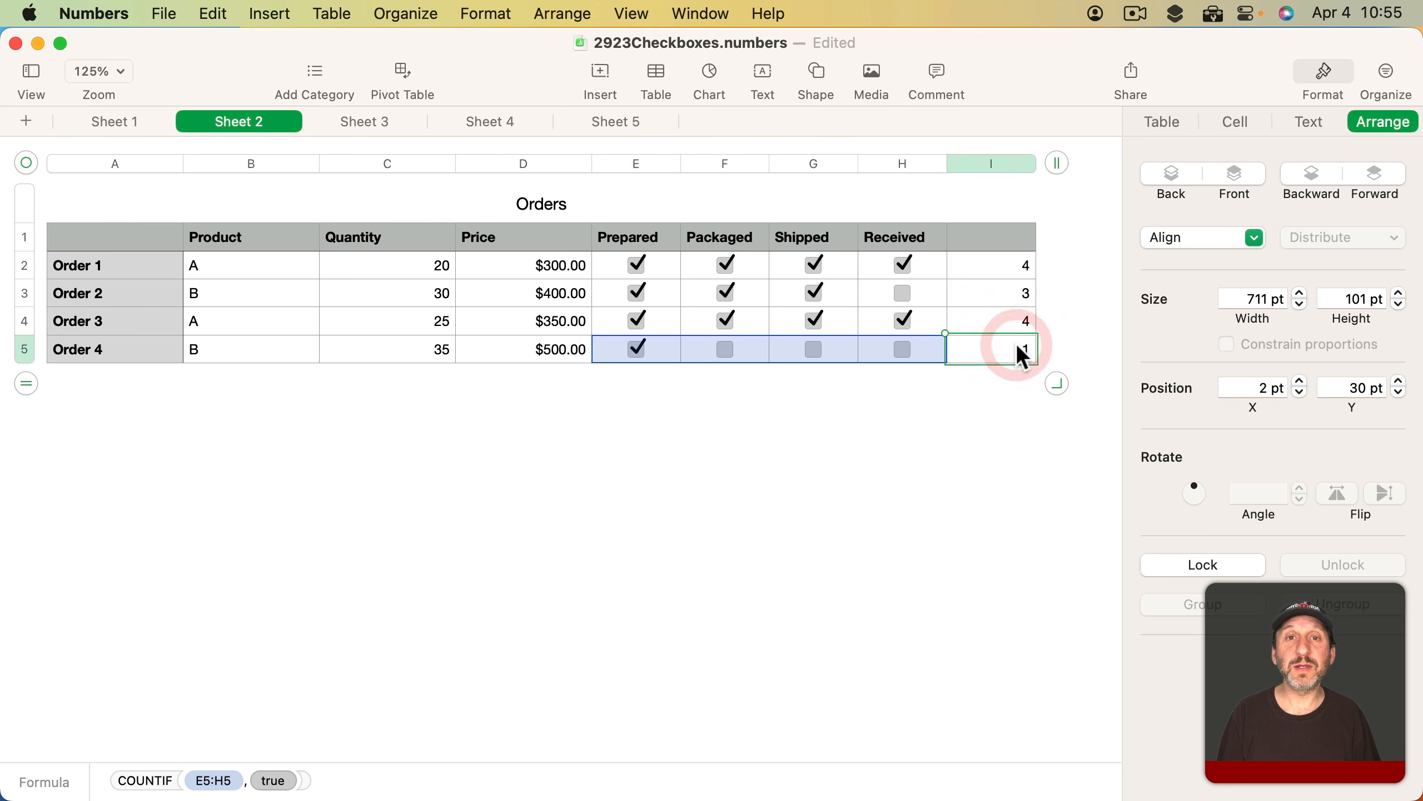
pyautogui.click(1026, 164)
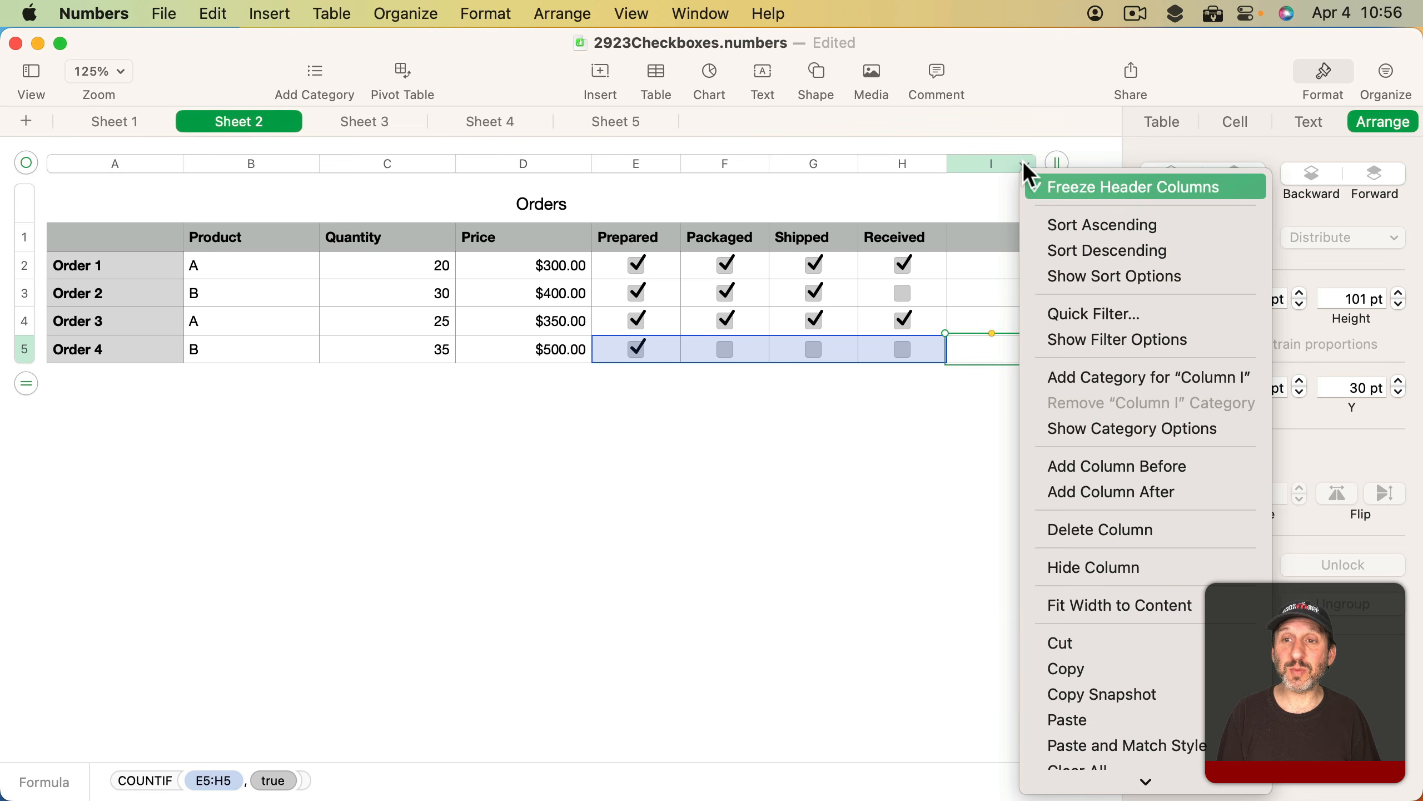
pyautogui.click(1063, 245)
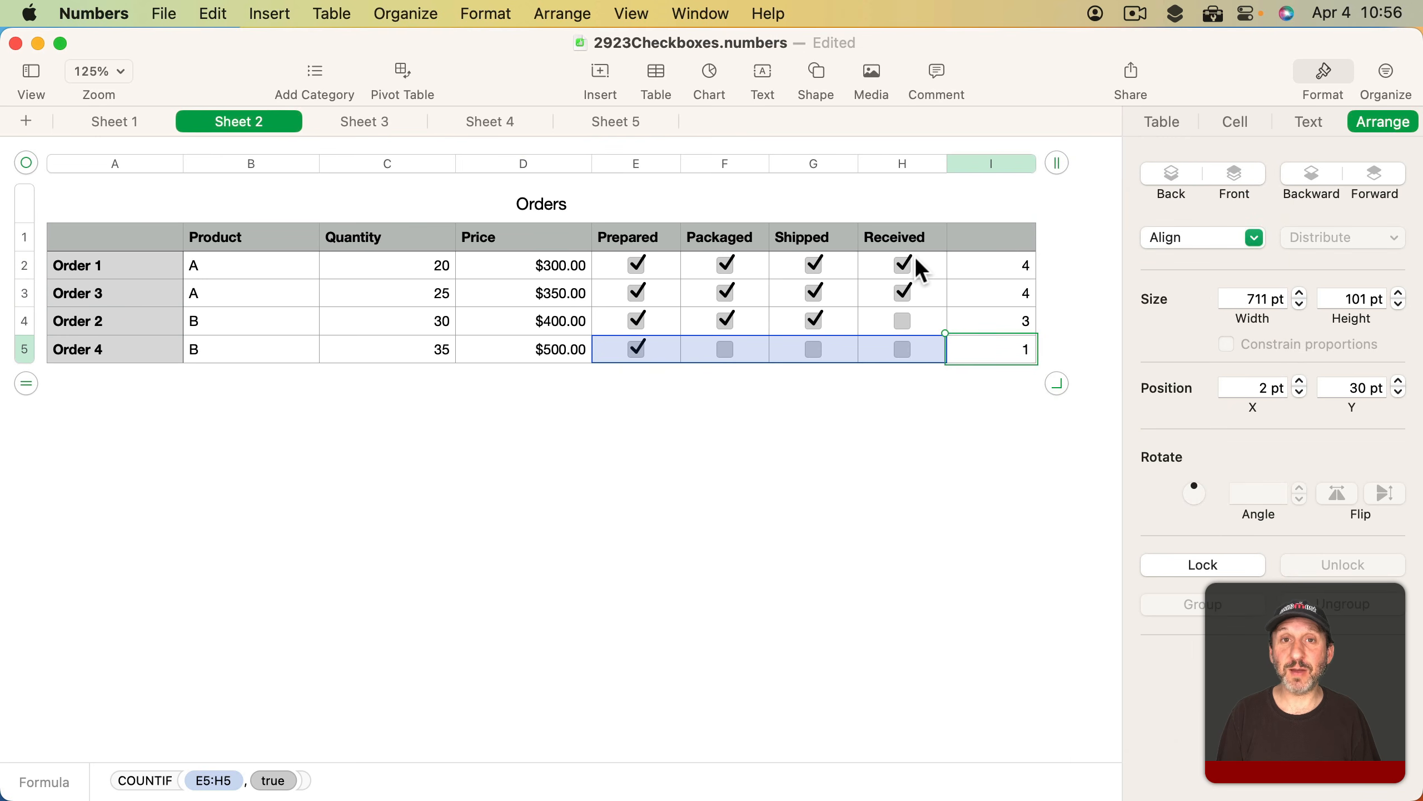
pyautogui.click(1023, 167)
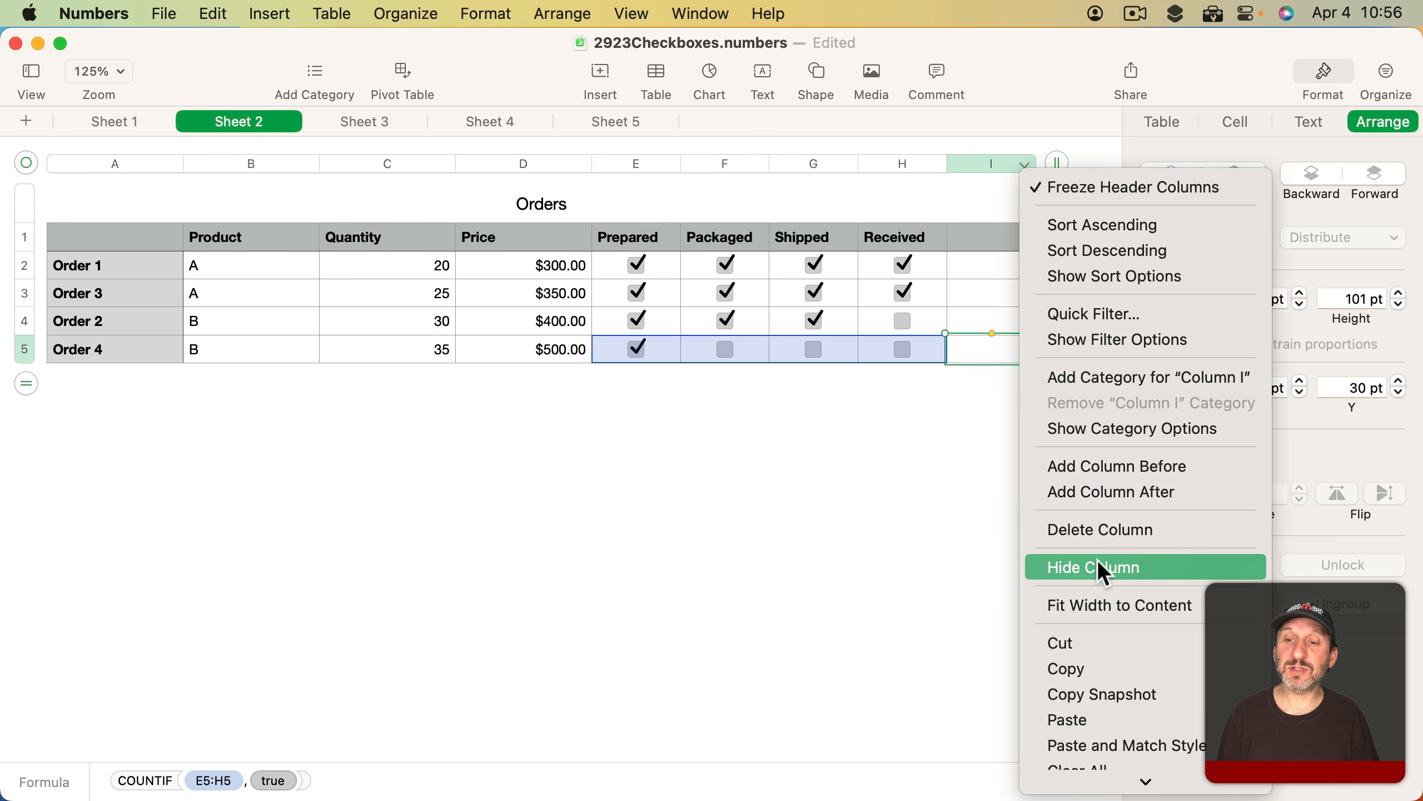
pyautogui.click(1100, 578)
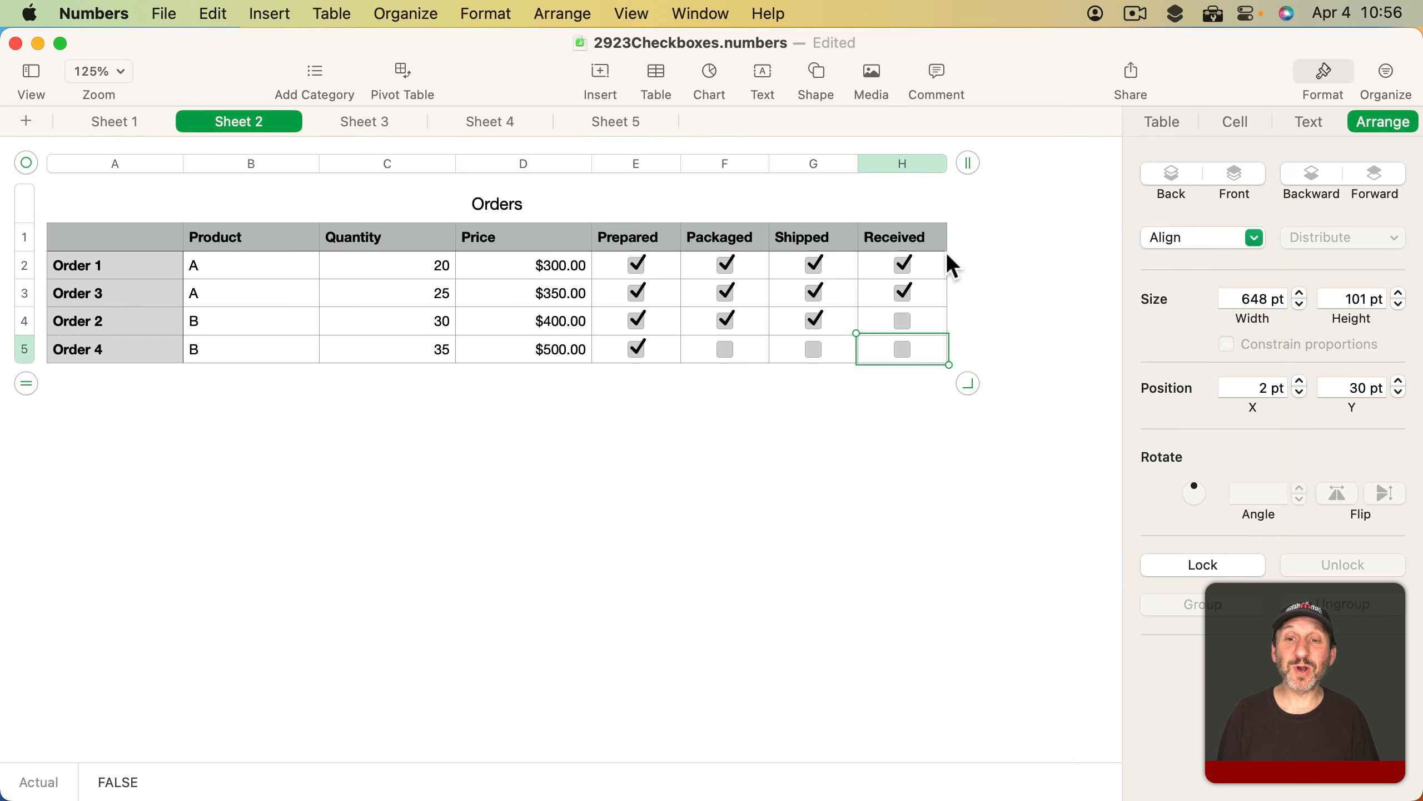
# Clear Packaged, Shipped and Received for Order 3 and tick the same three checkboxes for Order 4
pyautogui.click(727, 293)
pyautogui.click(813, 292)
pyautogui.click(903, 293)
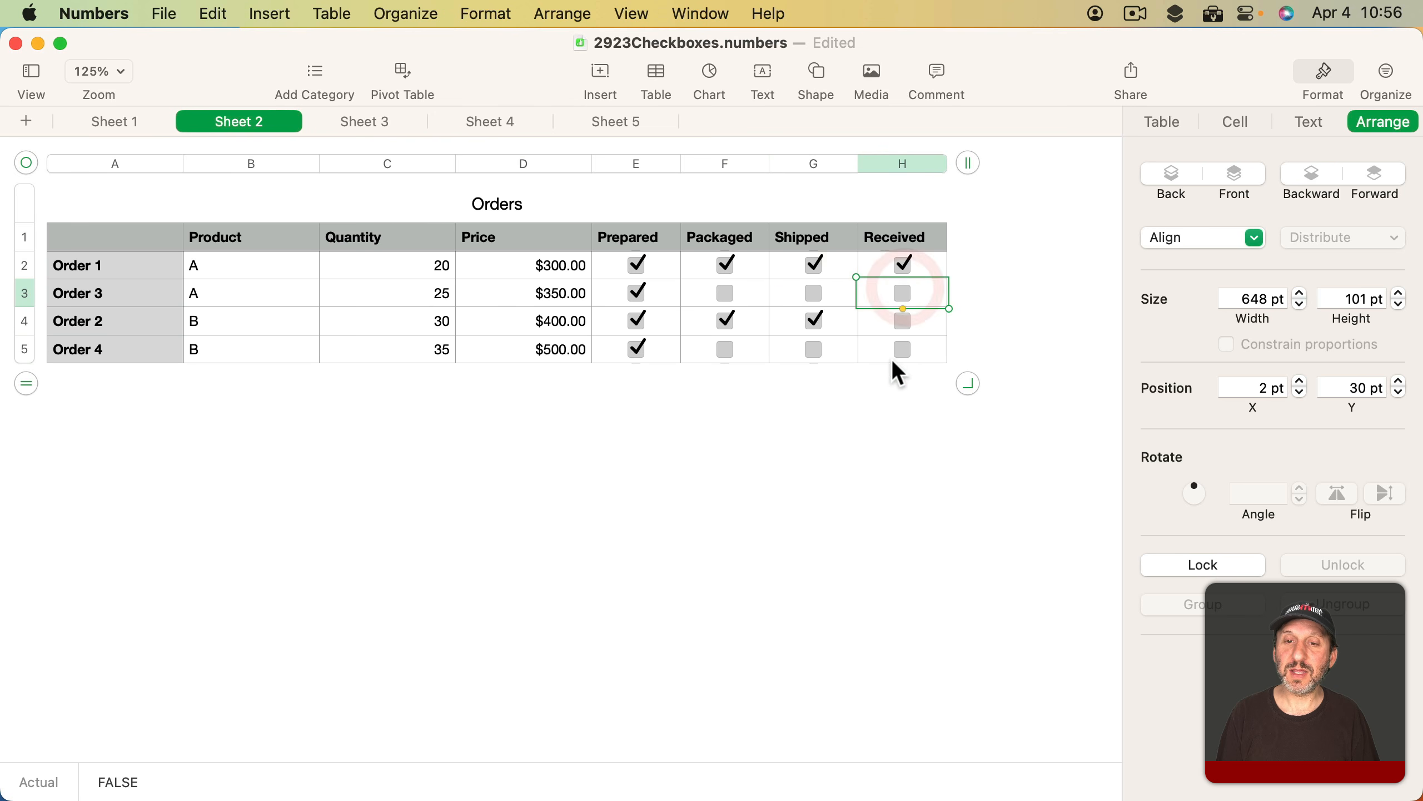
pyautogui.click(903, 348)
pyautogui.click(814, 348)
pyautogui.click(725, 348)
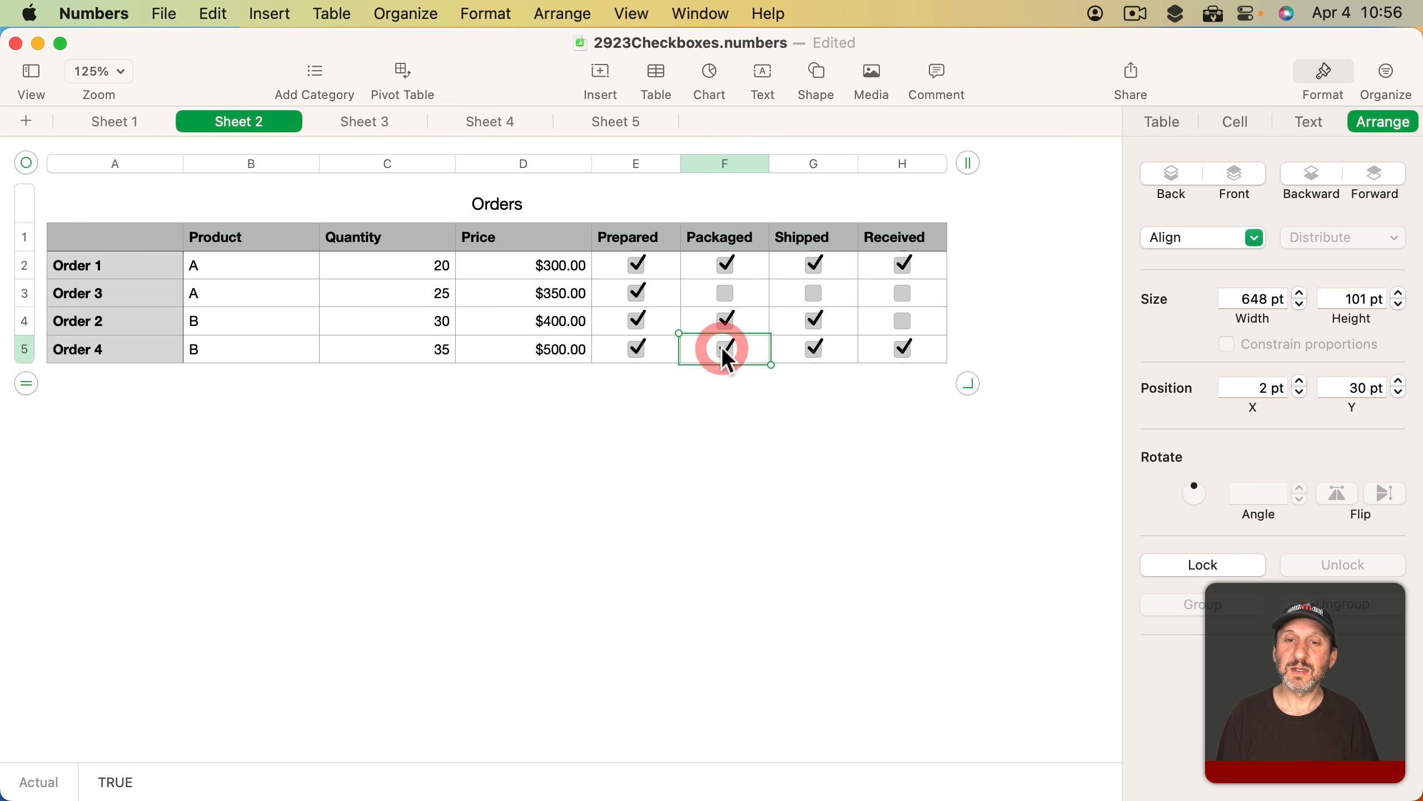
# Add the hidden Column I as a sort rule for the entire table
pyautogui.click(1386, 71)
pyautogui.click(1273, 126)
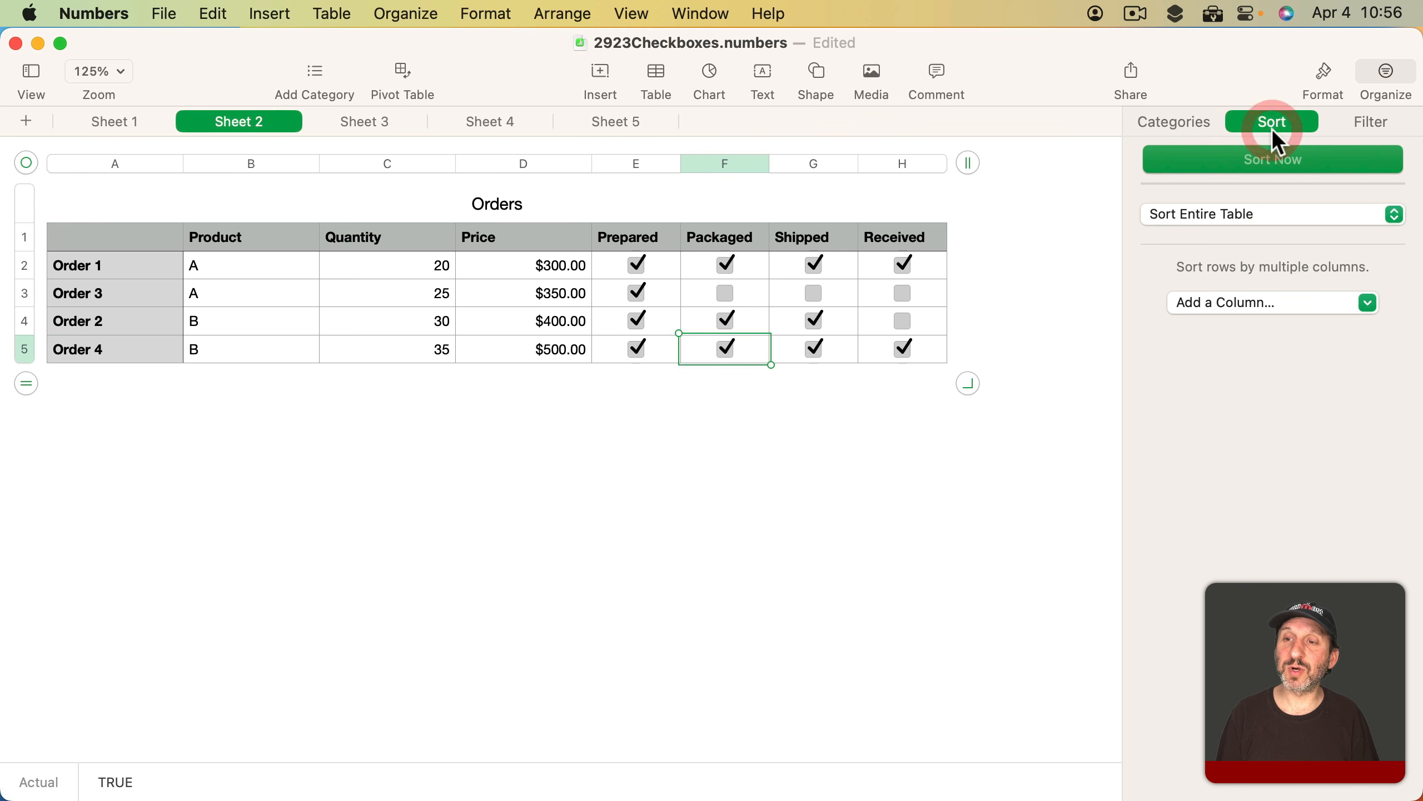
pyautogui.click(1245, 306)
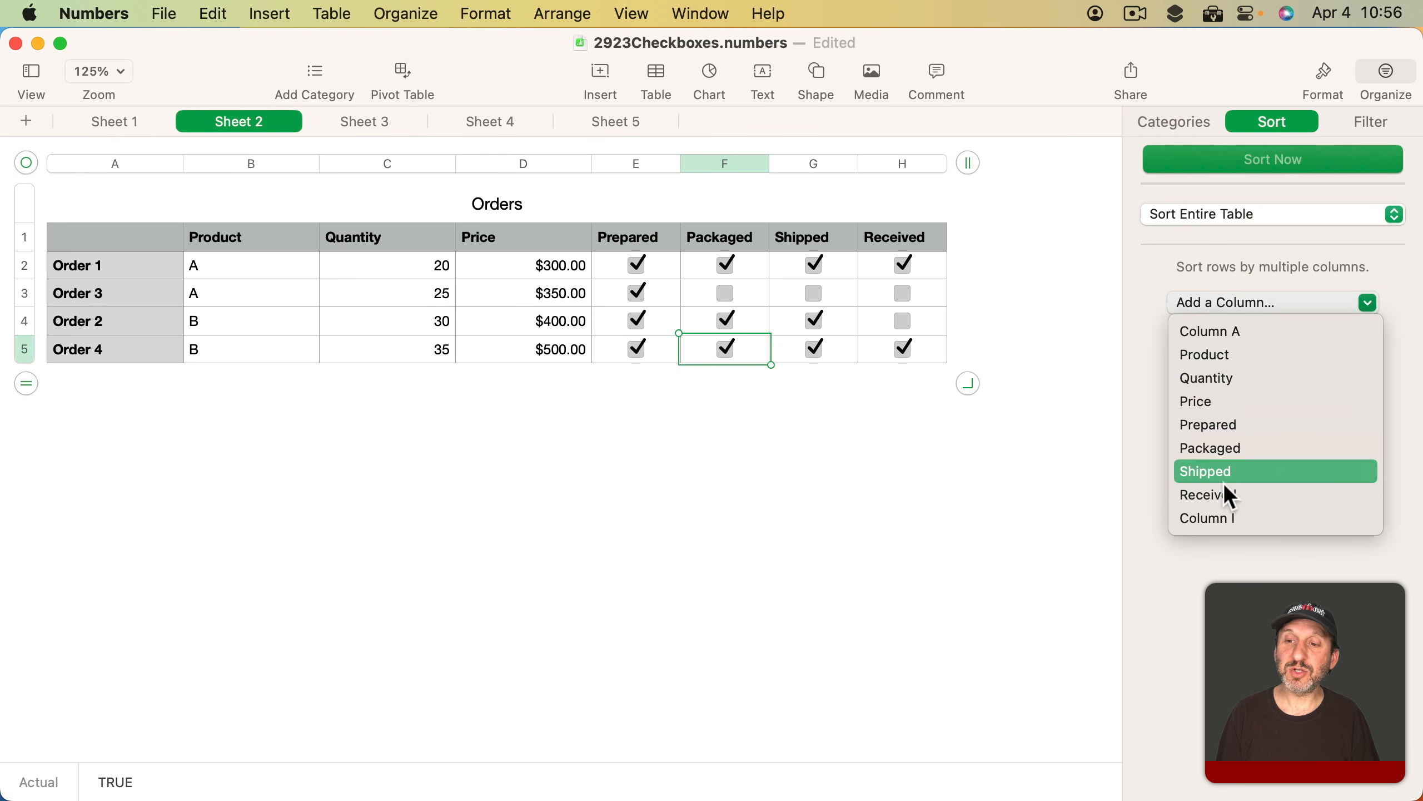
pyautogui.click(1212, 519)
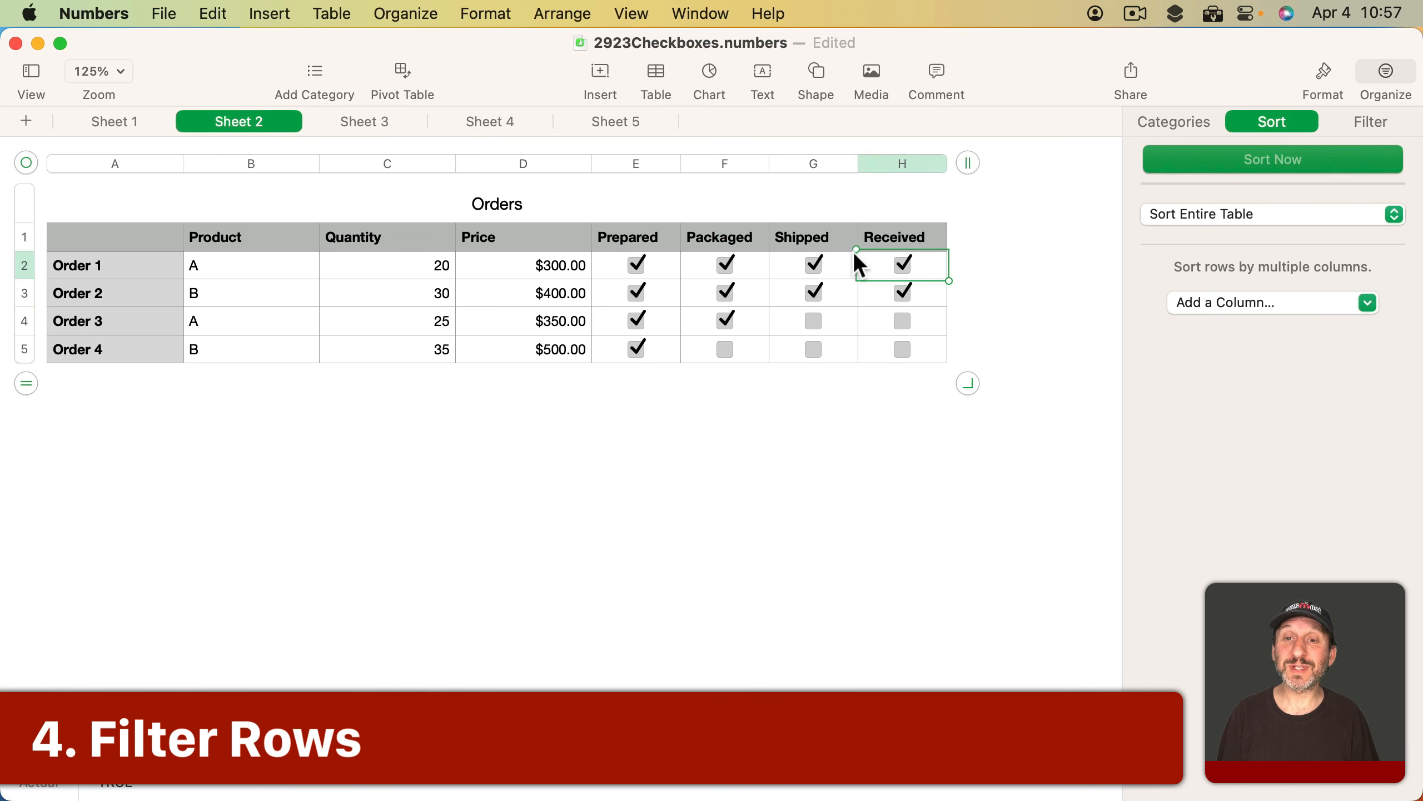
# Quick-filter the Received column to hide TRUE rows, and tick Shipped and Received for Order 3
pyautogui.click(936, 163)
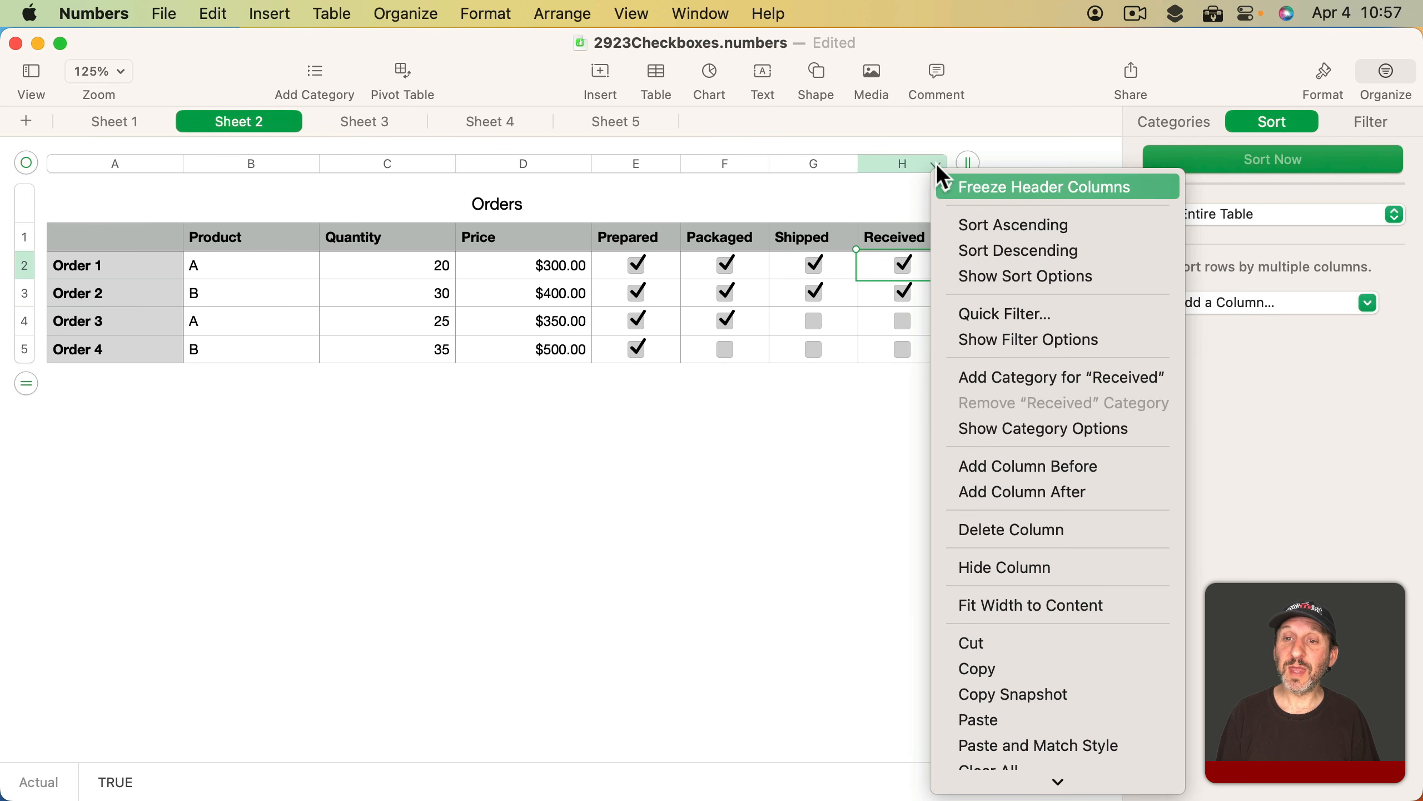
pyautogui.click(982, 311)
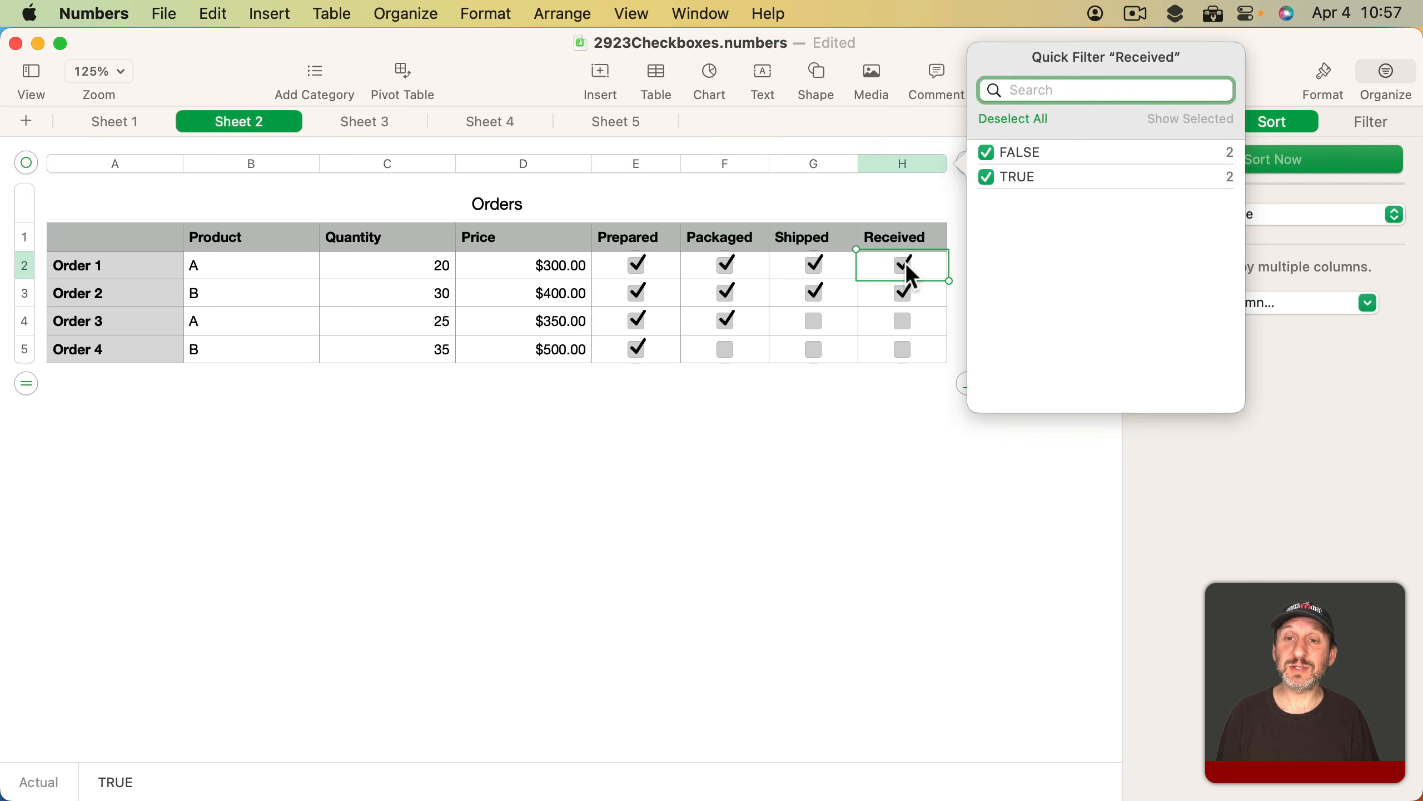
pyautogui.click(988, 177)
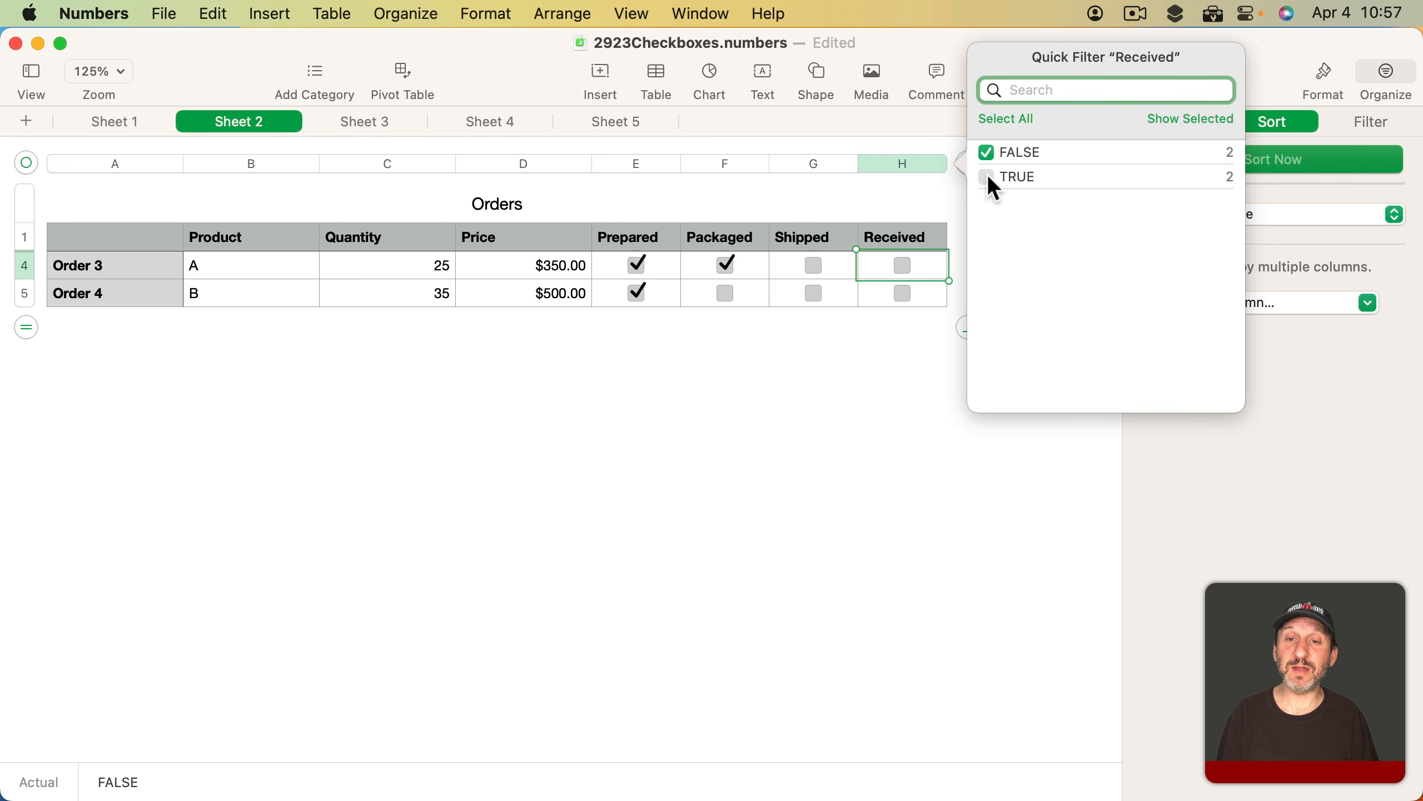
pyautogui.click(891, 190)
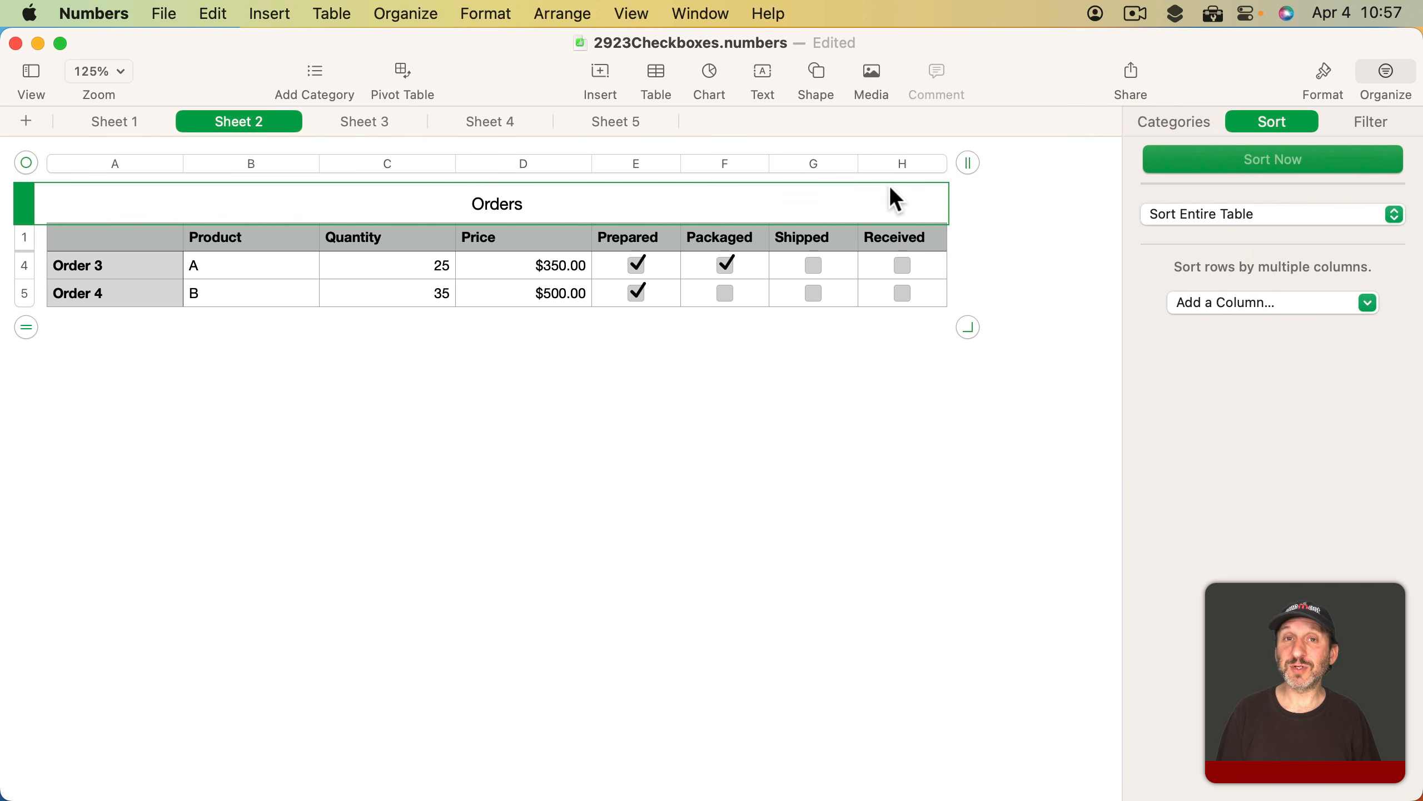
pyautogui.click(814, 264)
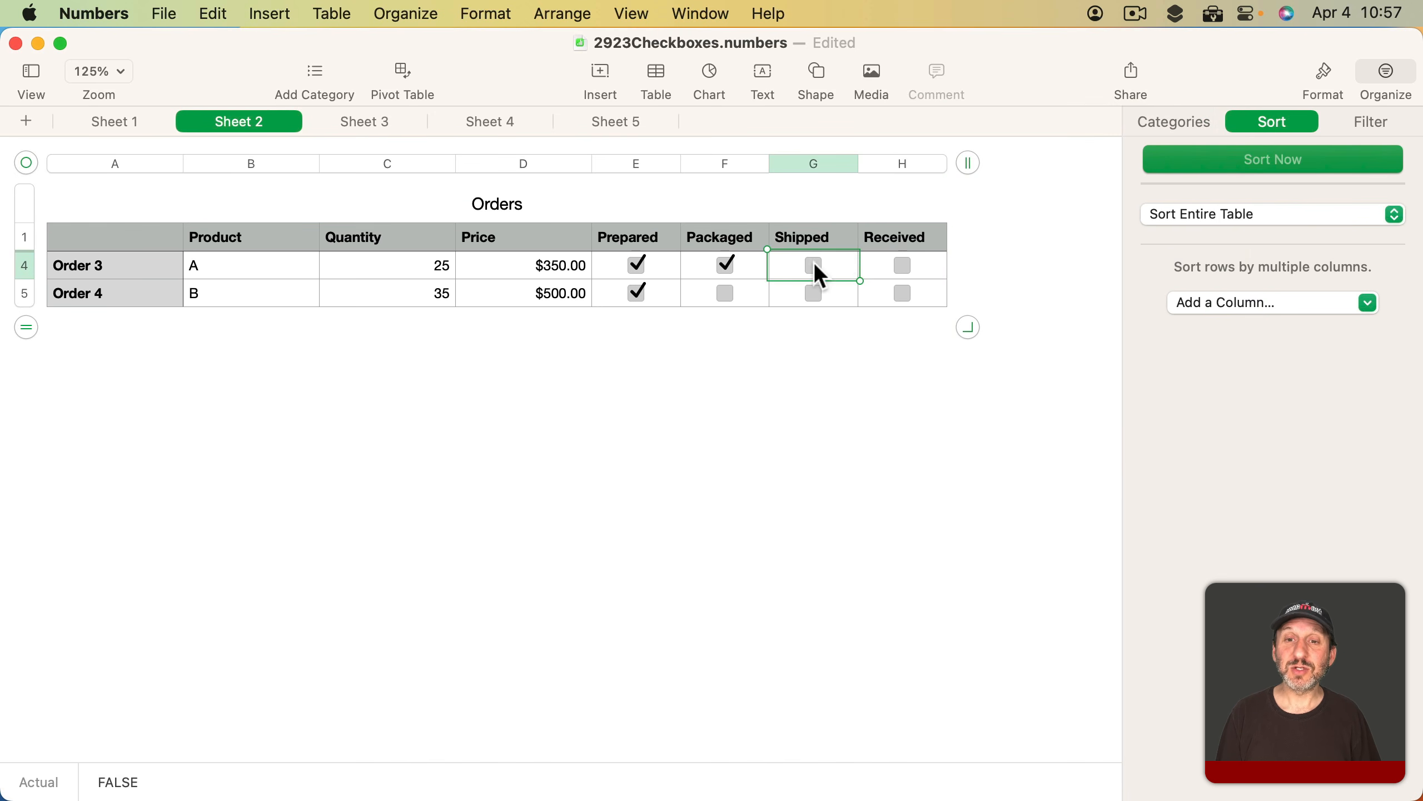
pyautogui.click(904, 265)
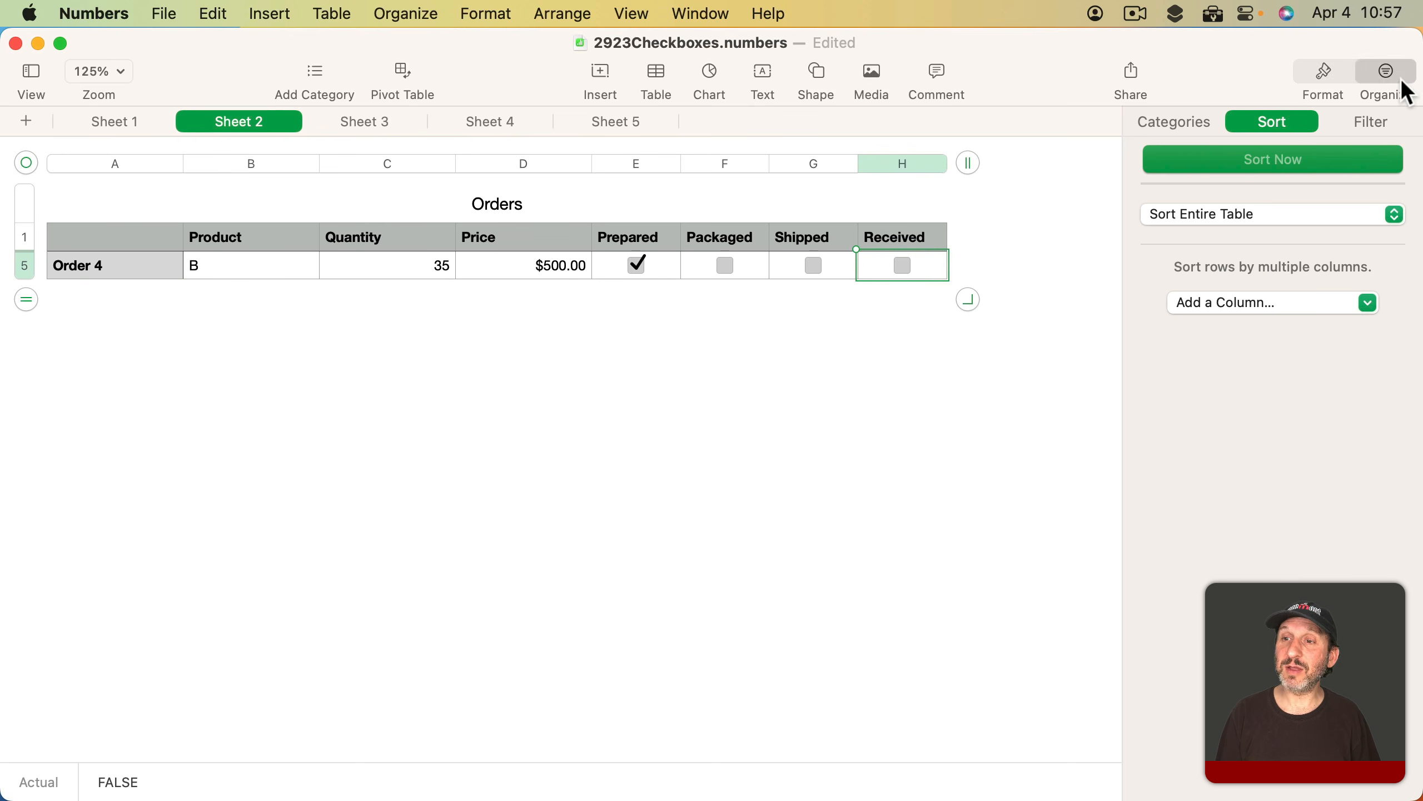
# Switch the table's filters off to show every order and turn them back on
pyautogui.click(1373, 121)
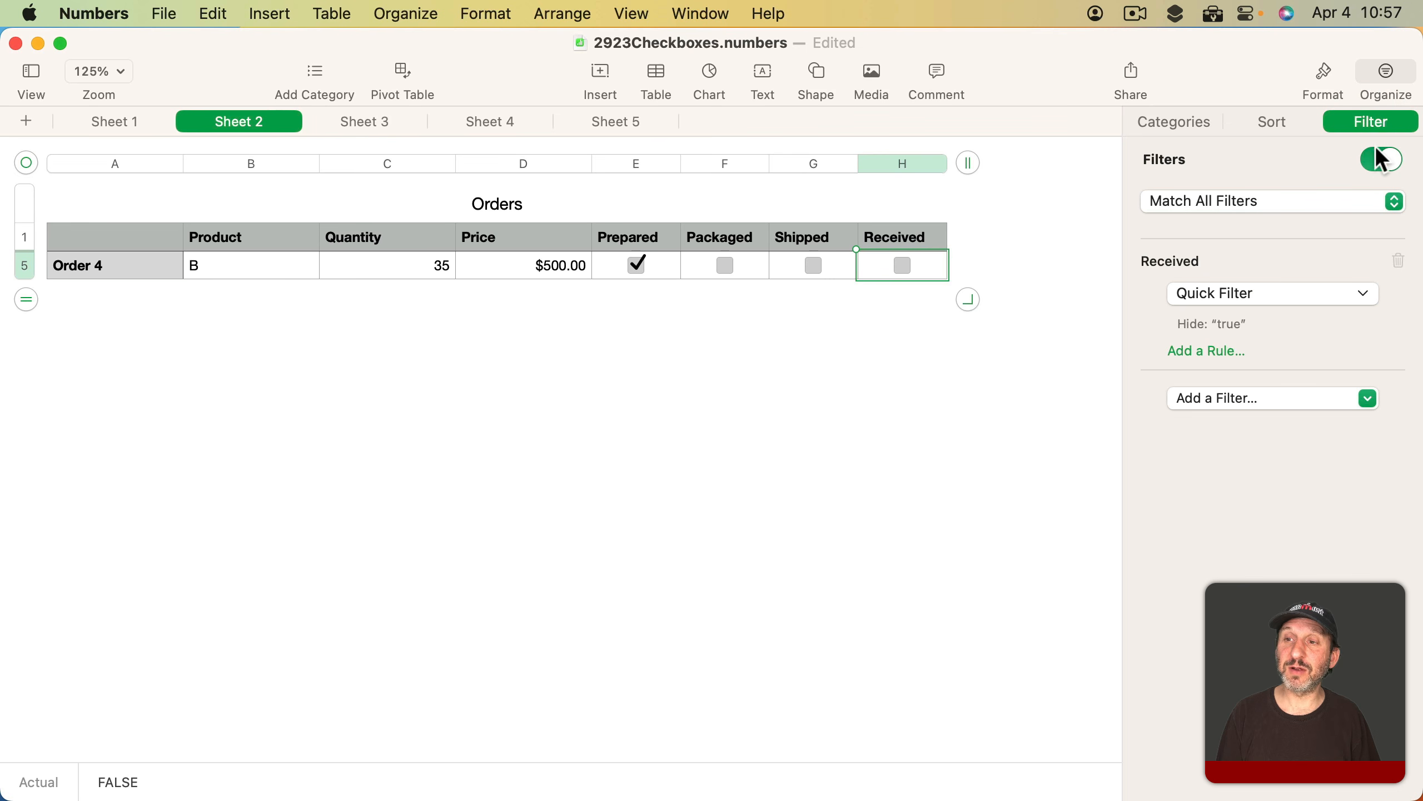
pyautogui.click(1380, 160)
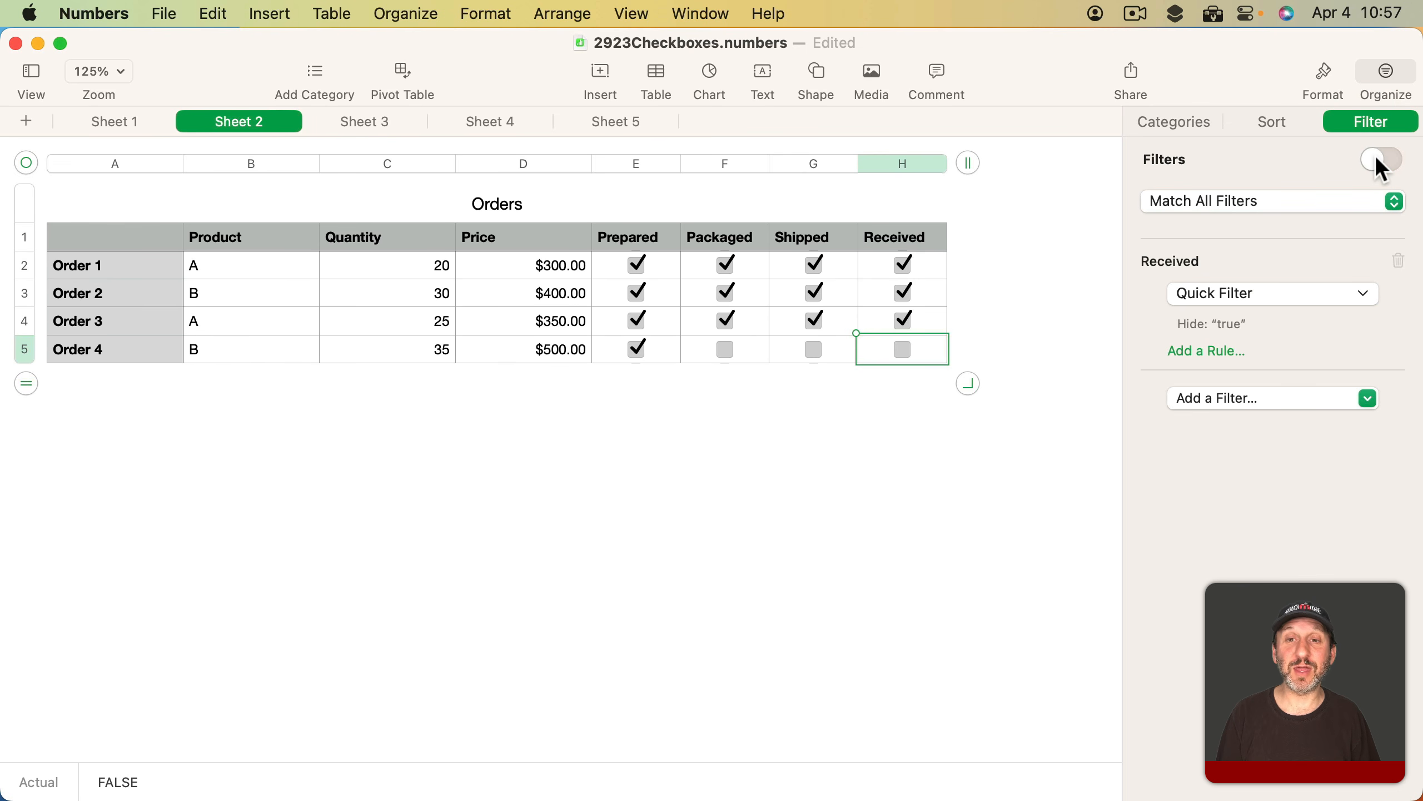
pyautogui.click(1380, 160)
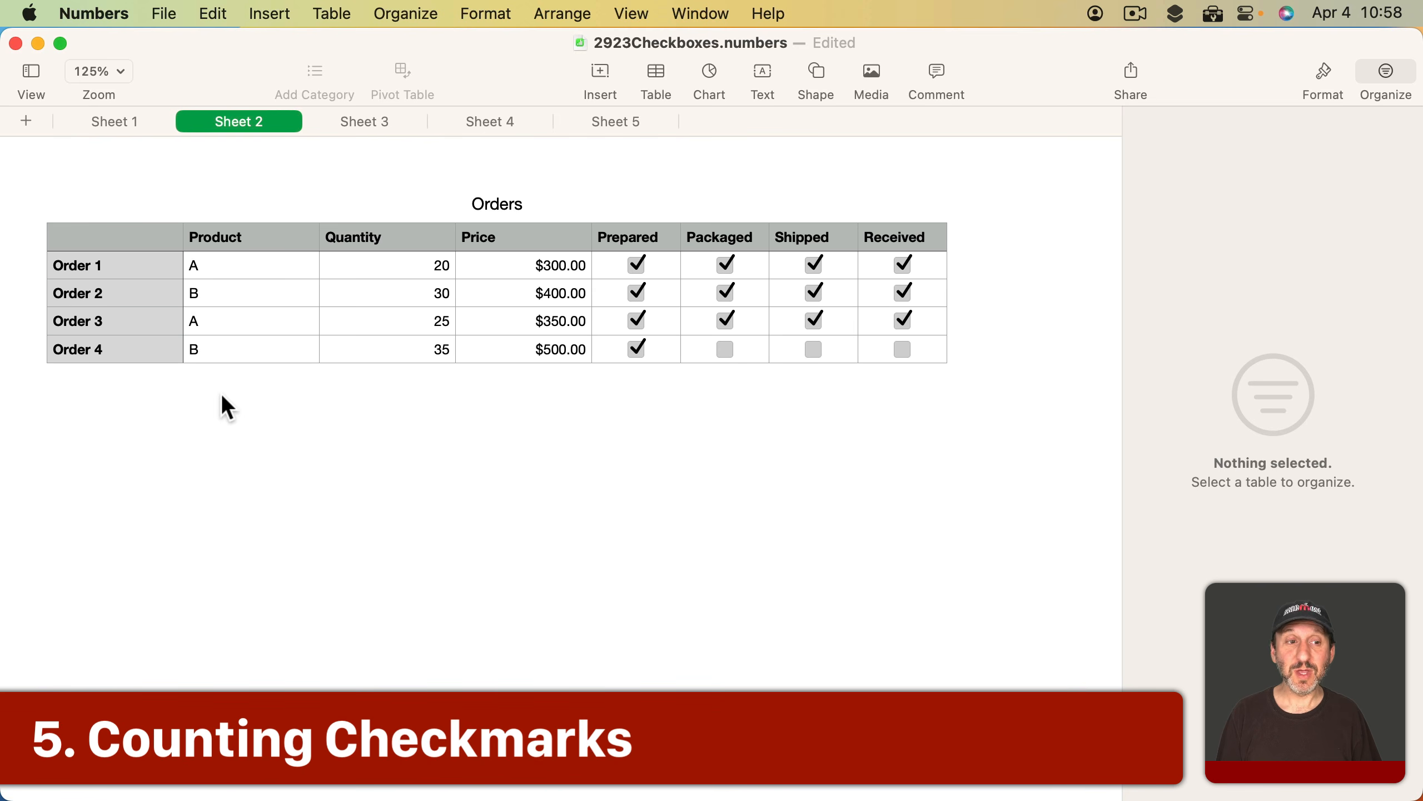
# Add one row below Order 4 and make it a footer by setting the number of footer rows to 1
pyautogui.click(116, 348)
pyautogui.moveTo(26, 383); pyautogui.dragTo(36, 419)
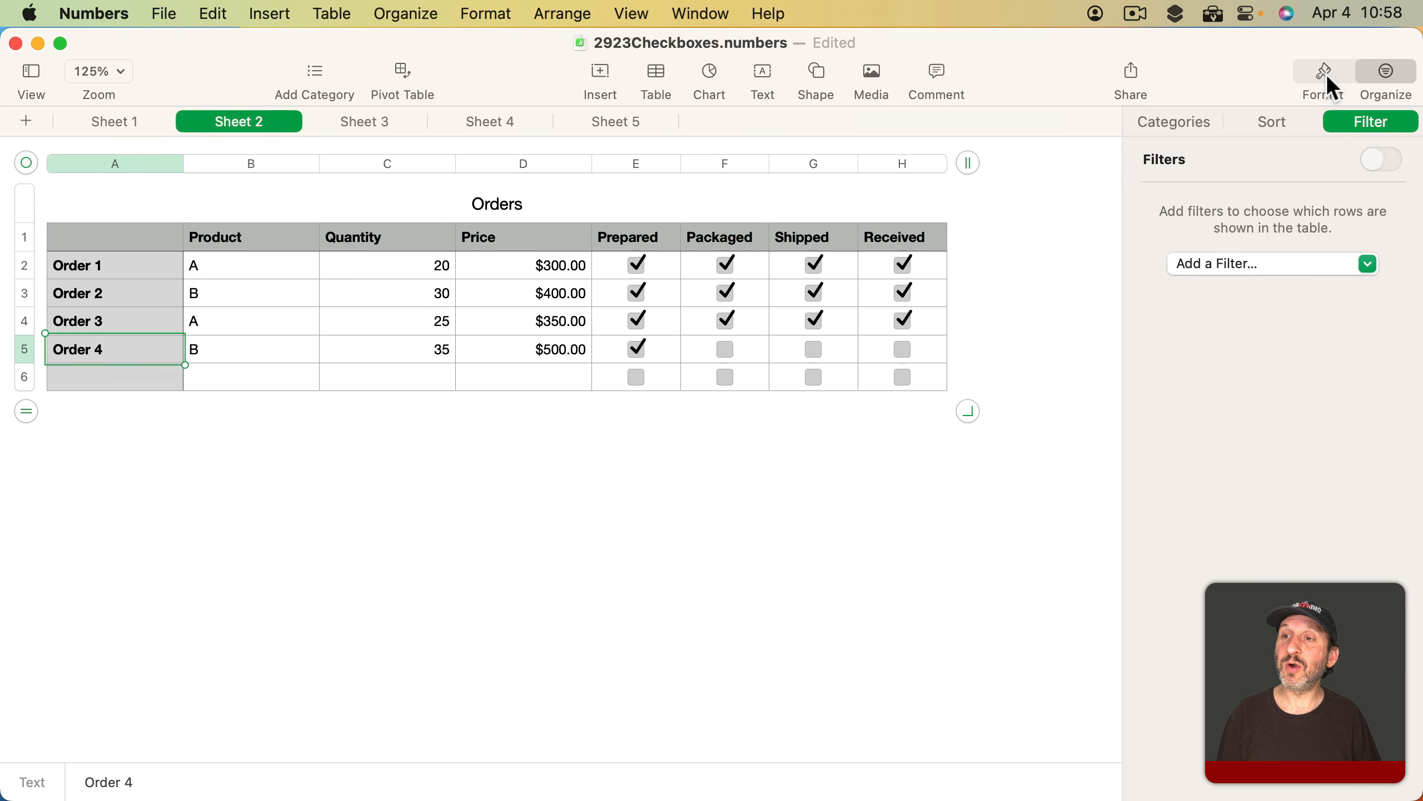
pyautogui.click(1326, 73)
pyautogui.click(1163, 121)
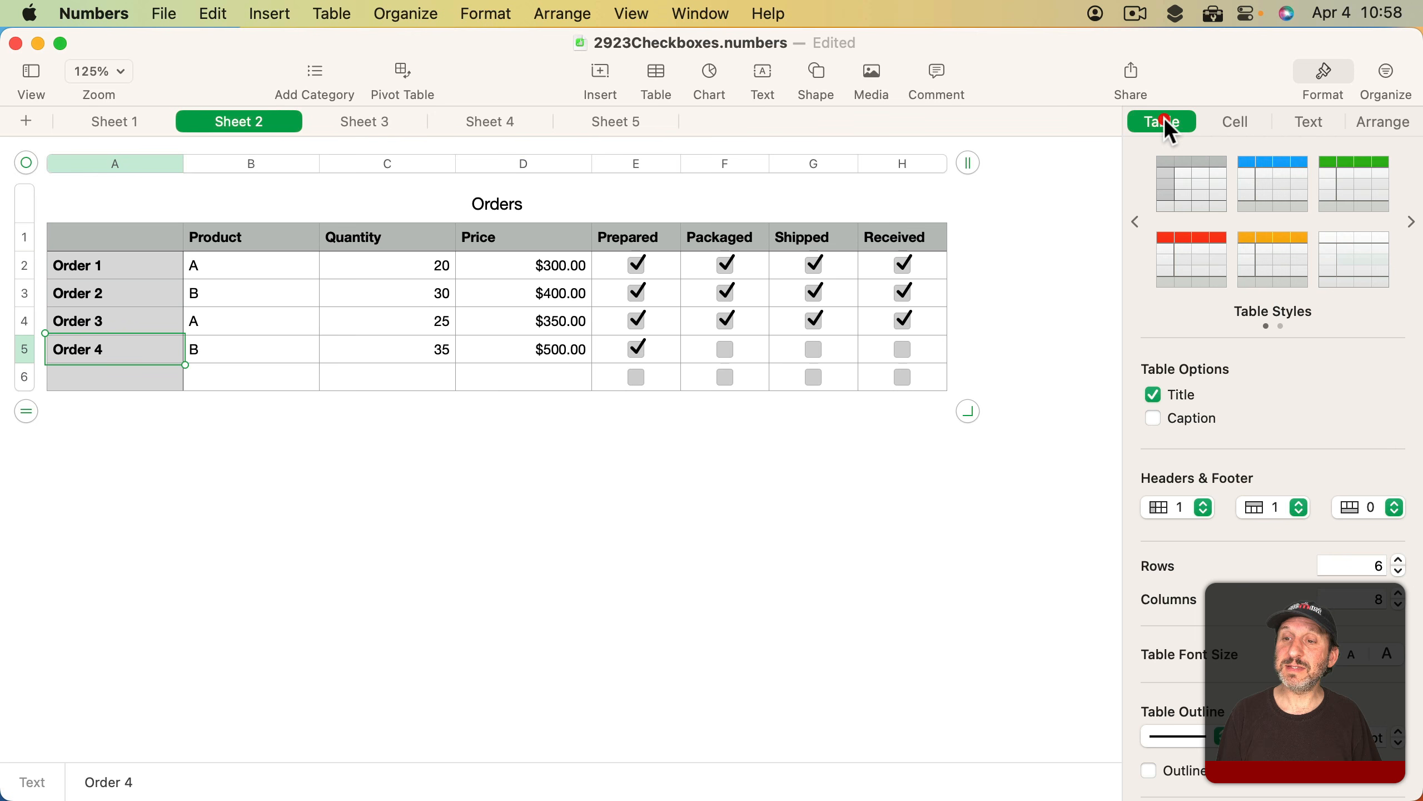
pyautogui.click(1355, 508)
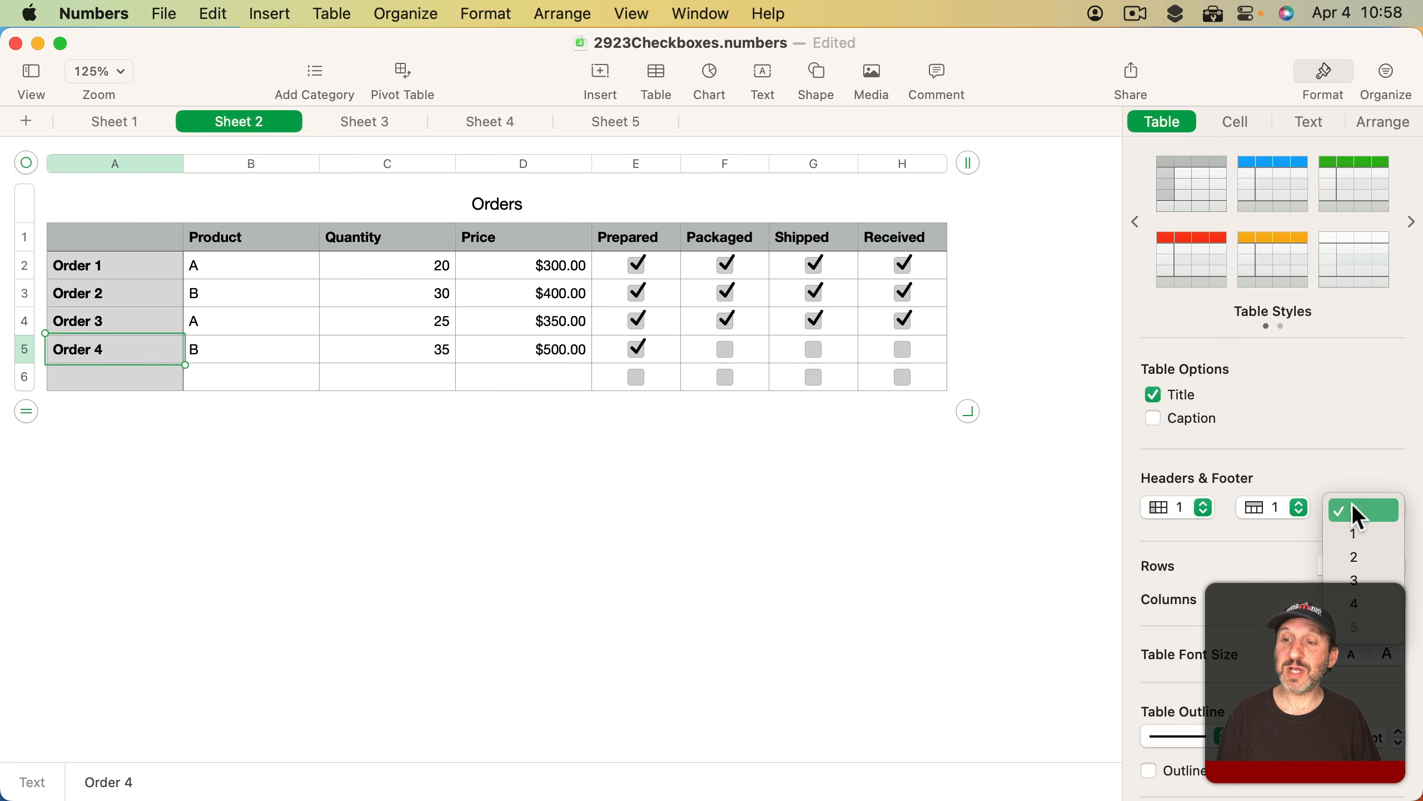
pyautogui.click(1353, 534)
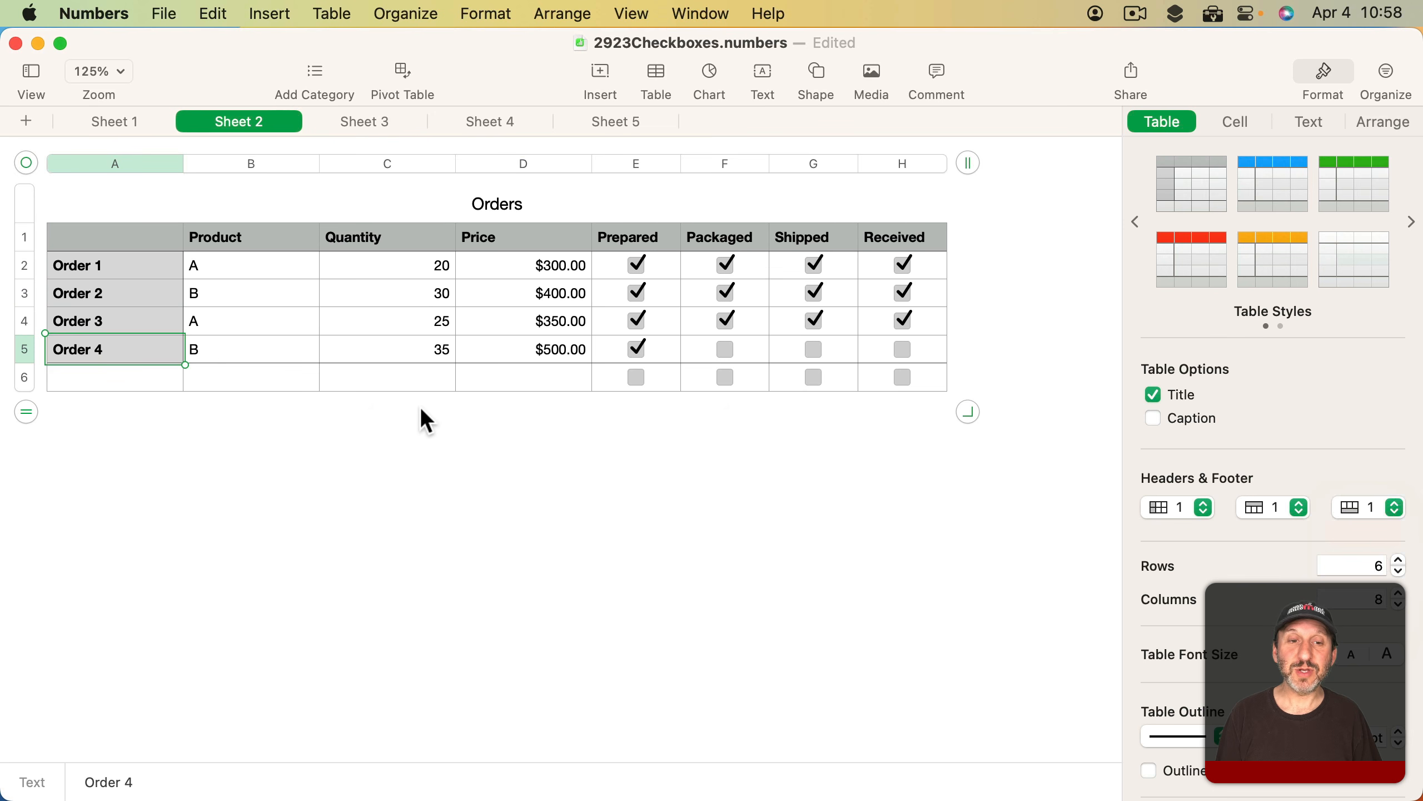
# Delete the checkboxes from footer cells E6 through H6
pyautogui.click(667, 377)
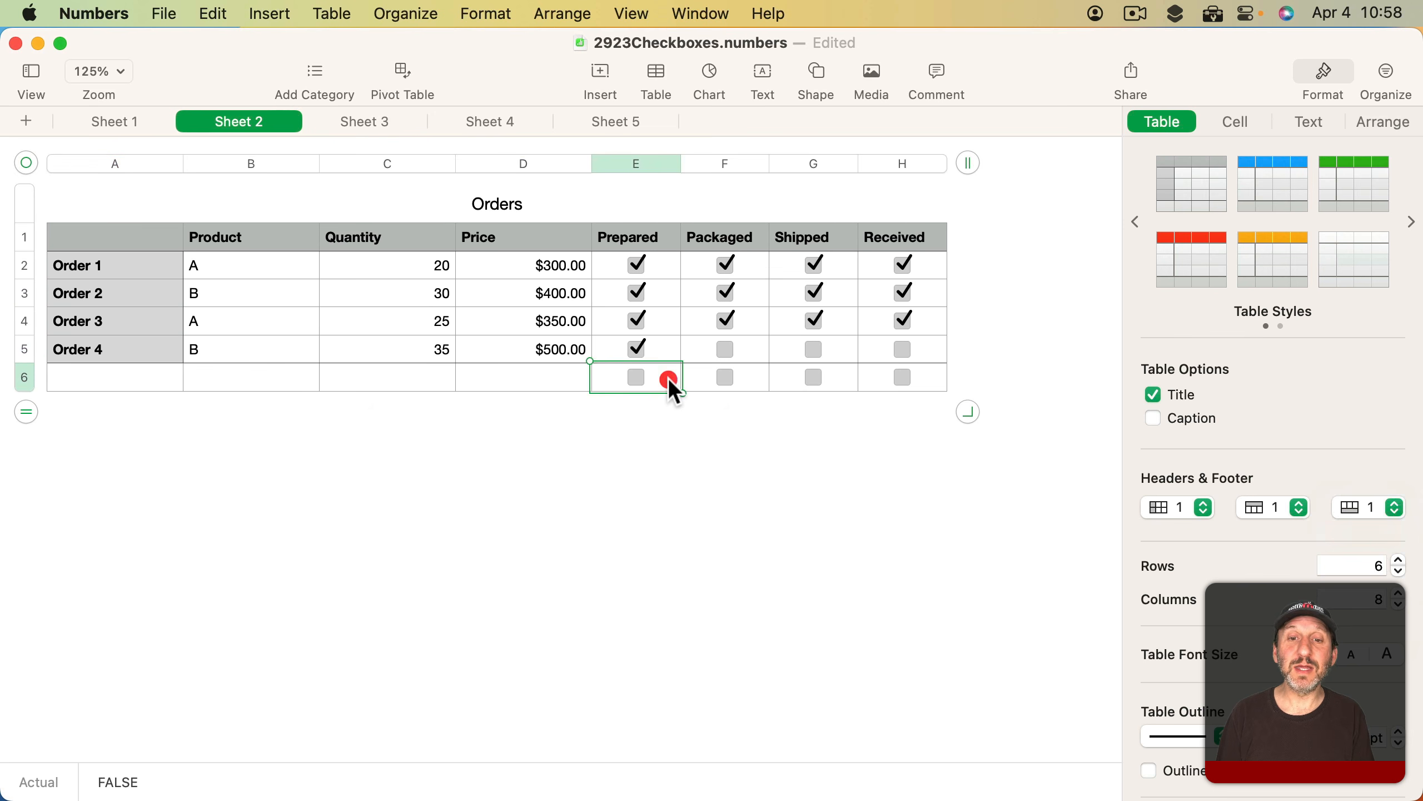
pyautogui.press('BackSpace')
pyautogui.click(753, 377)
pyautogui.press('BackSpace')
pyautogui.click(808, 373)
pyautogui.press('BackSpace')
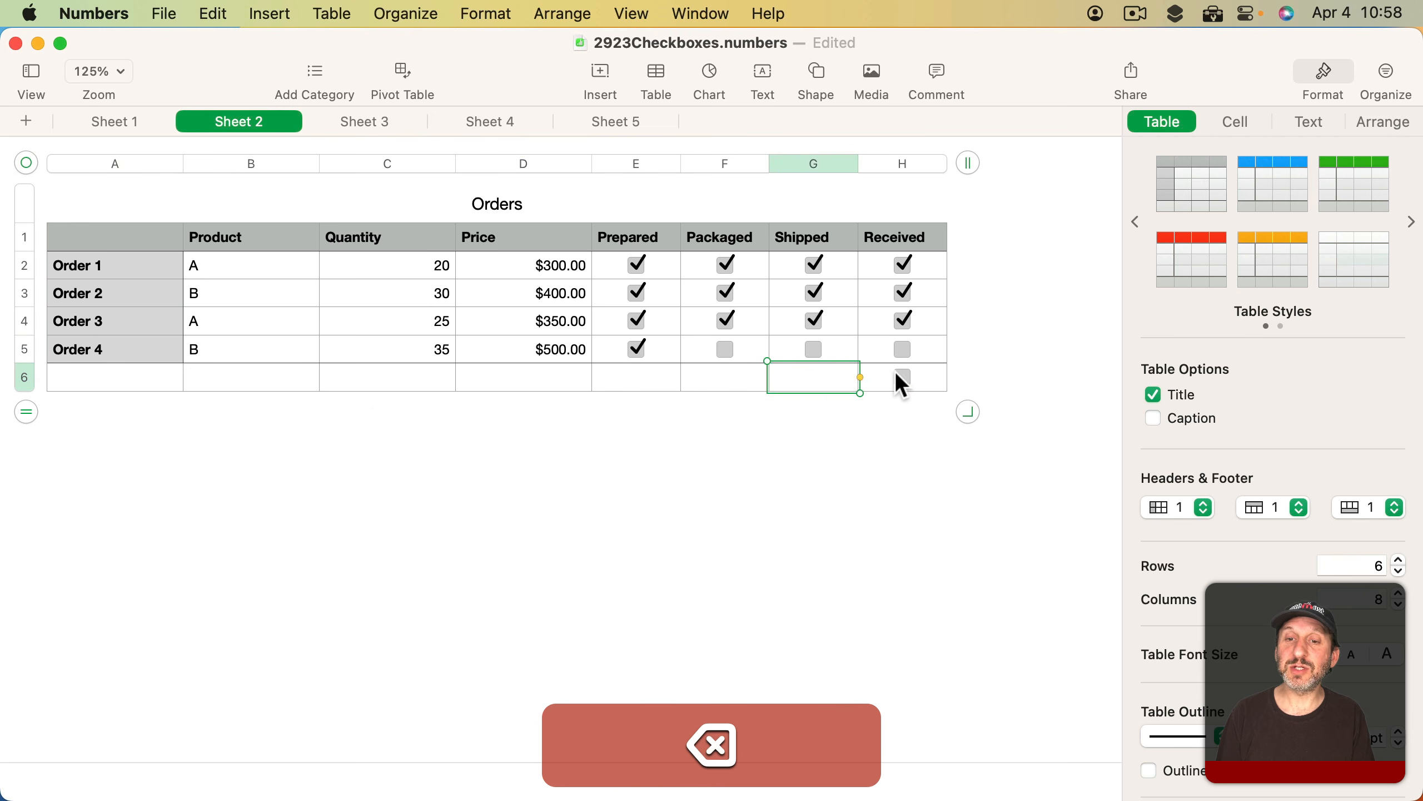
pyautogui.click(911, 378)
pyautogui.press('BackSpace')
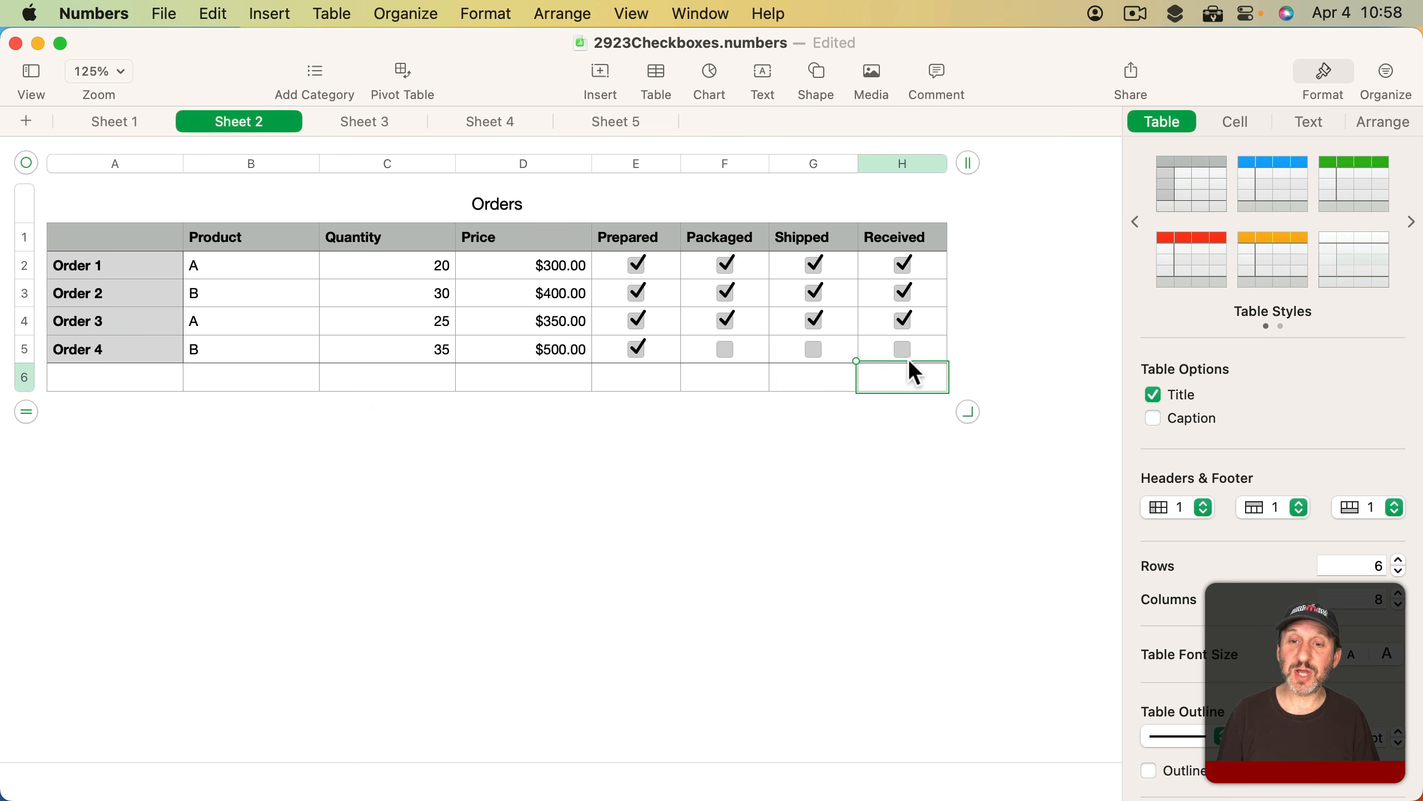
# Enter the formula COUNTIF(H,true) in footer cell H6 to count the ticked Received checkboxes
pyautogui.press('=')
pyautogui.write('cou')
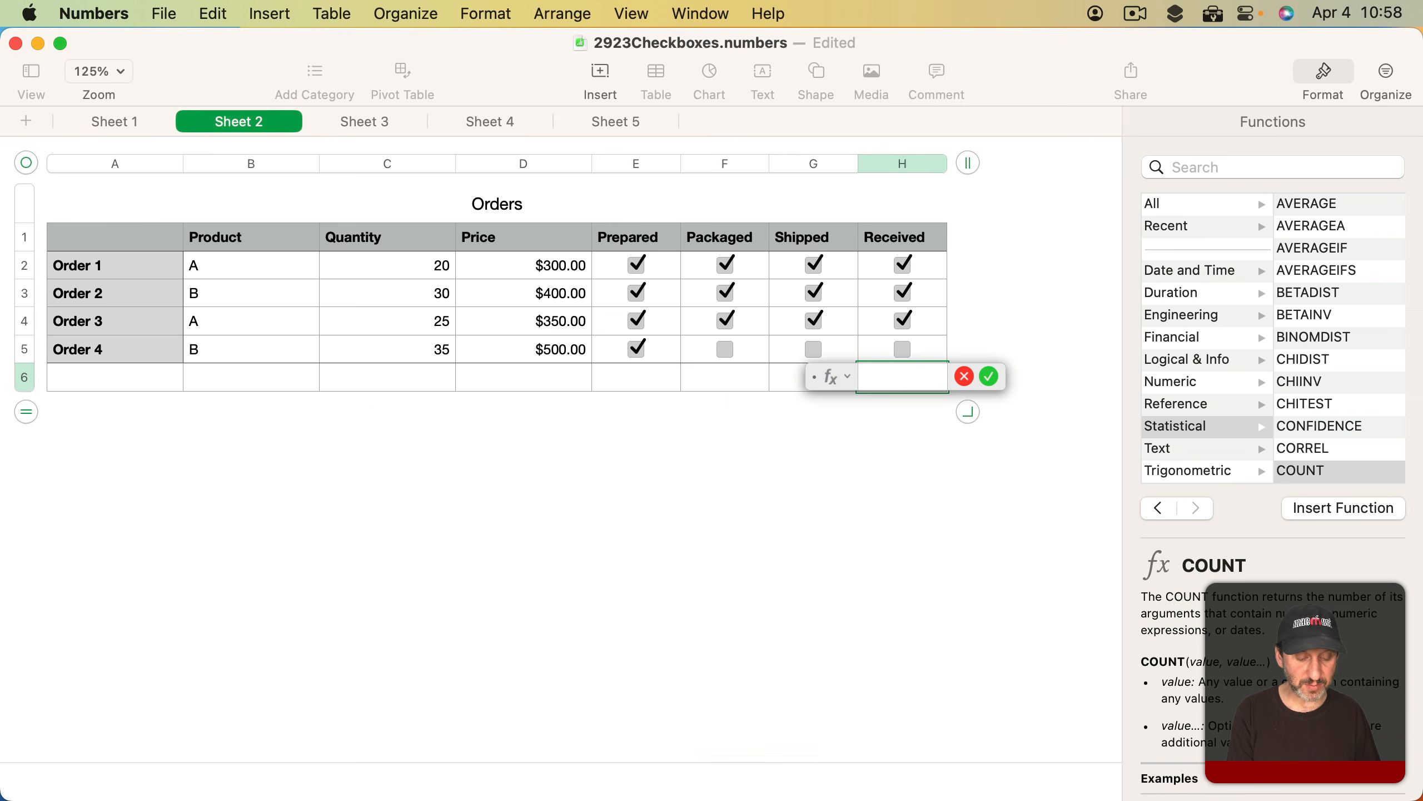
pyautogui.write('n')
pyautogui.press('BackSpace')
pyautogui.press('BackSpace')
pyautogui.press('BackSpace')
pyautogui.write('OUNTIF(')
pyautogui.press('BackSpace')
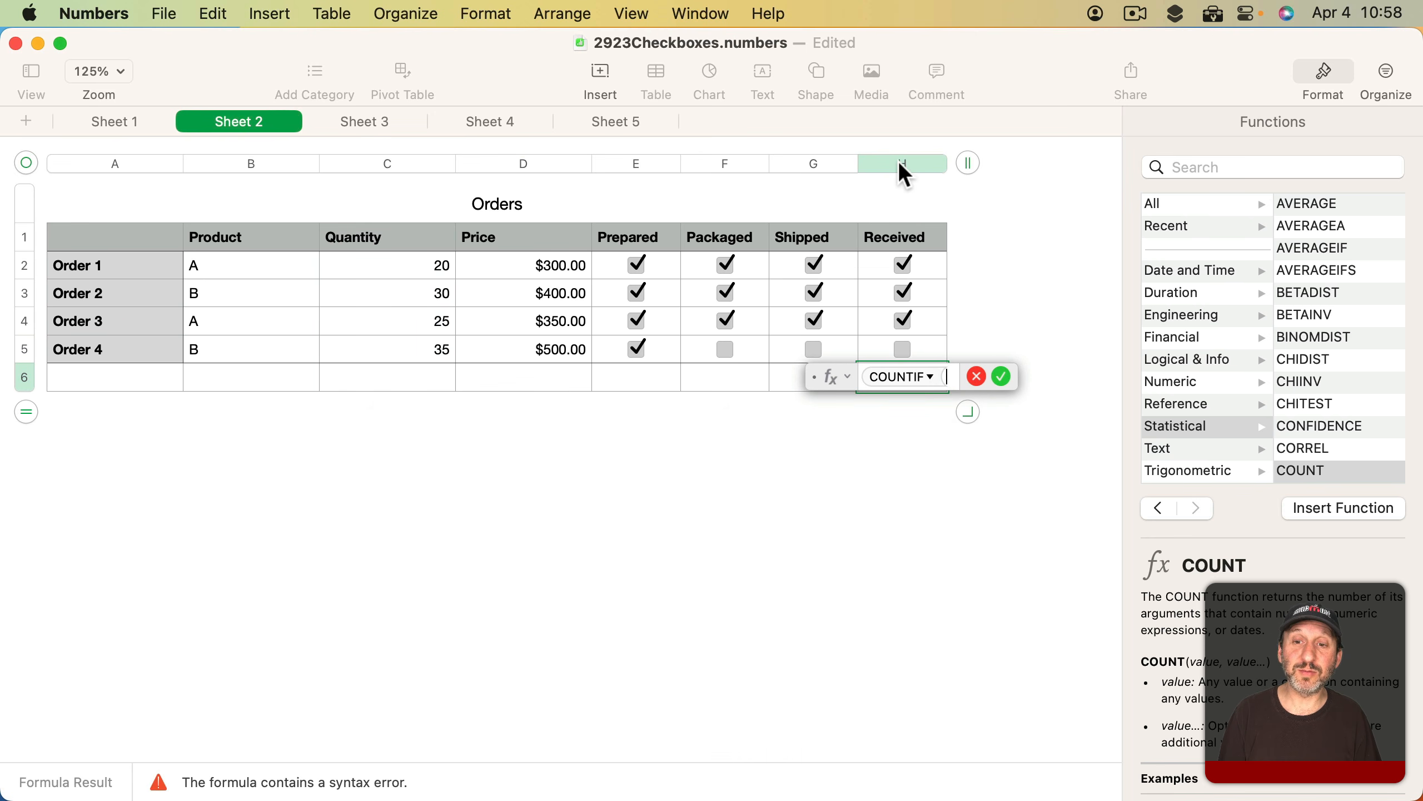
pyautogui.click(898, 160)
pyautogui.write(',')
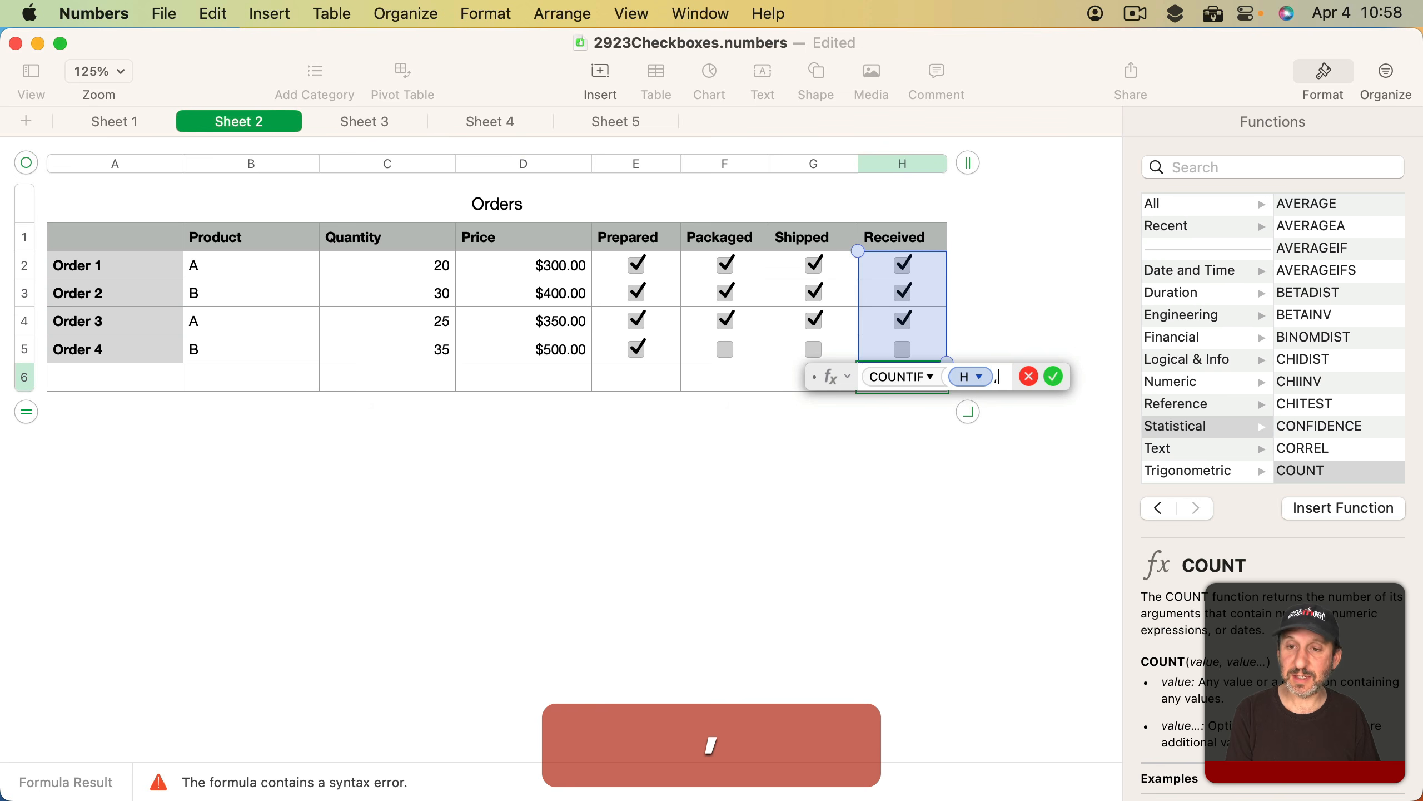
pyautogui.write('true)')
pyautogui.hotkey('shift', 'Return')
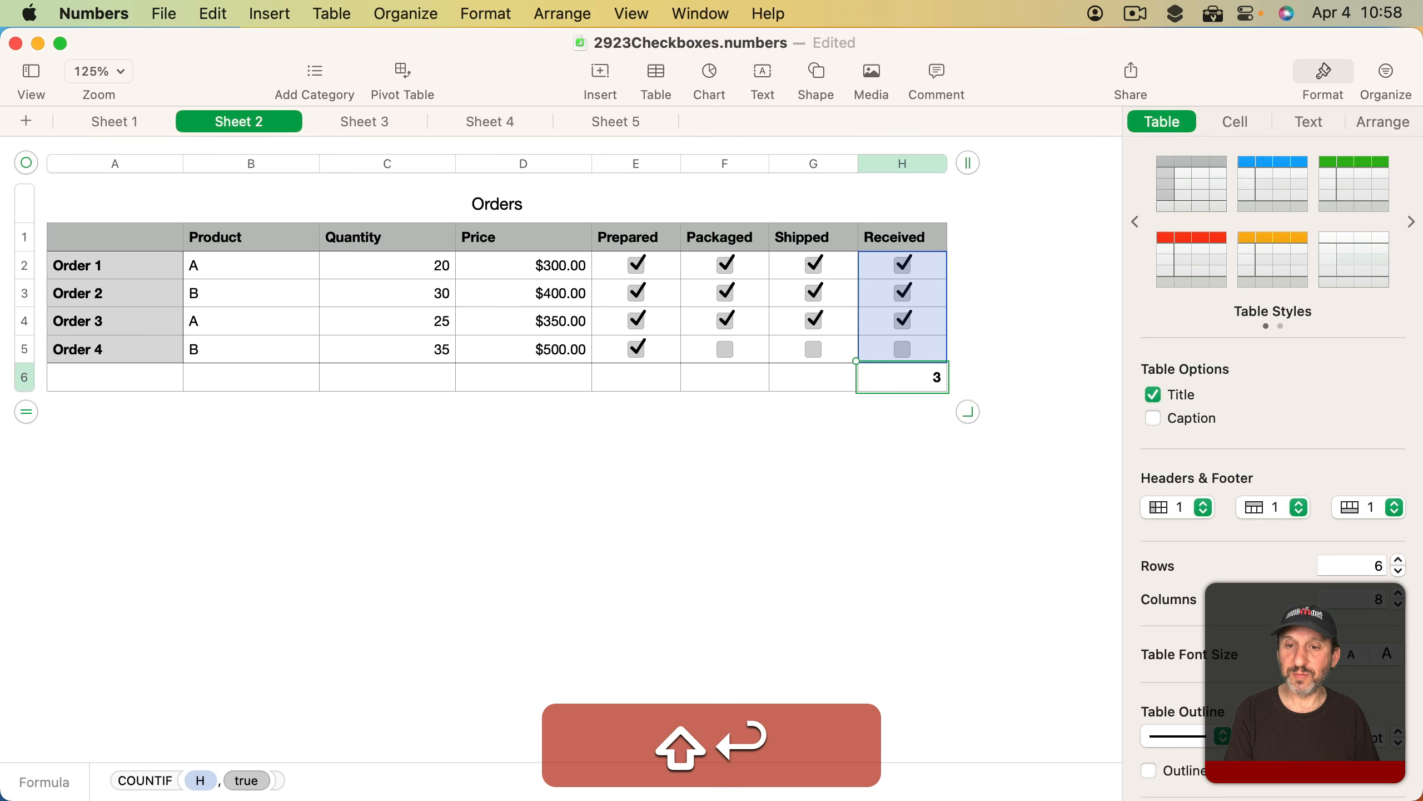
# Extend the footer formula in H6 to COUNTIF(H,true)÷COUNTA(H) to calculate the share of received orders
pyautogui.doubleClick(905, 381)
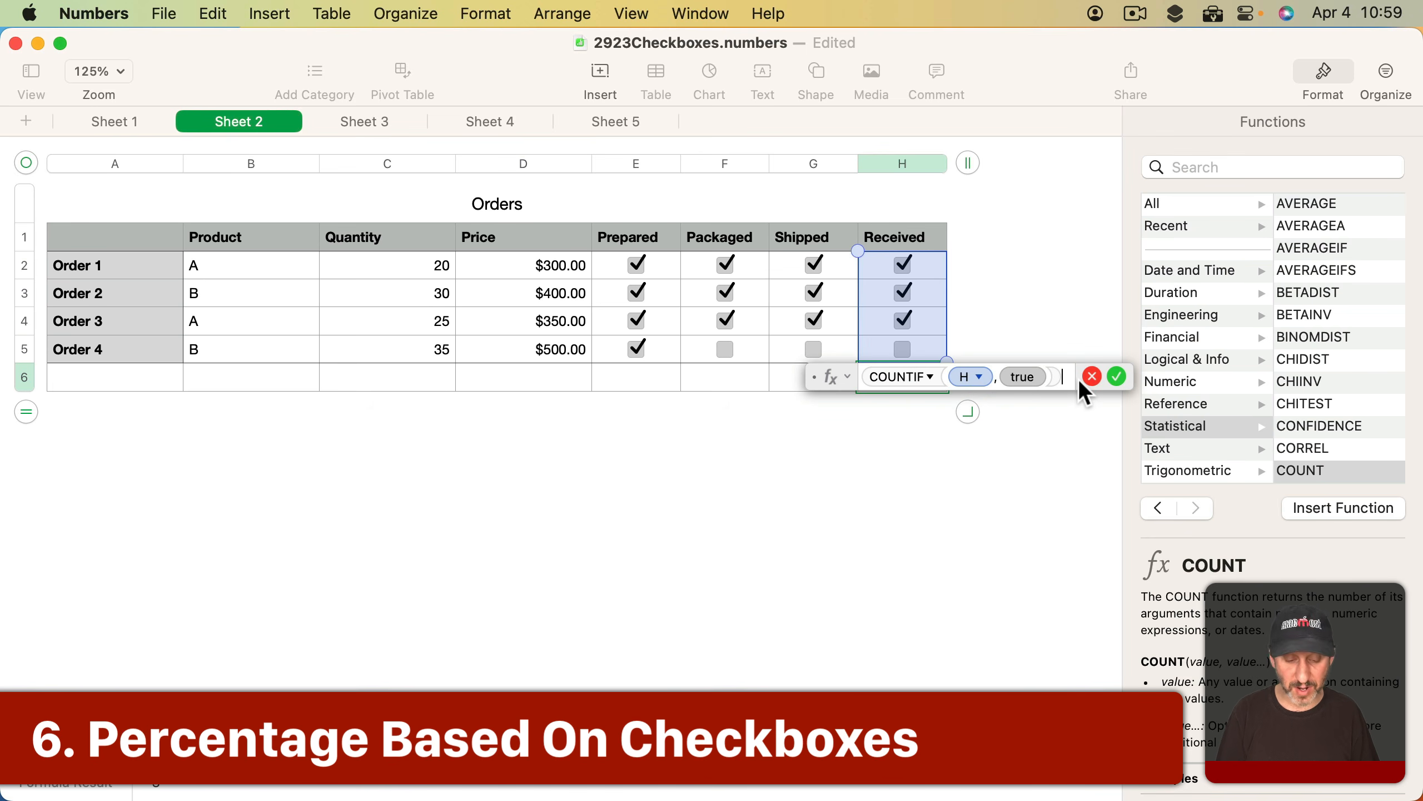
pyautogui.write('/')
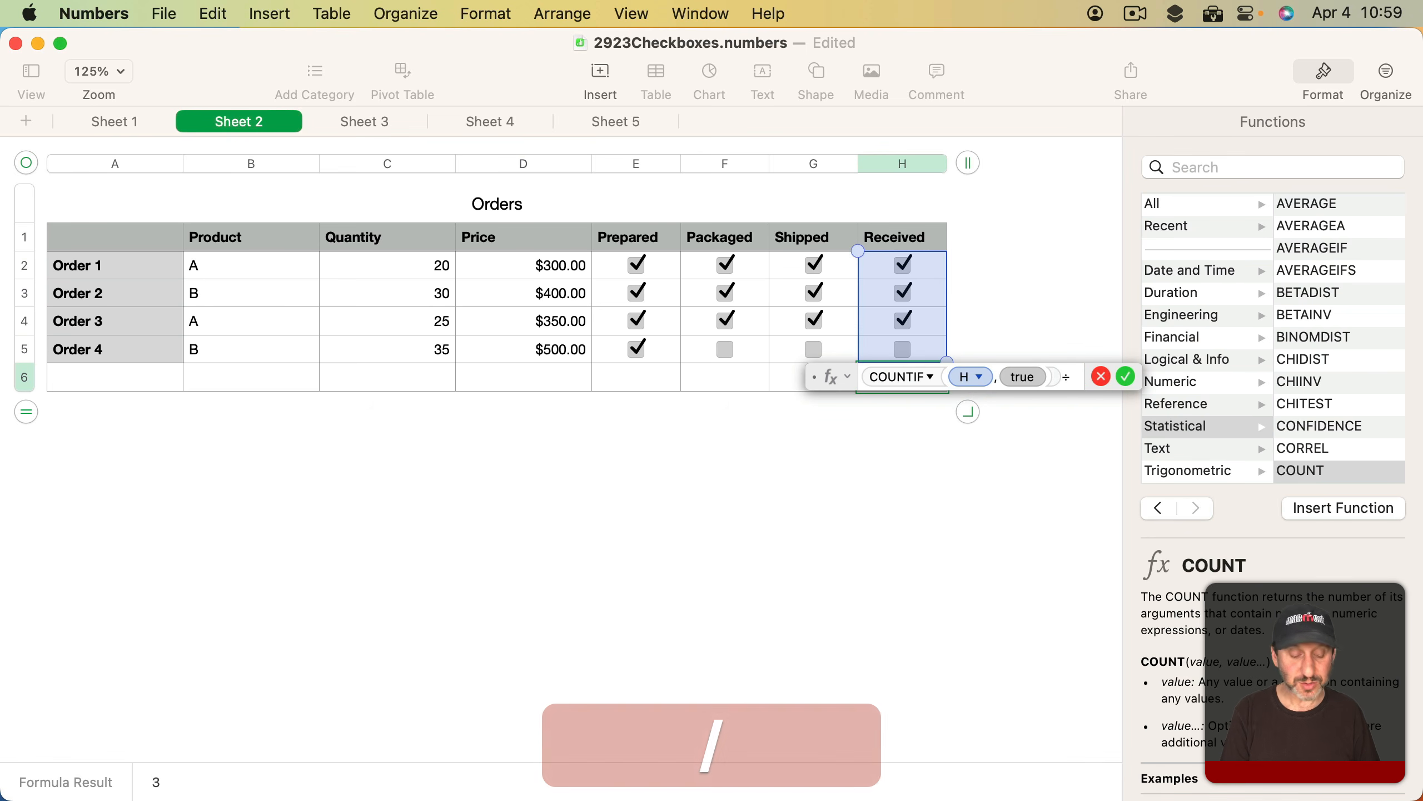
pyautogui.write('COUNTA(')
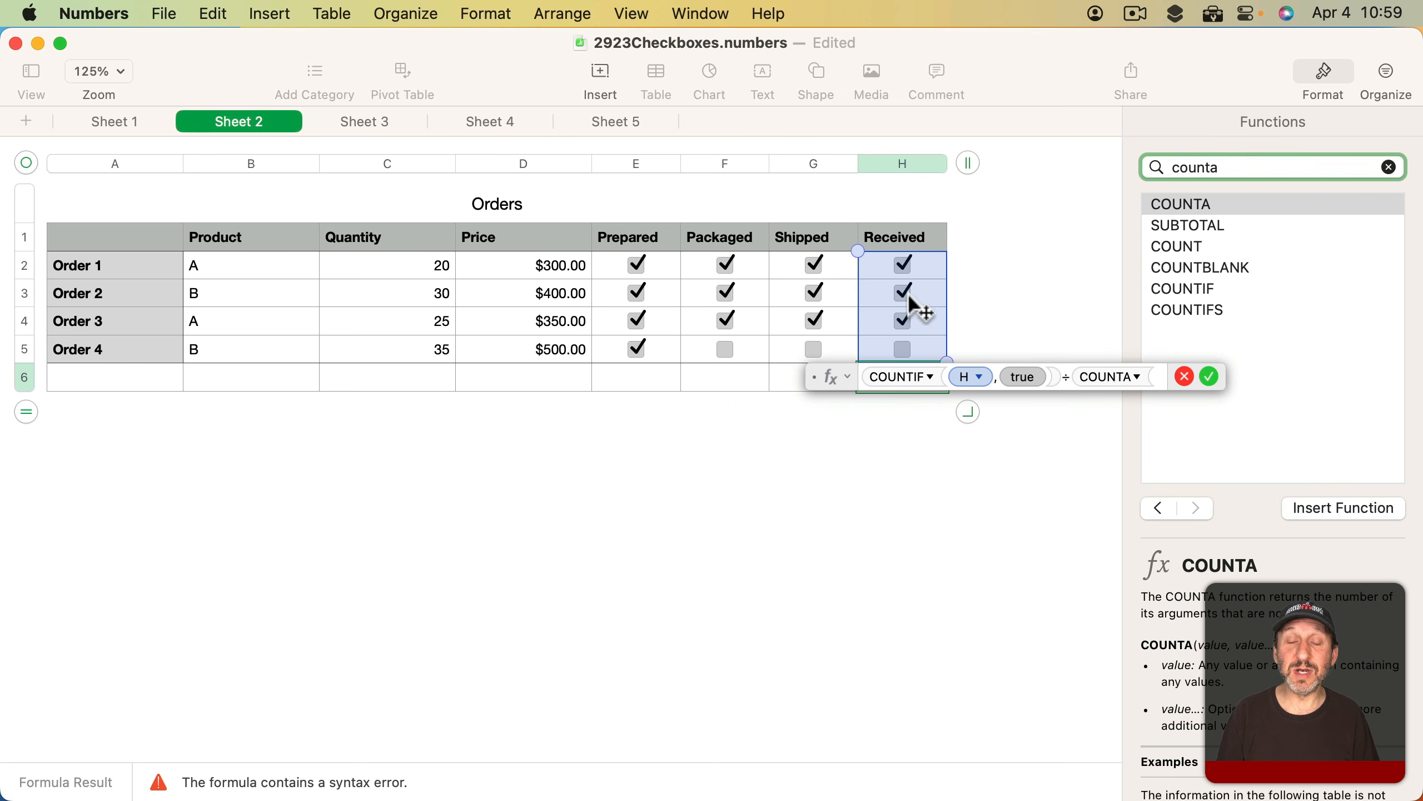
pyautogui.click(1158, 377)
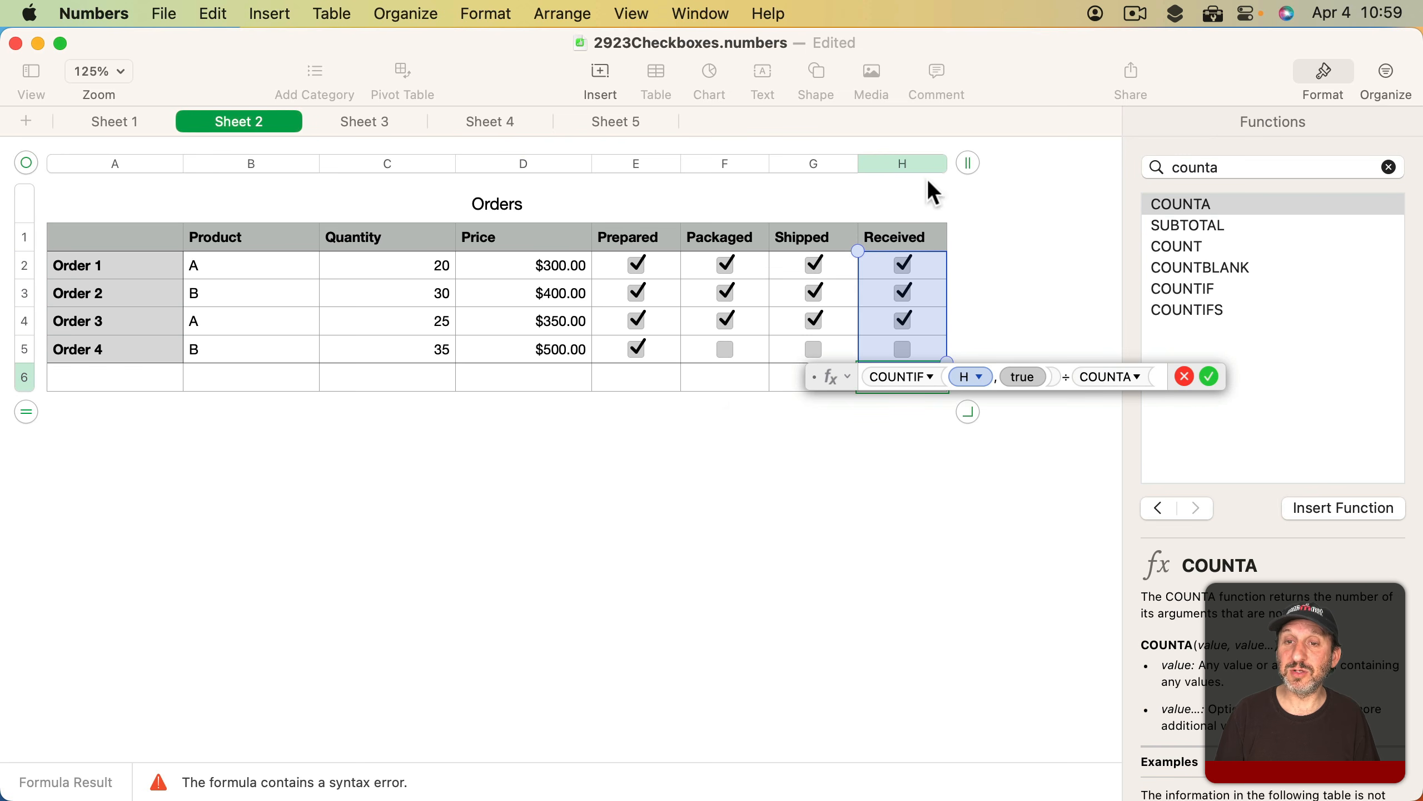
pyautogui.click(941, 162)
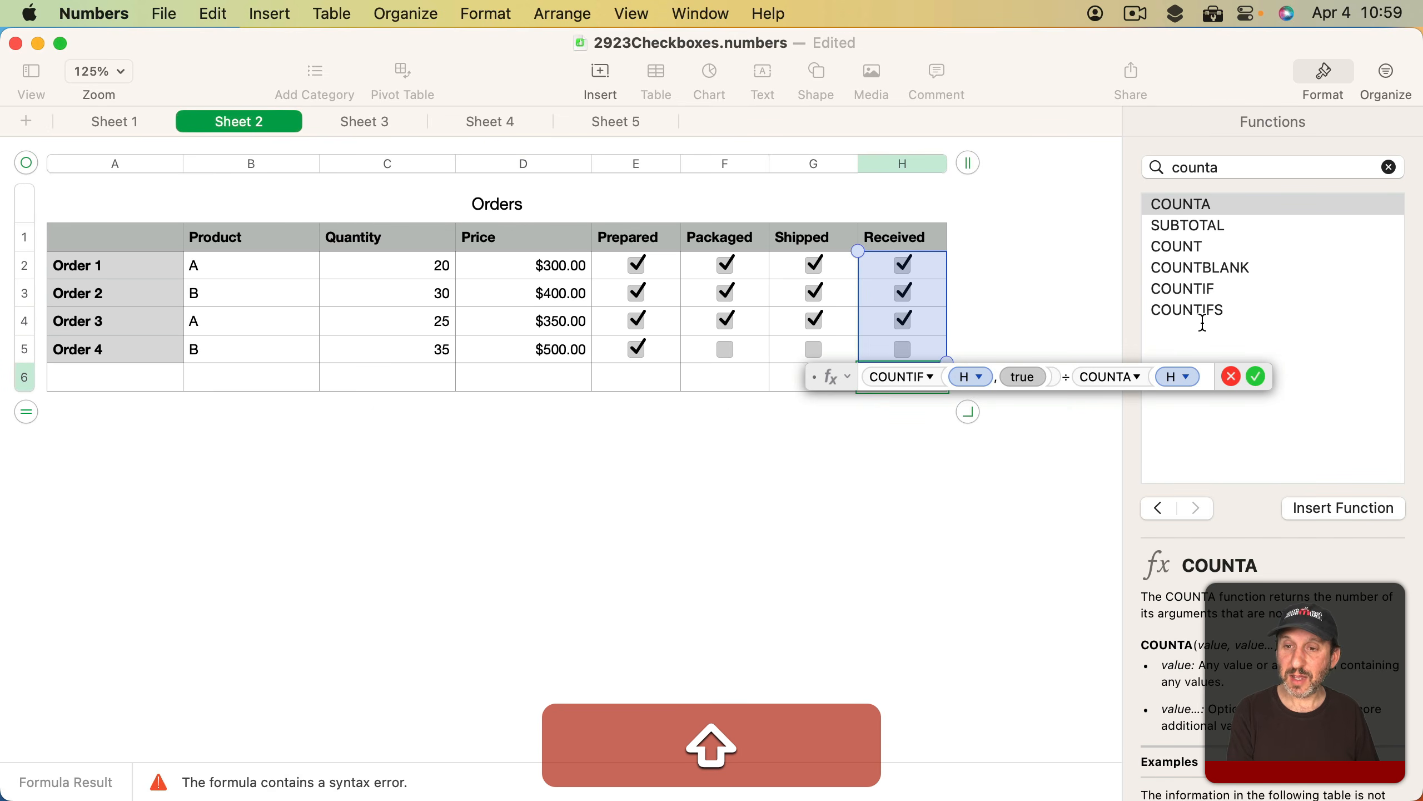
pyautogui.write(')')
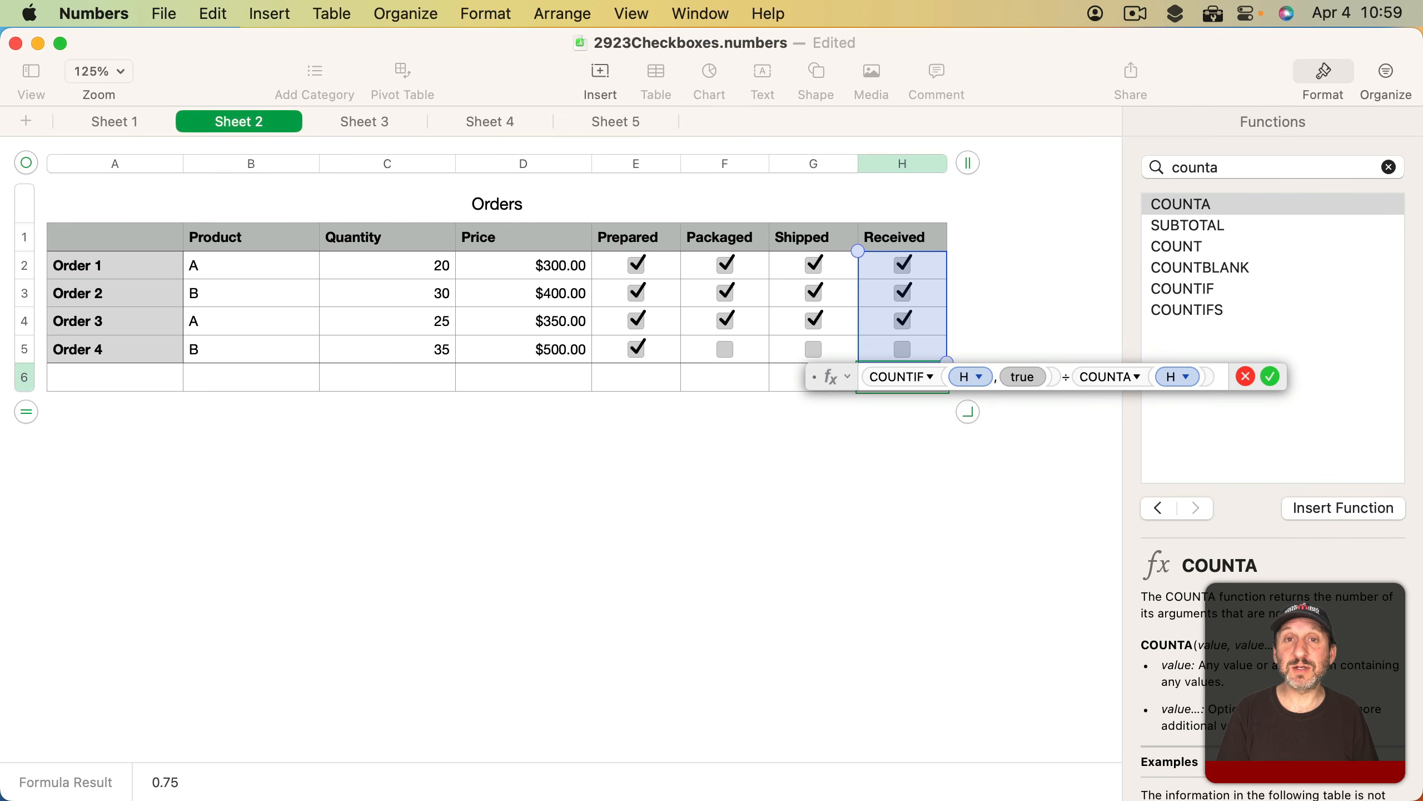
pyautogui.press('Return')
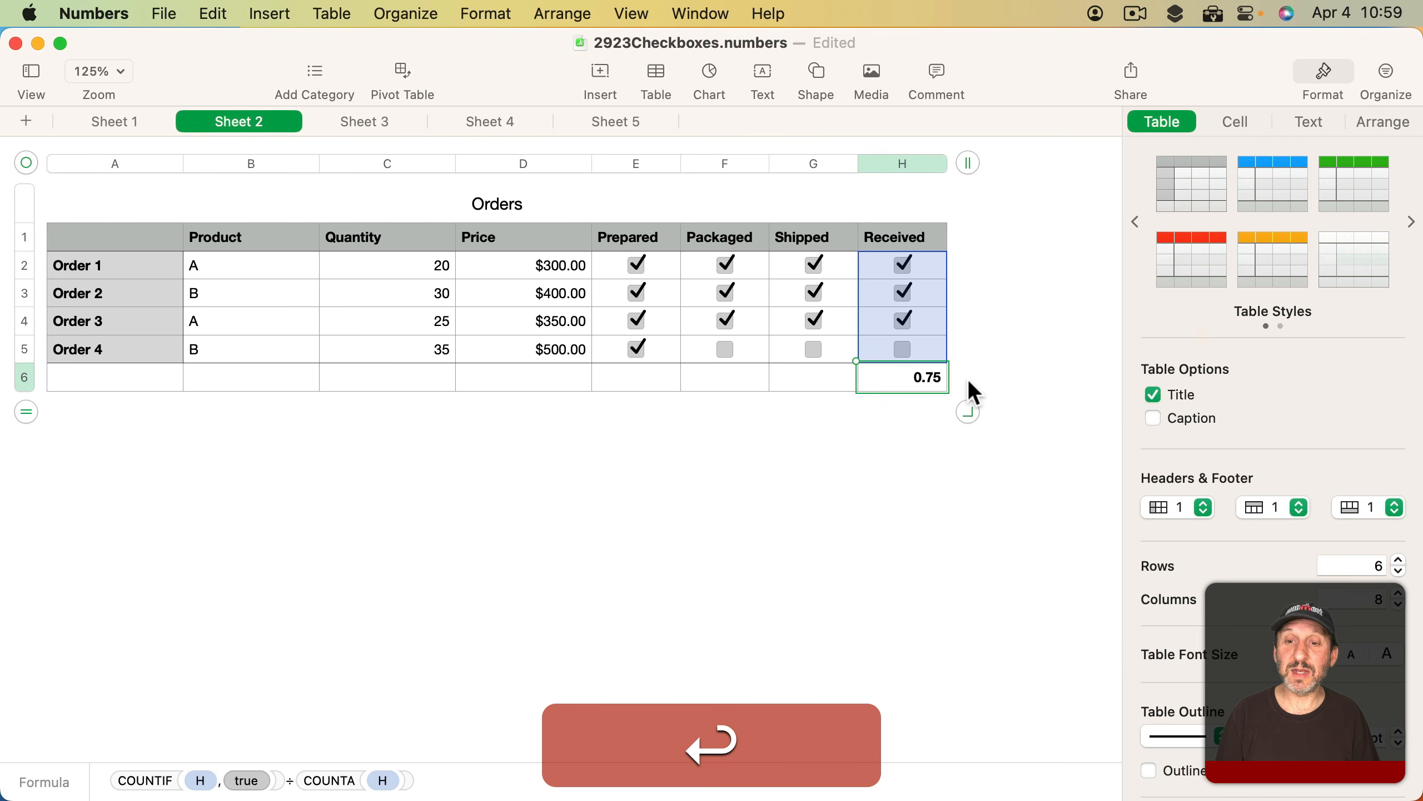
# Set the data format of footer cell H6 to Percentage
pyautogui.click(1245, 124)
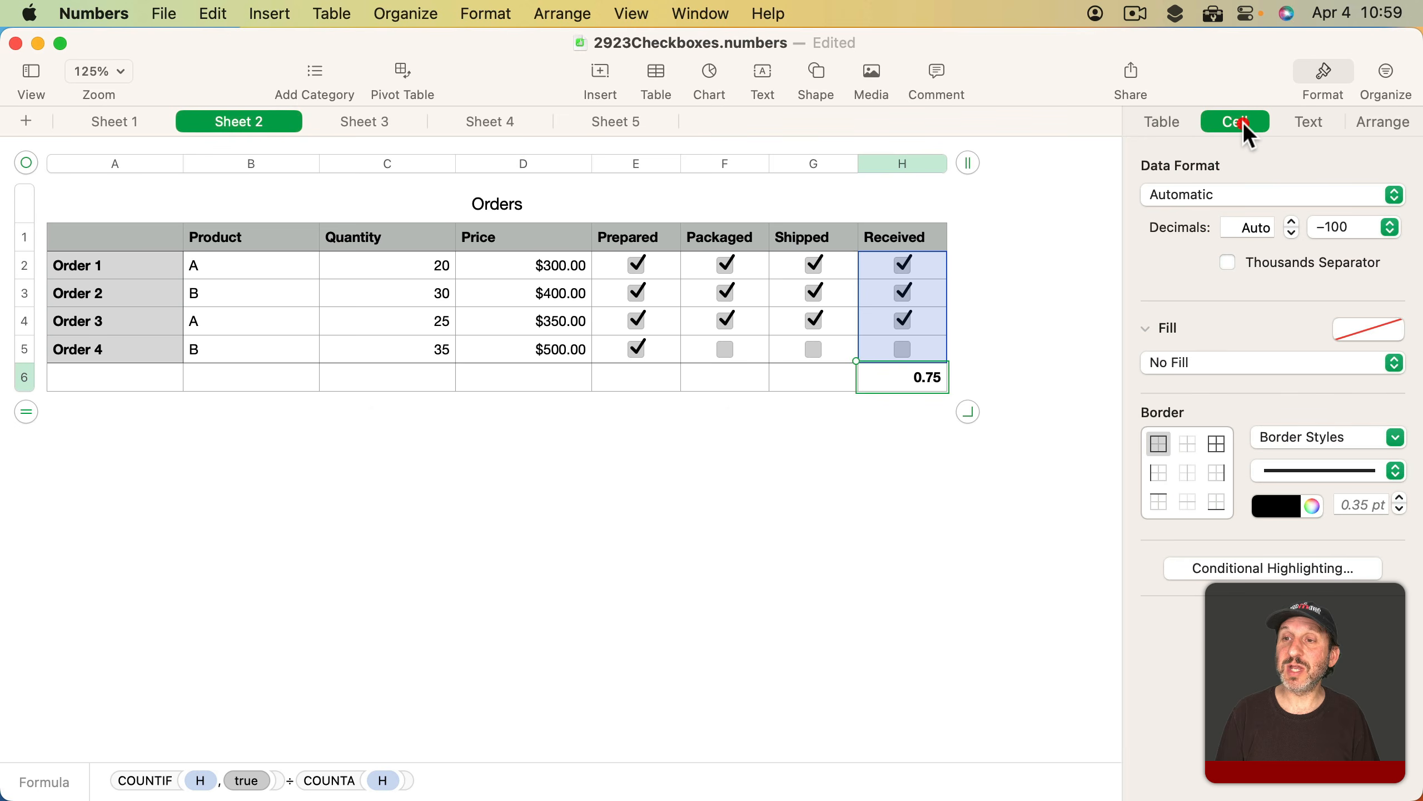
pyautogui.click(1201, 198)
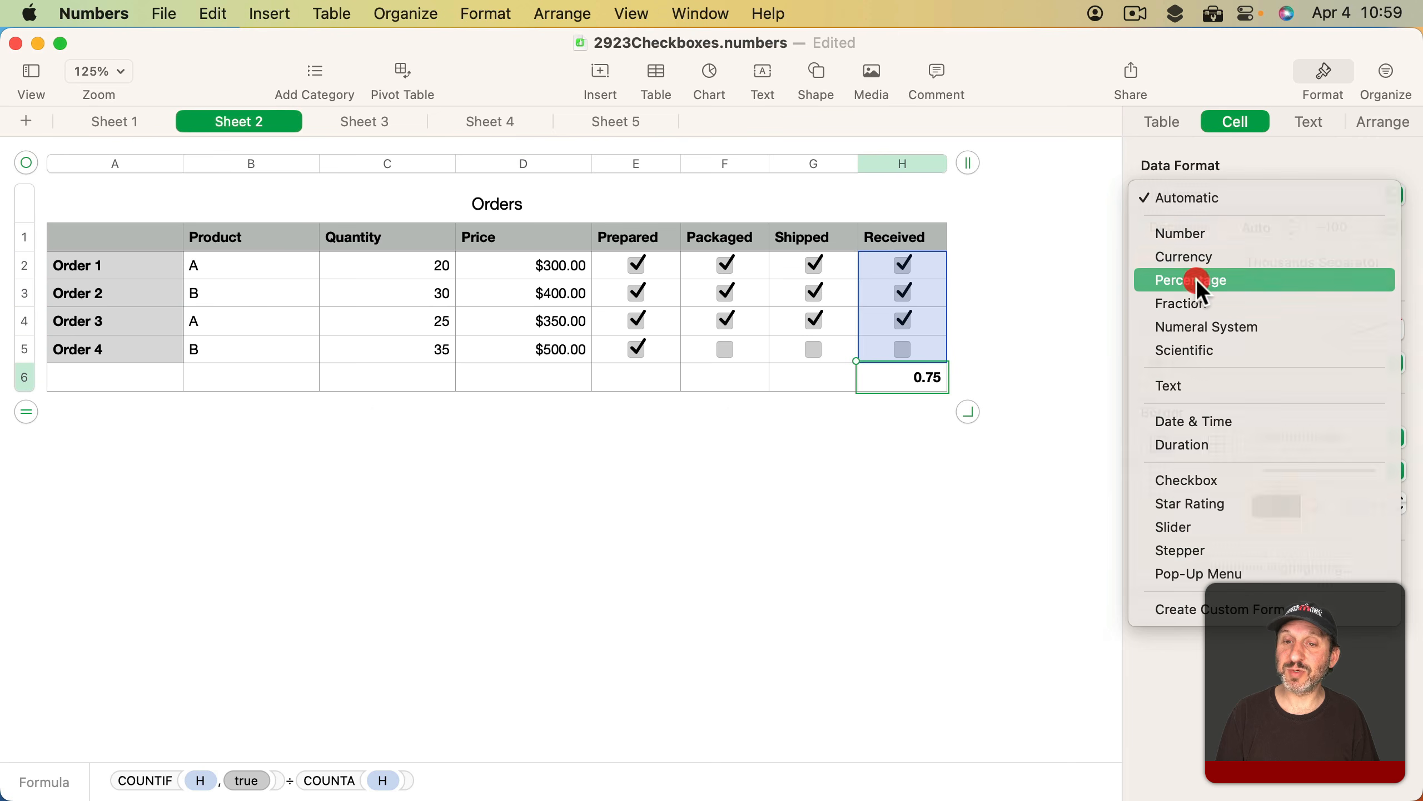
pyautogui.click(1196, 278)
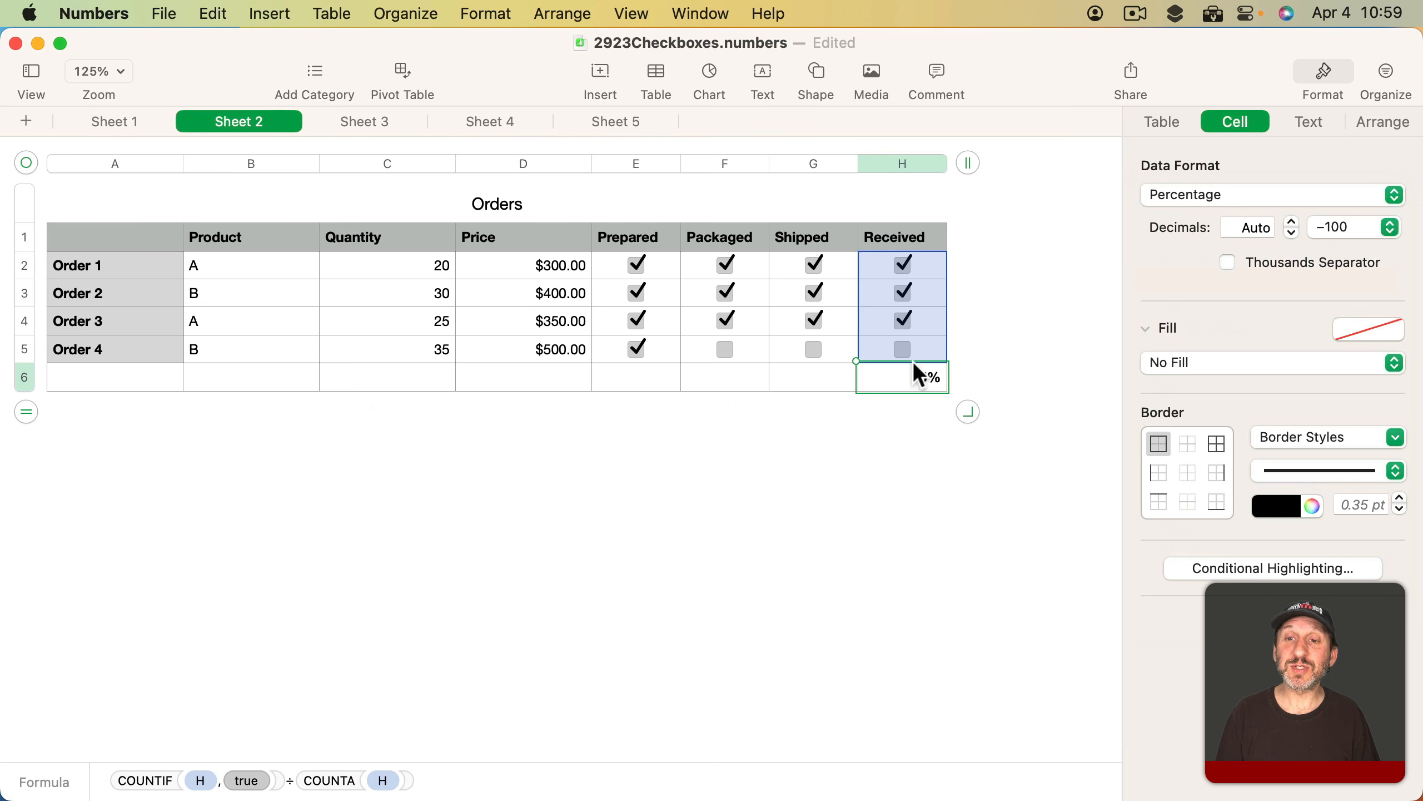
# Toggle the Received checkboxes of Orders 2, 3 and 4 to test the percentage in H6
pyautogui.click(903, 319)
pyautogui.click(903, 292)
pyautogui.click(903, 320)
pyautogui.click(904, 349)
pyautogui.click(903, 292)
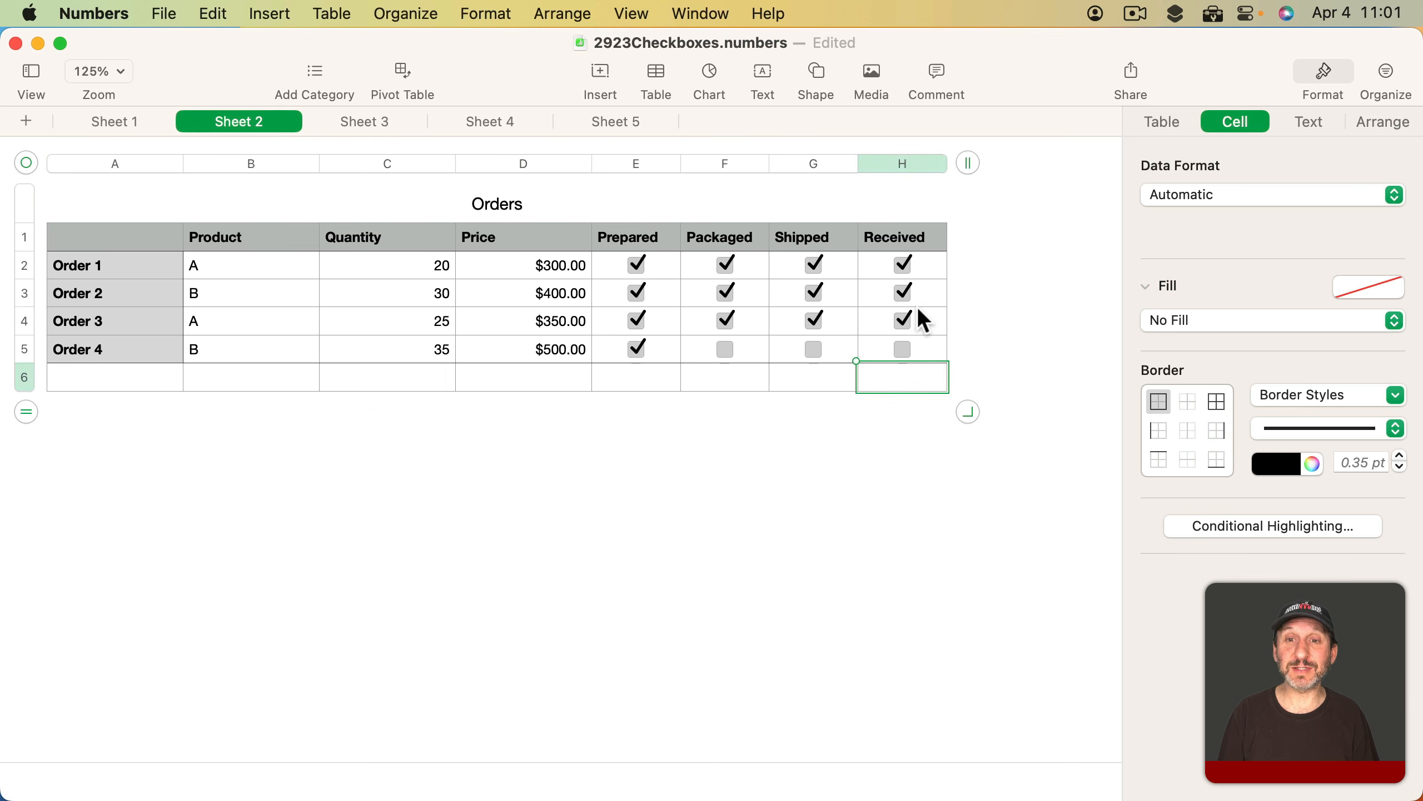
# Enter the formula SUMIF(H,true,D) in footer cell H6 to sum the prices of received orders
pyautogui.hotkey('shift', '=')
pyautogui.write('S')
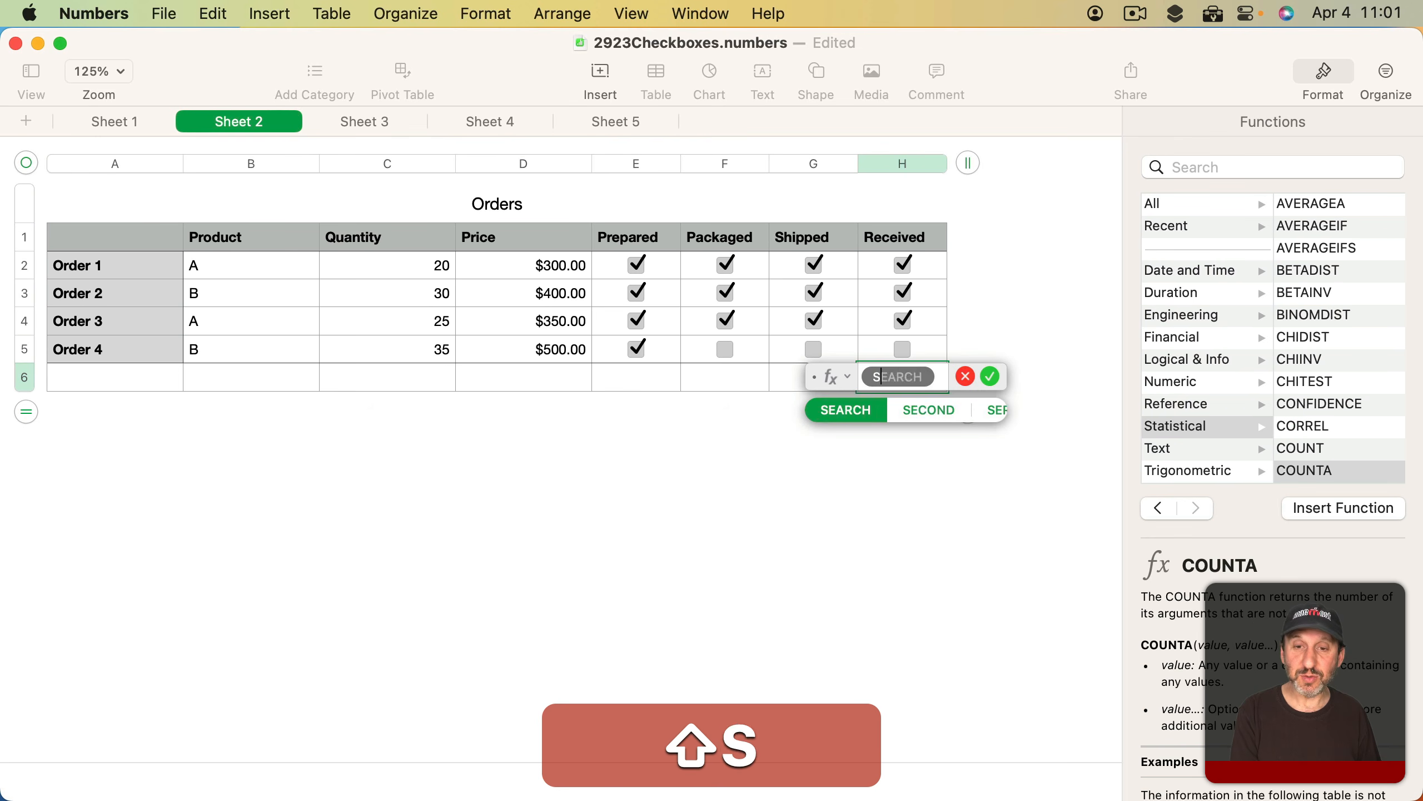
pyautogui.write('UMIF(')
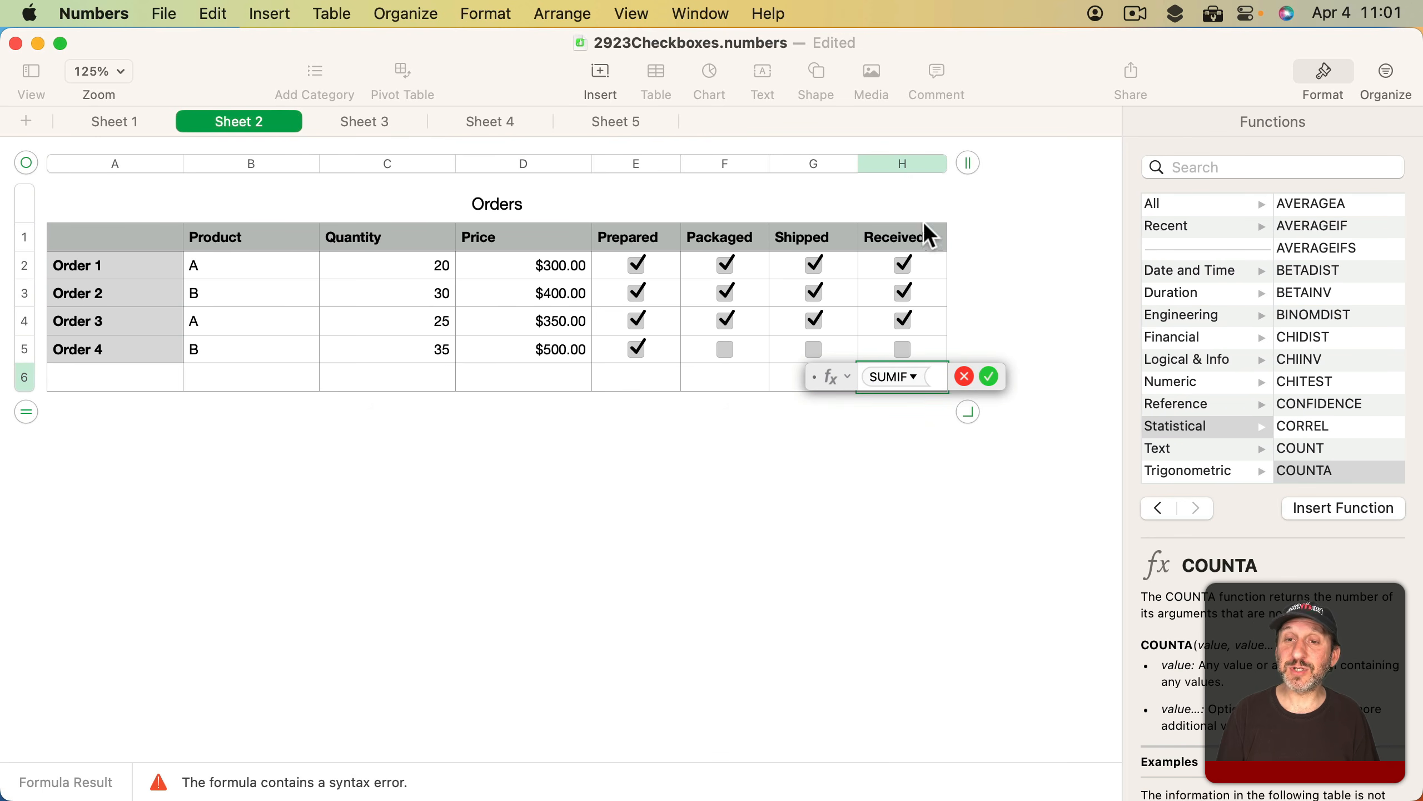
pyautogui.click(903, 164)
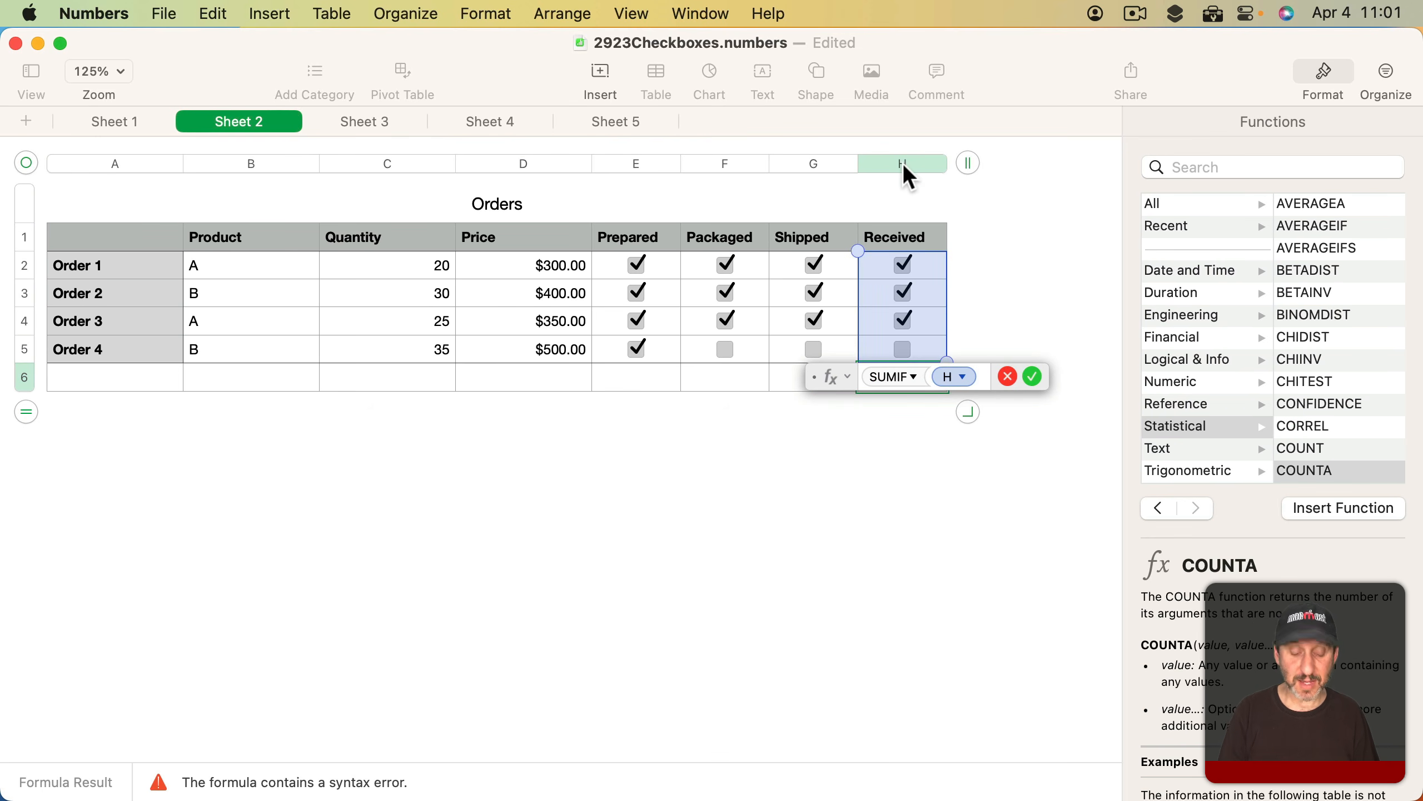
pyautogui.write(',')
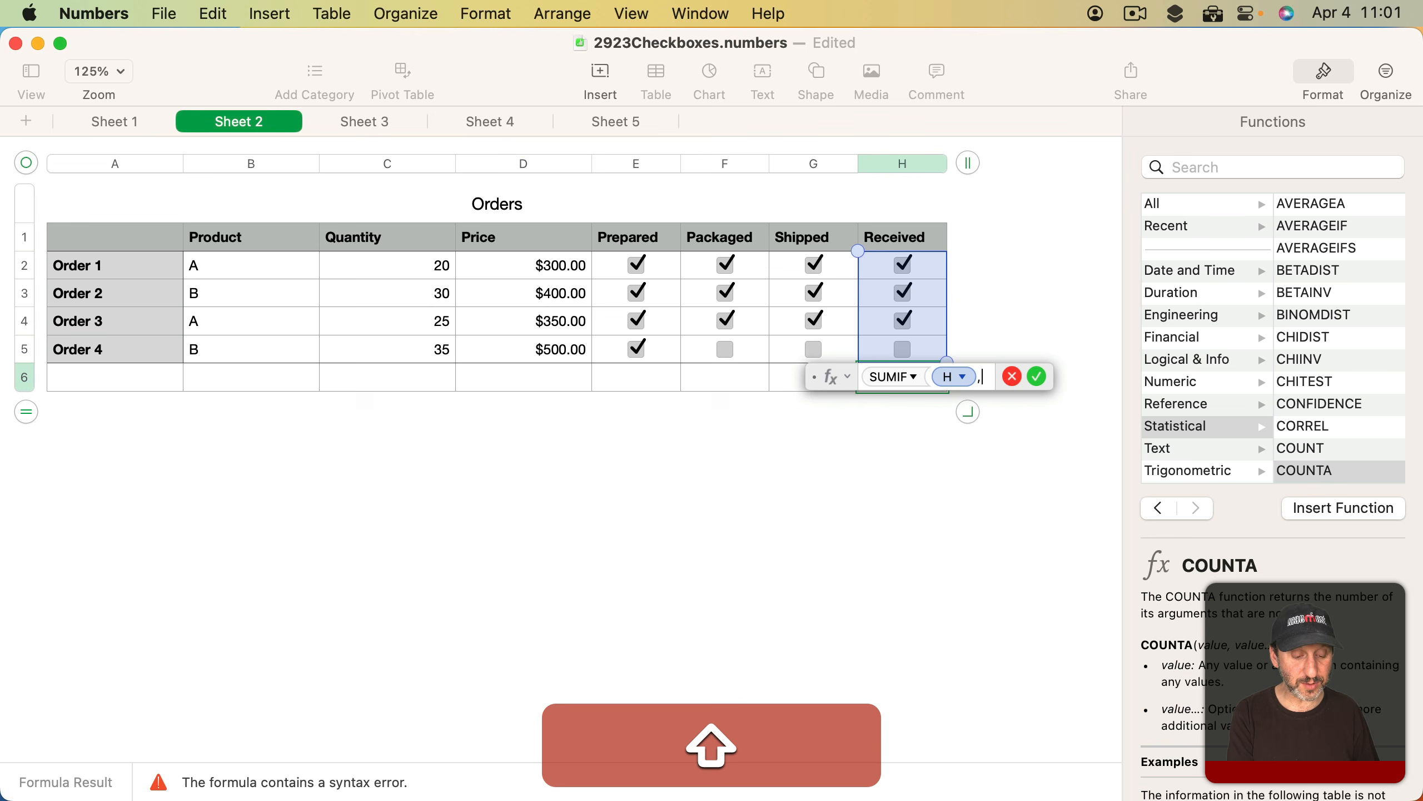
pyautogui.write('TRUE,')
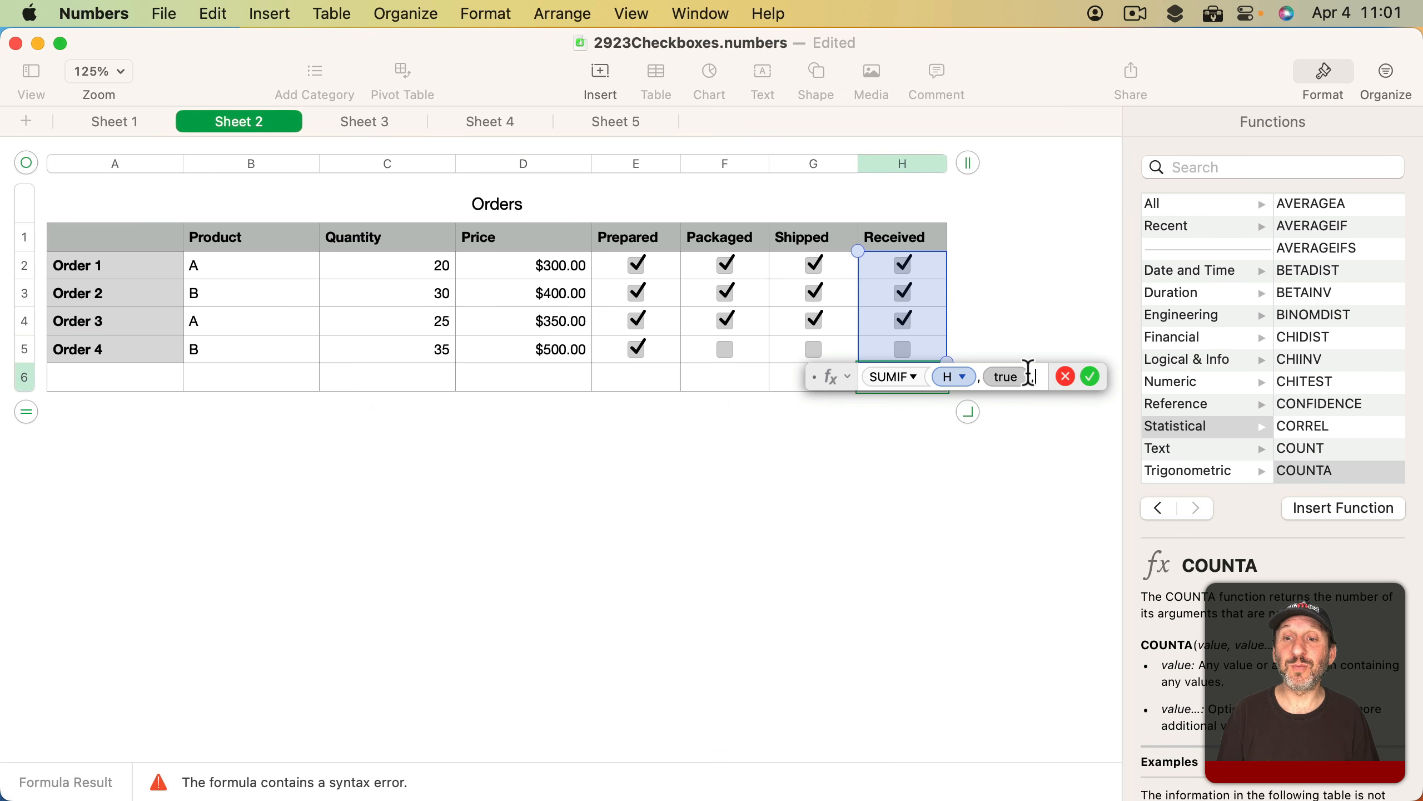
pyautogui.click(532, 163)
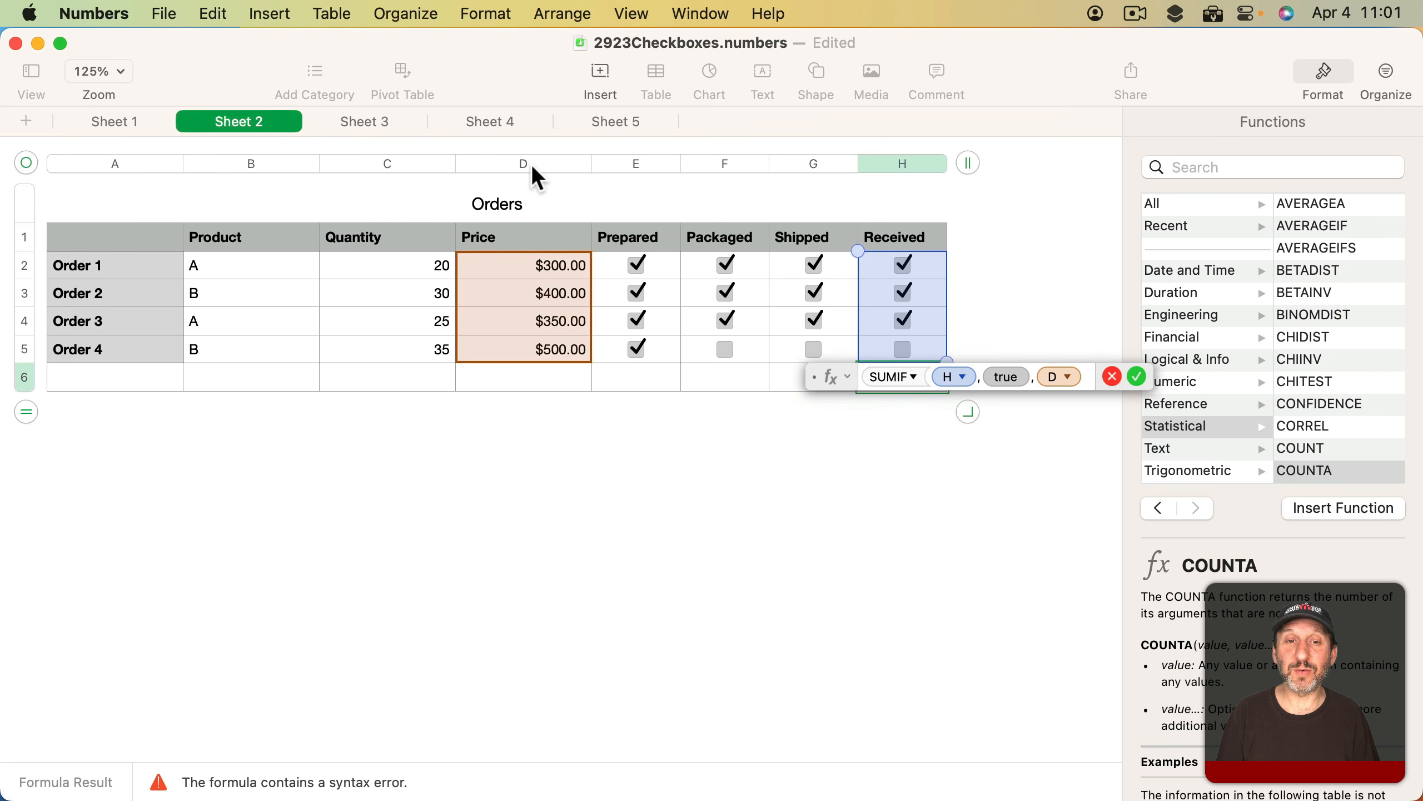
pyautogui.write(')')
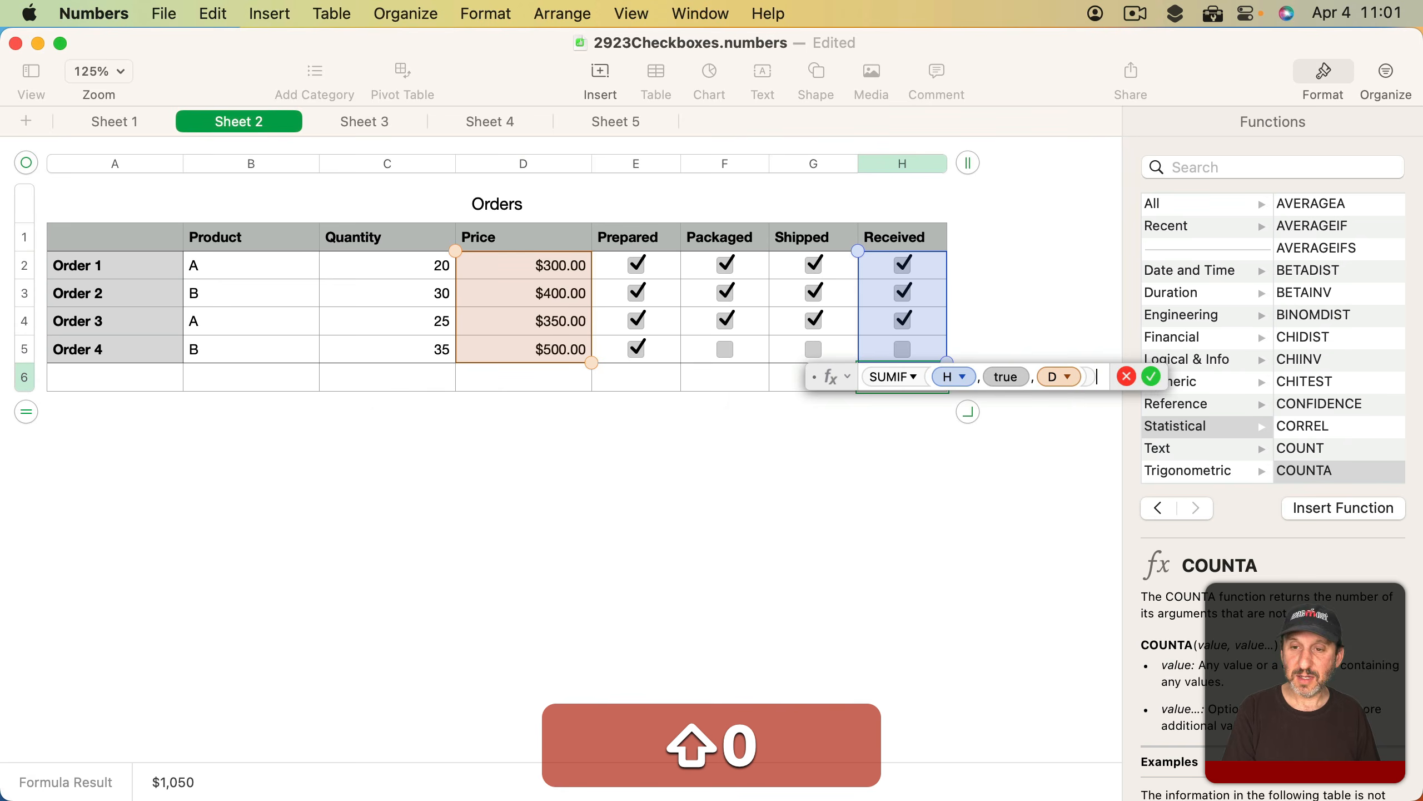
pyautogui.press('Return')
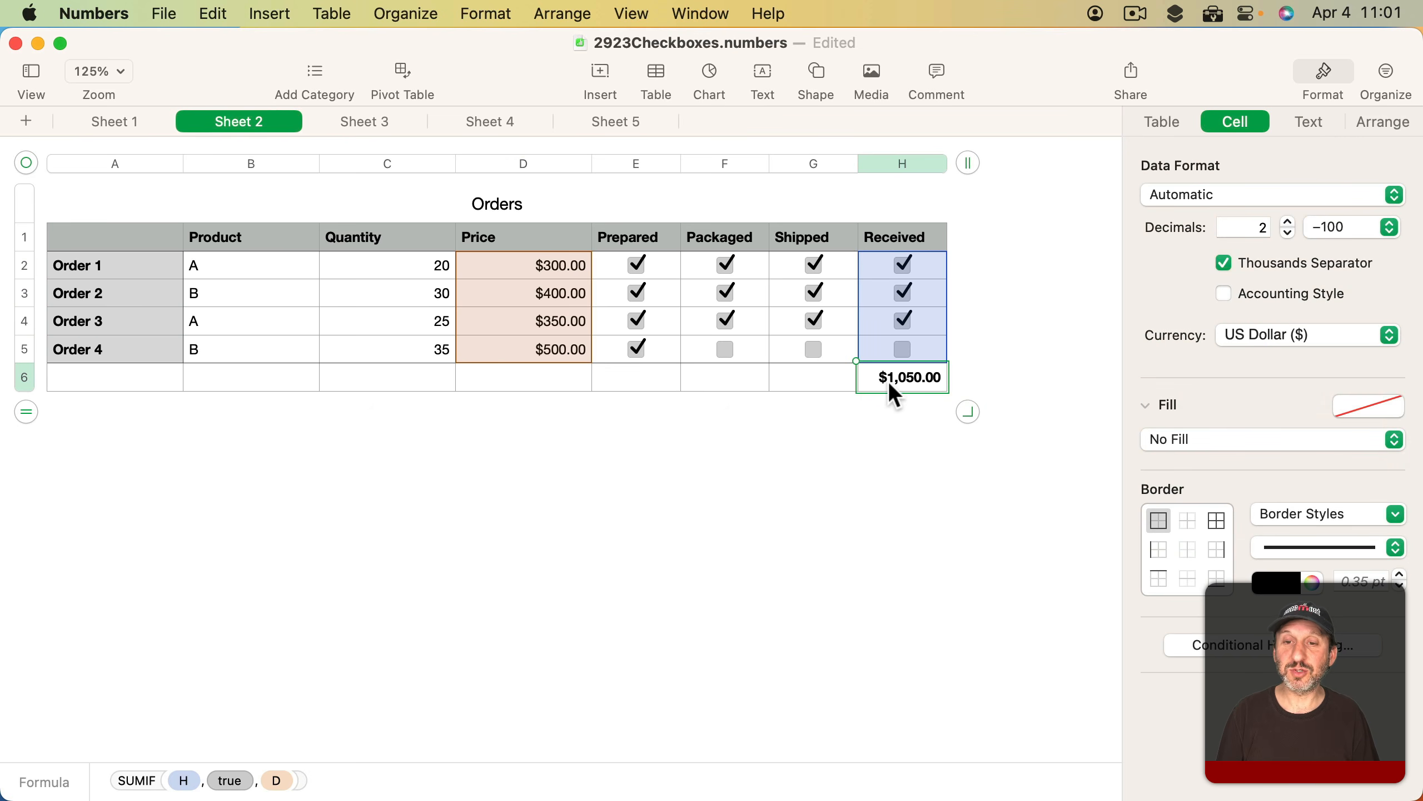
# Test the H6 sum by clearing the Received checkboxes of Orders 1 to 3 and ticking all four orders
pyautogui.click(903, 321)
pyautogui.click(903, 293)
pyautogui.click(904, 264)
pyautogui.click(903, 264)
pyautogui.click(903, 292)
pyautogui.click(903, 320)
pyautogui.click(904, 349)
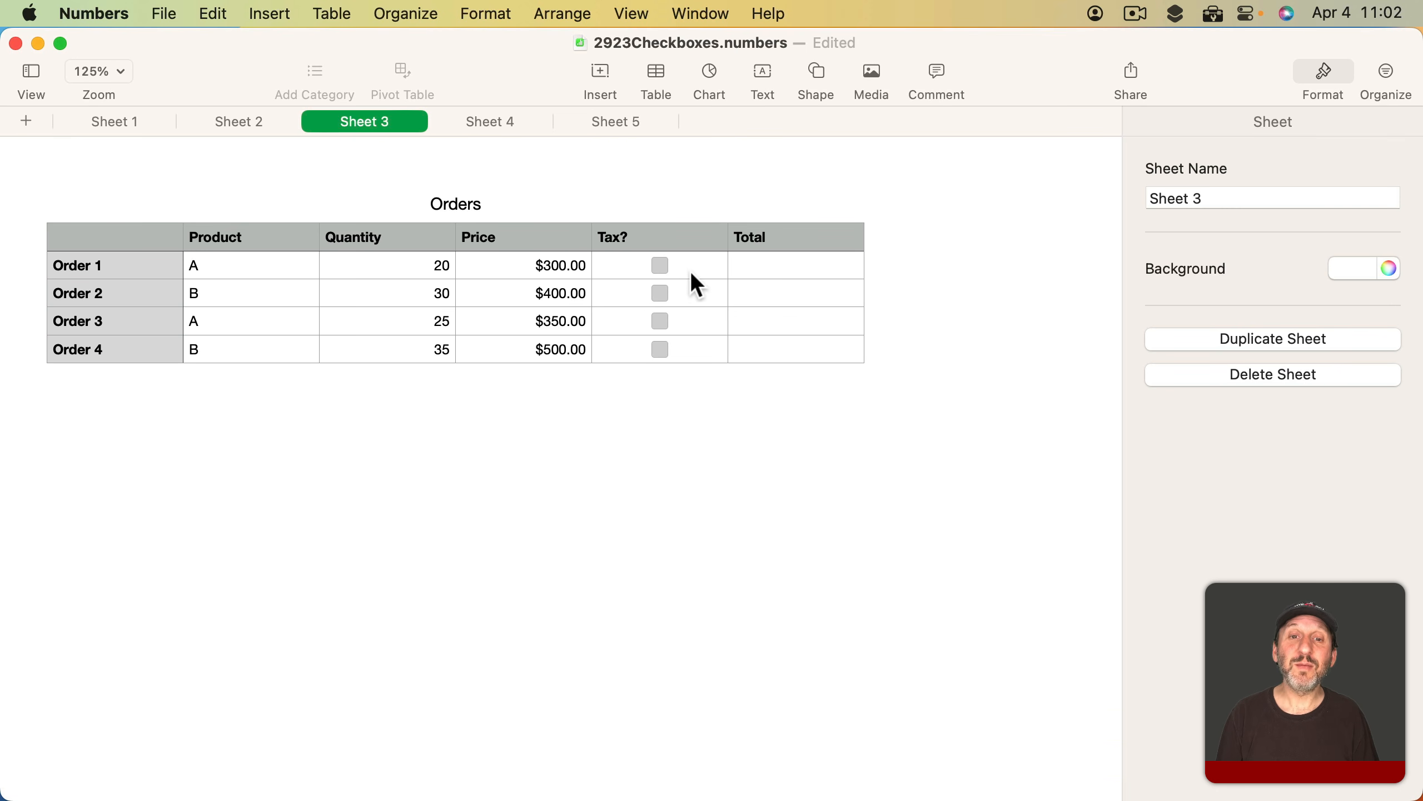
# Enter the formula D2+IF(E2,D2×0.07,0) in Order 1's Total cell F2 and tick that order's Tax? checkbox
pyautogui.click(772, 266)
pyautogui.write('=')
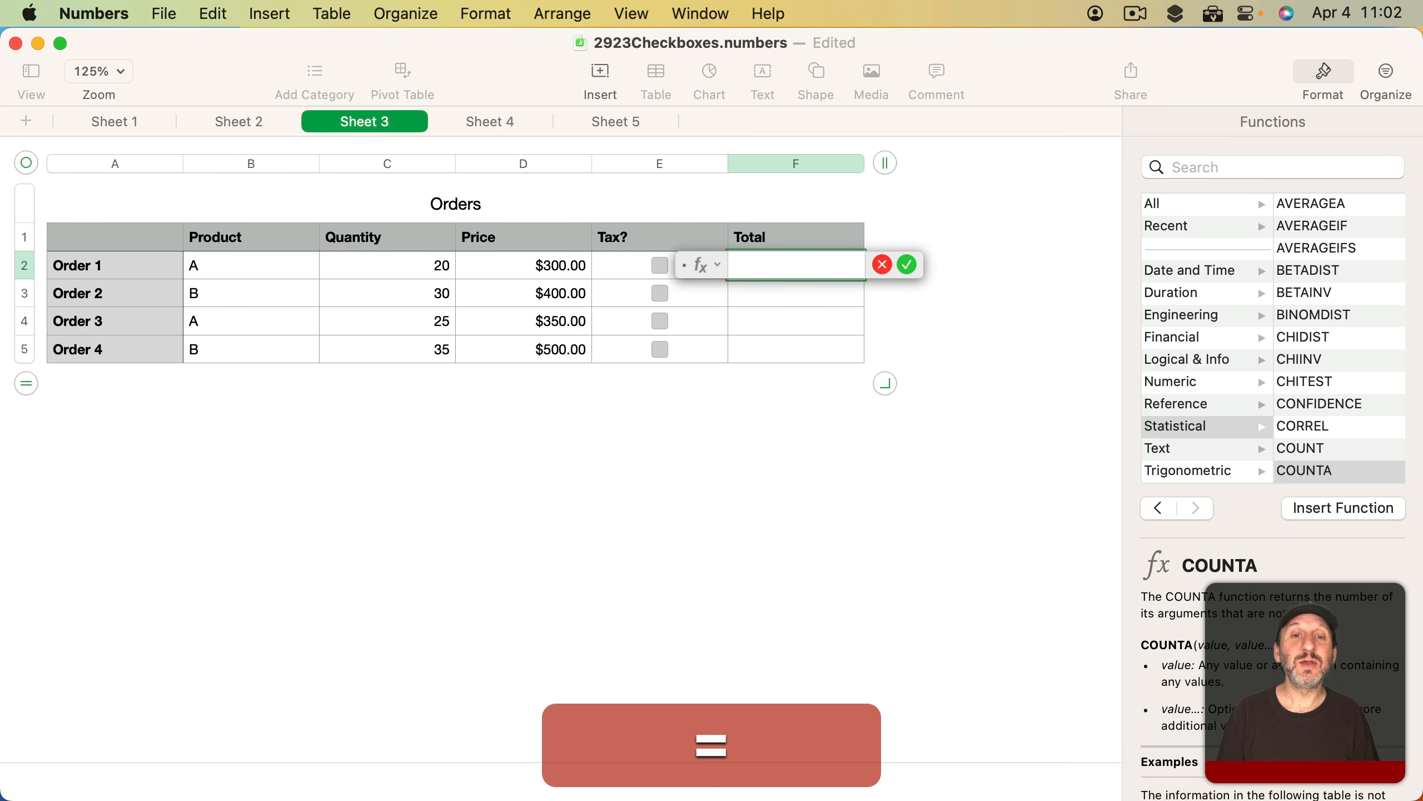
pyautogui.click(507, 265)
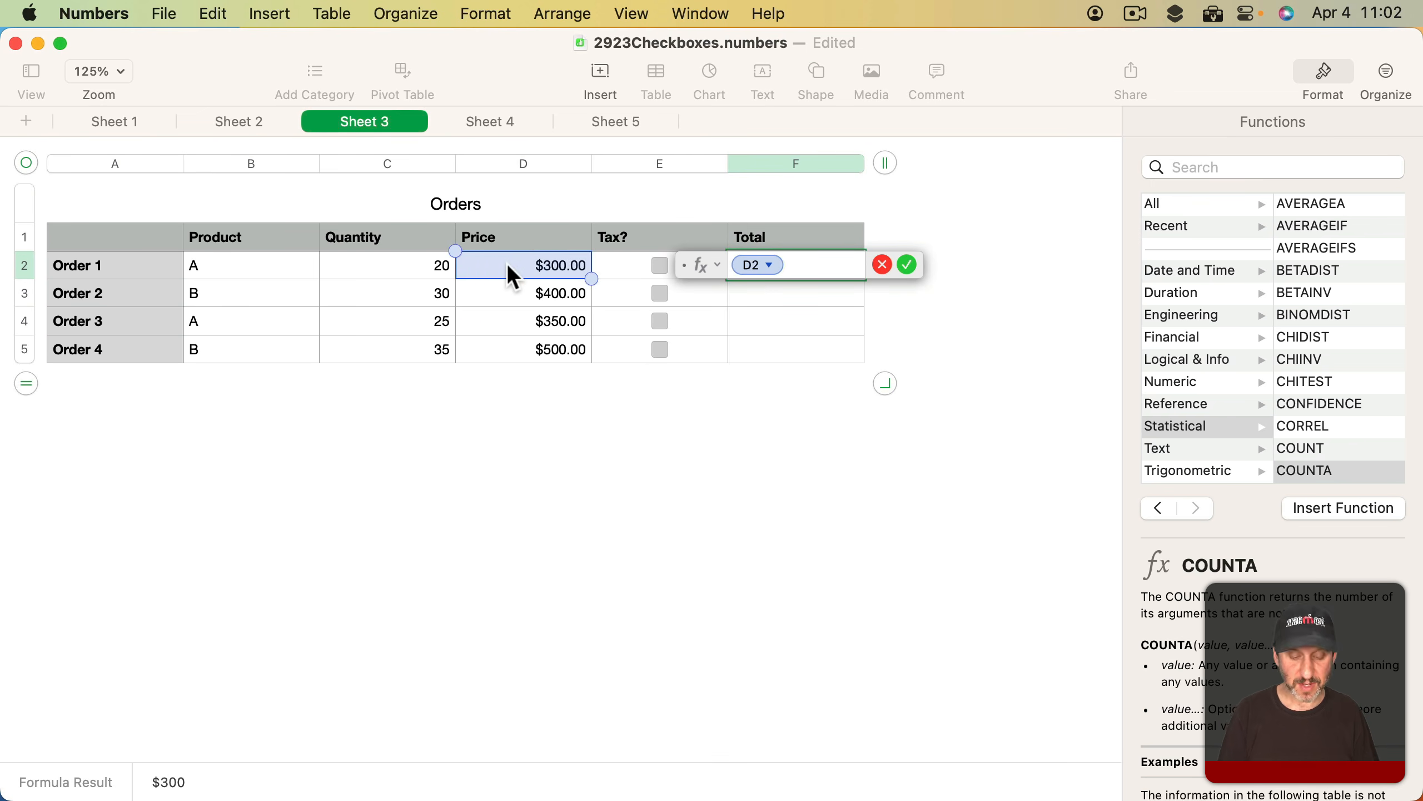
pyautogui.write('+IF(')
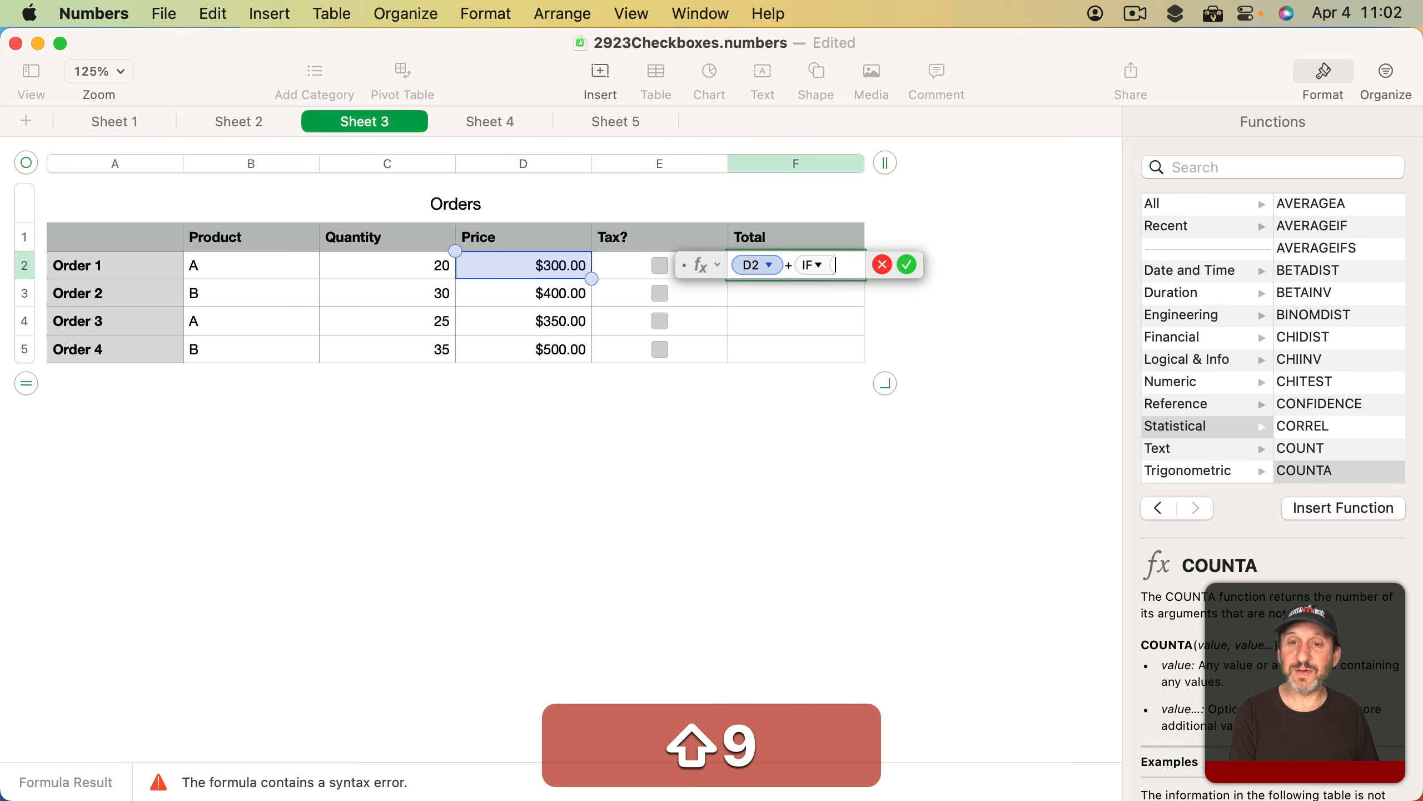
pyautogui.click(625, 261)
pyautogui.write(',')
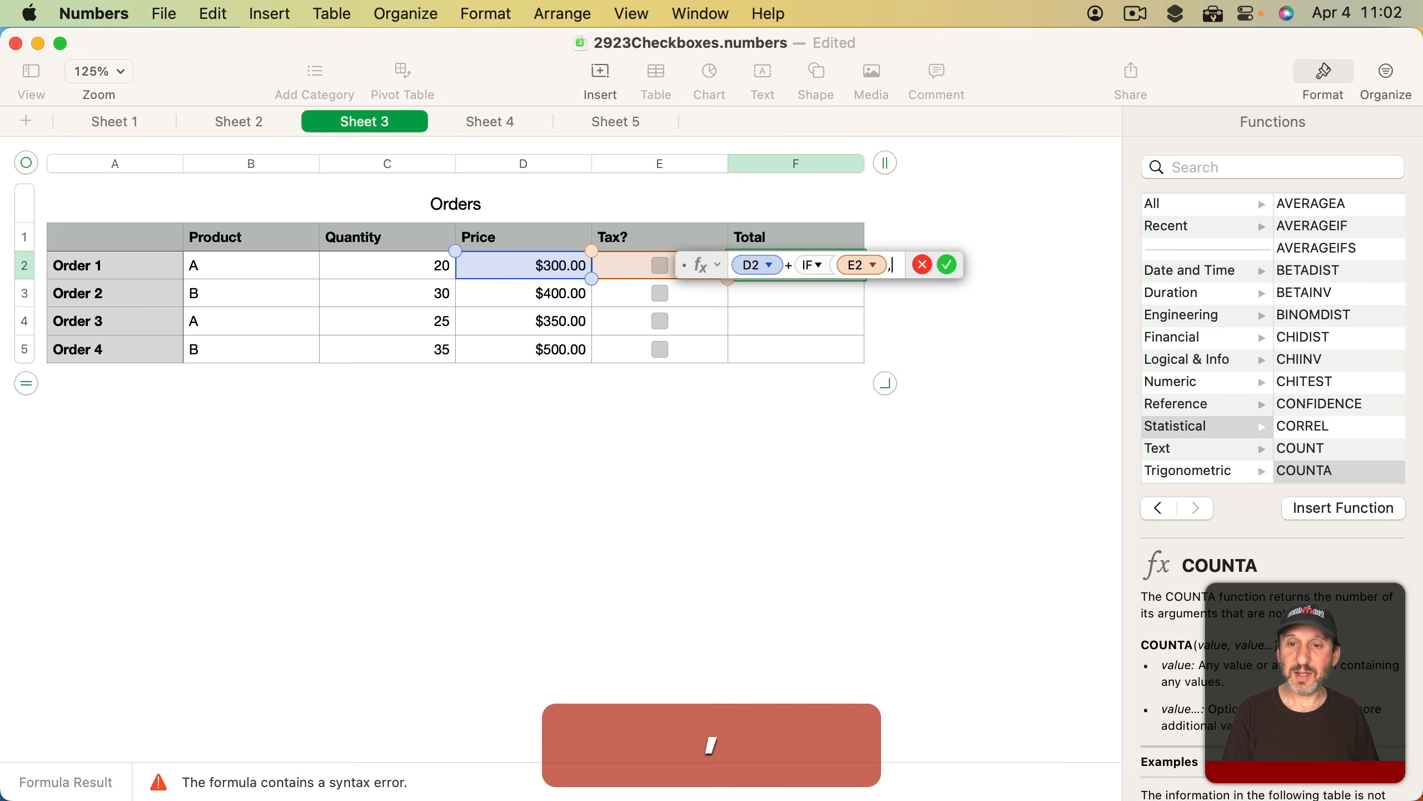
pyautogui.click(505, 273)
pyautogui.write('*')
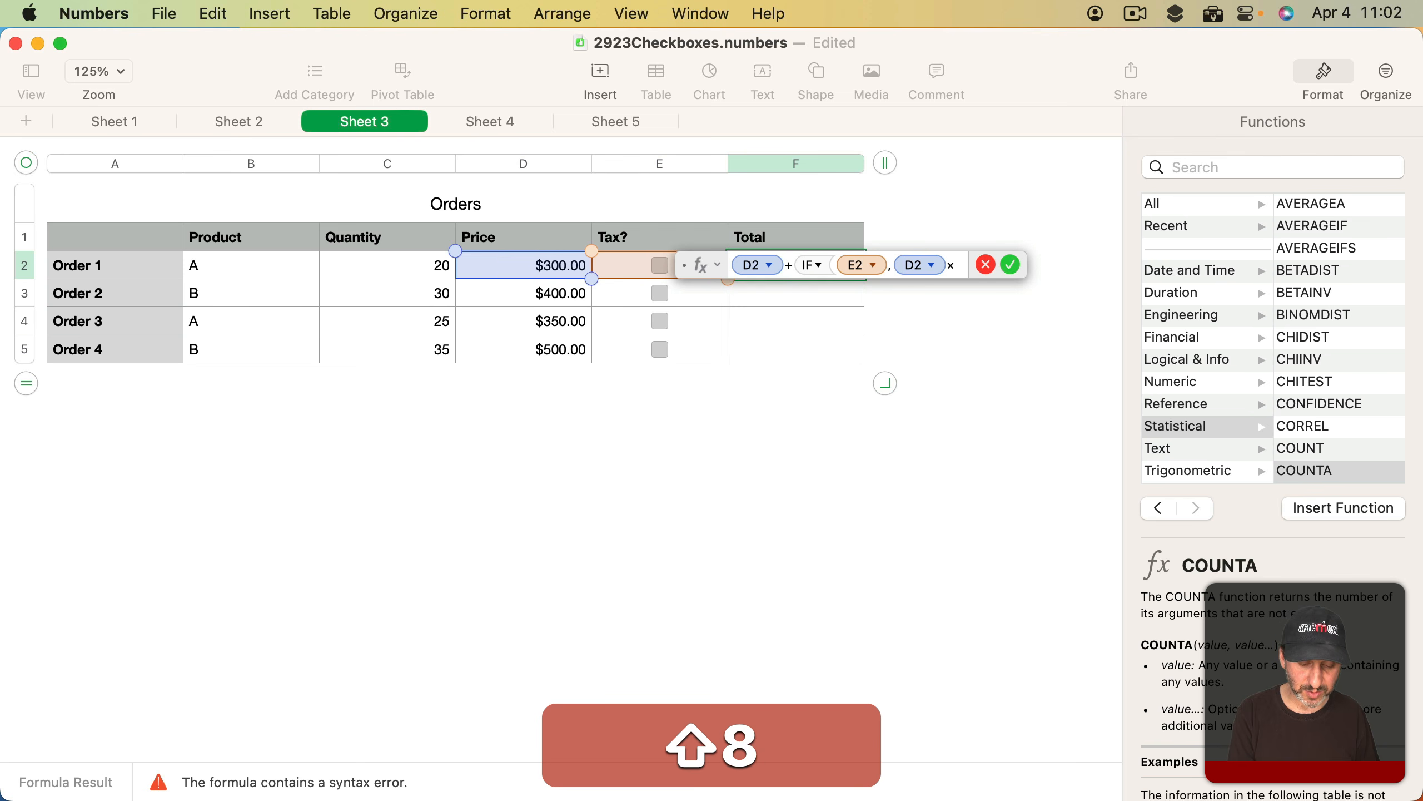
pyautogui.write('0.07)')
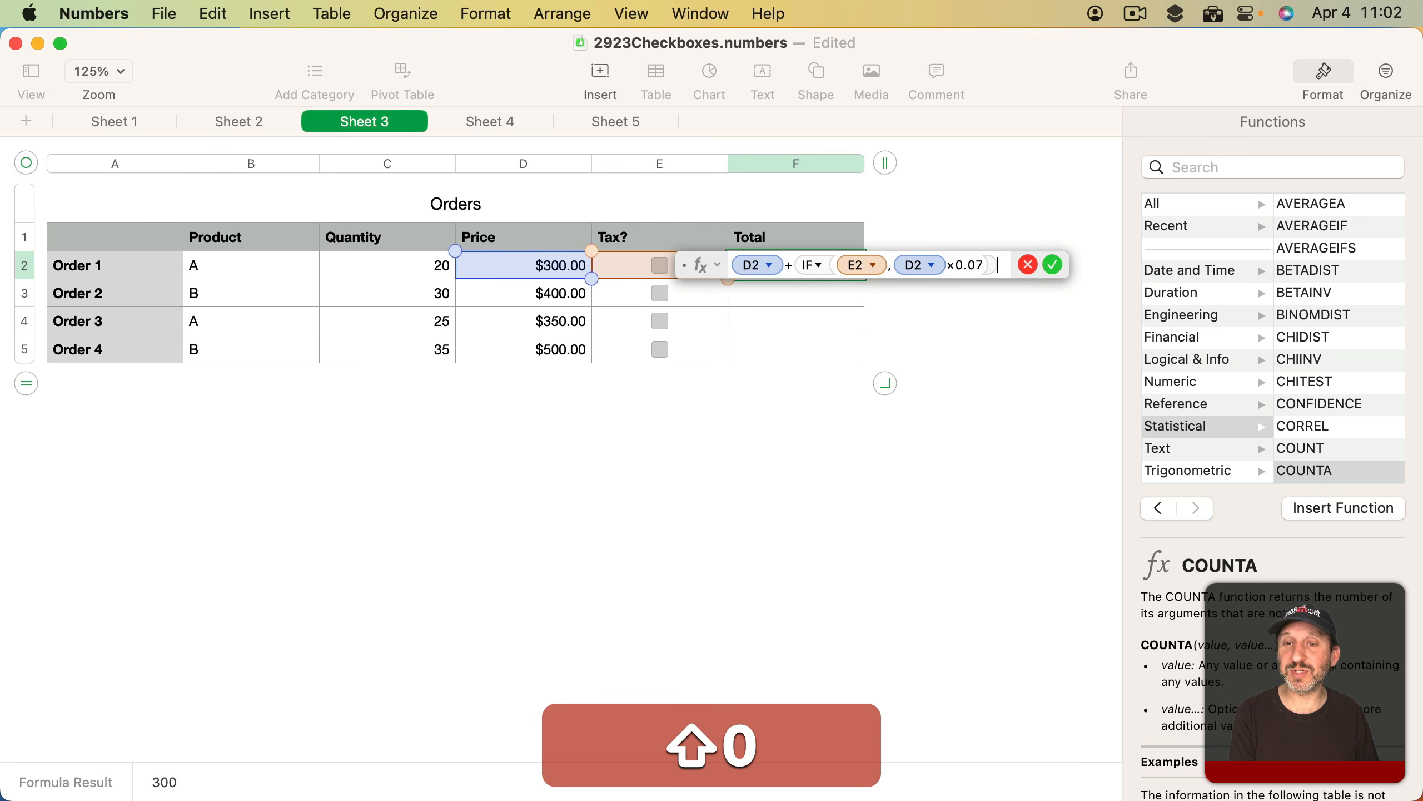
pyautogui.write(',0)')
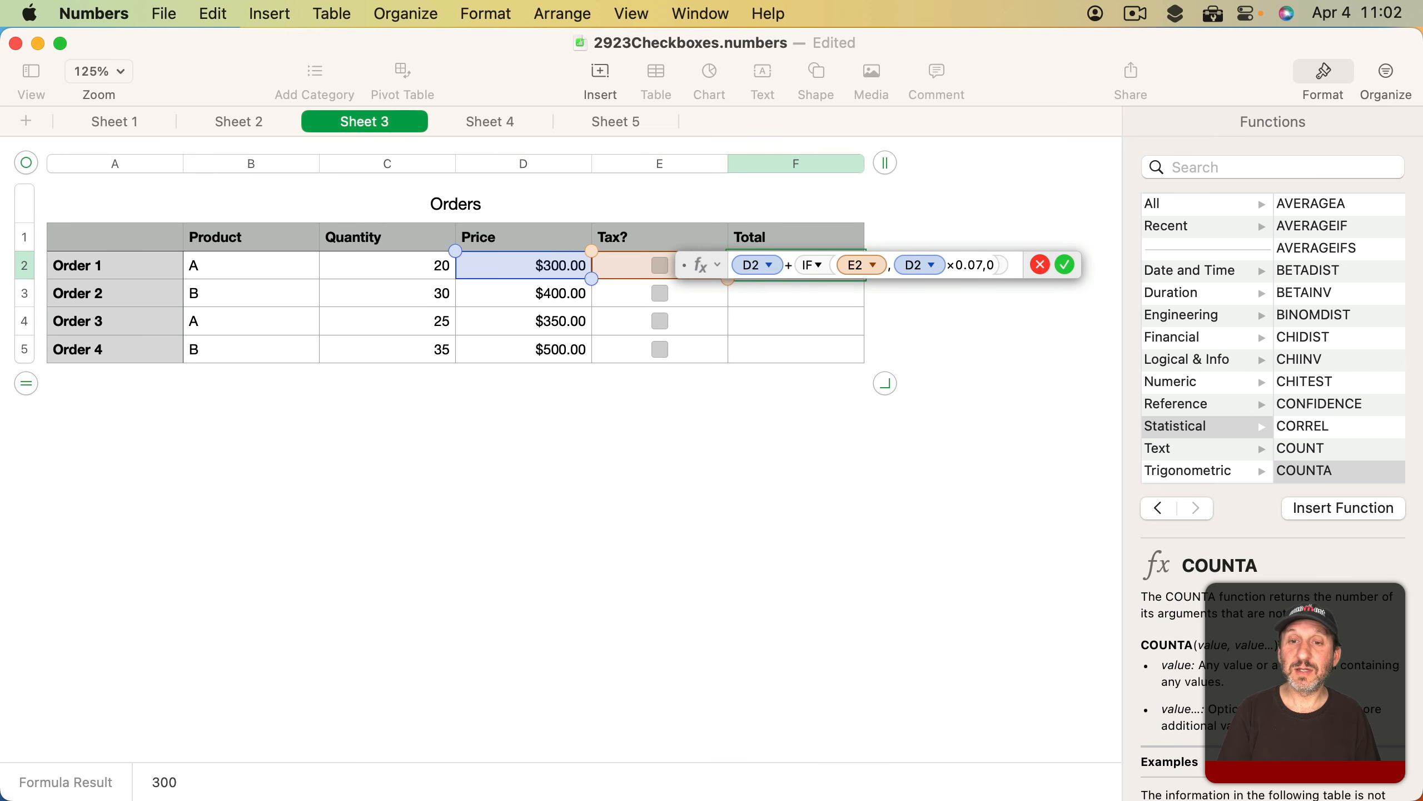
pyautogui.press('Return')
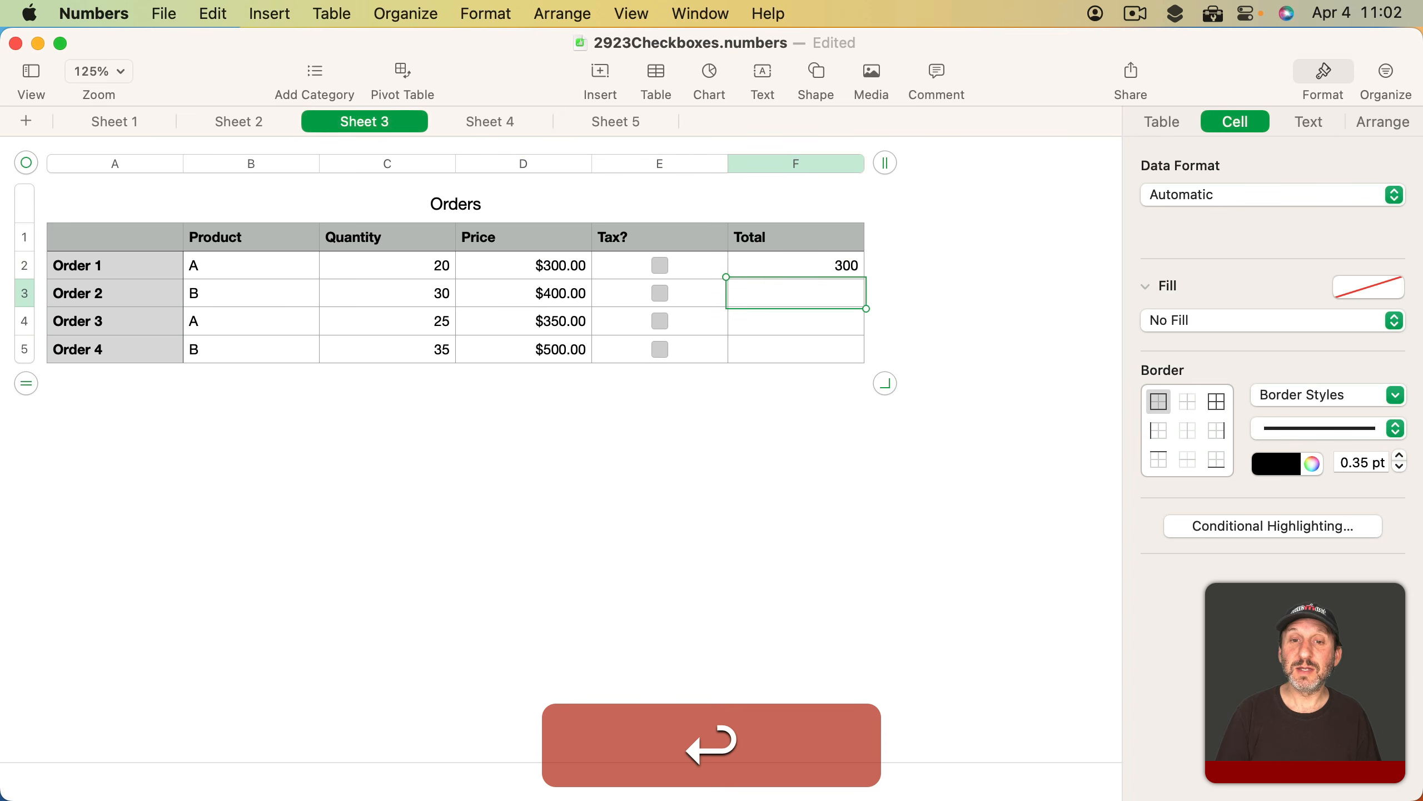
pyautogui.click(661, 264)
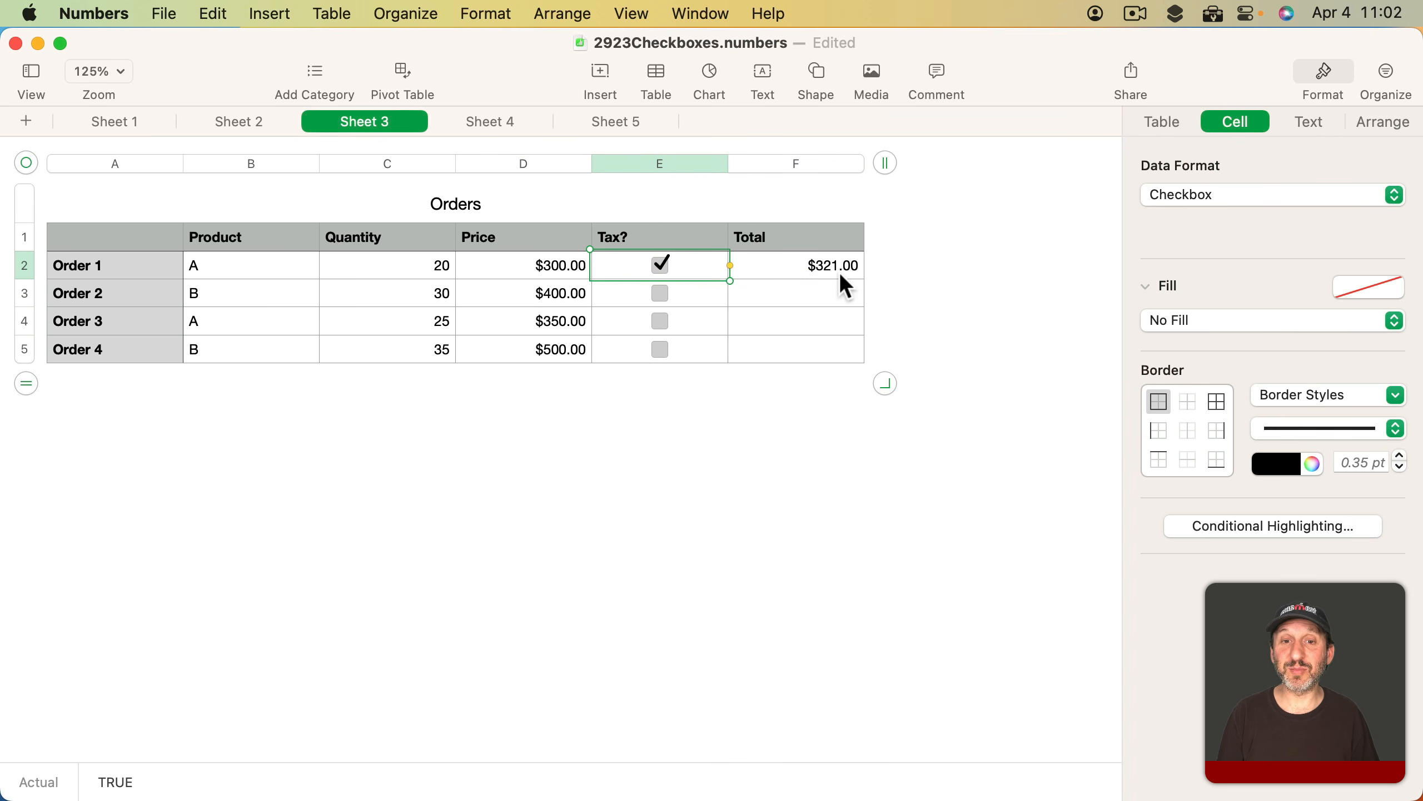
# Copy the Total formula from F2 into cells F3 through F5
pyautogui.click(812, 271)
pyautogui.press('super+c')
pyautogui.press('shift+super+c')
pyautogui.keyDown('shift'); pyautogui.click(798, 348); pyautogui.keyUp('shift')
pyautogui.press('shift+super+v')
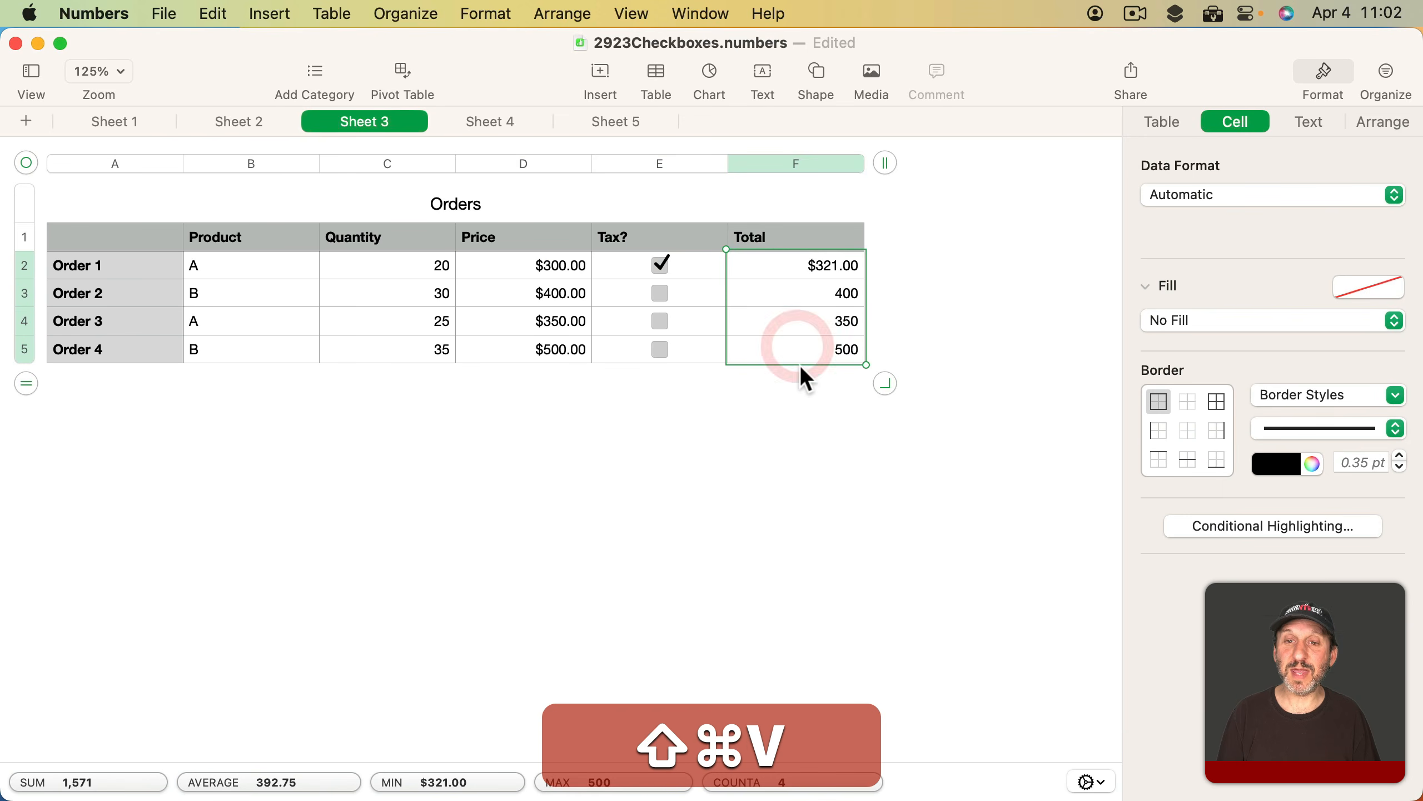
# Tick the Tax? checkboxes of Orders 2, 3 and 4 to add tax to their totals
pyautogui.click(655, 318)
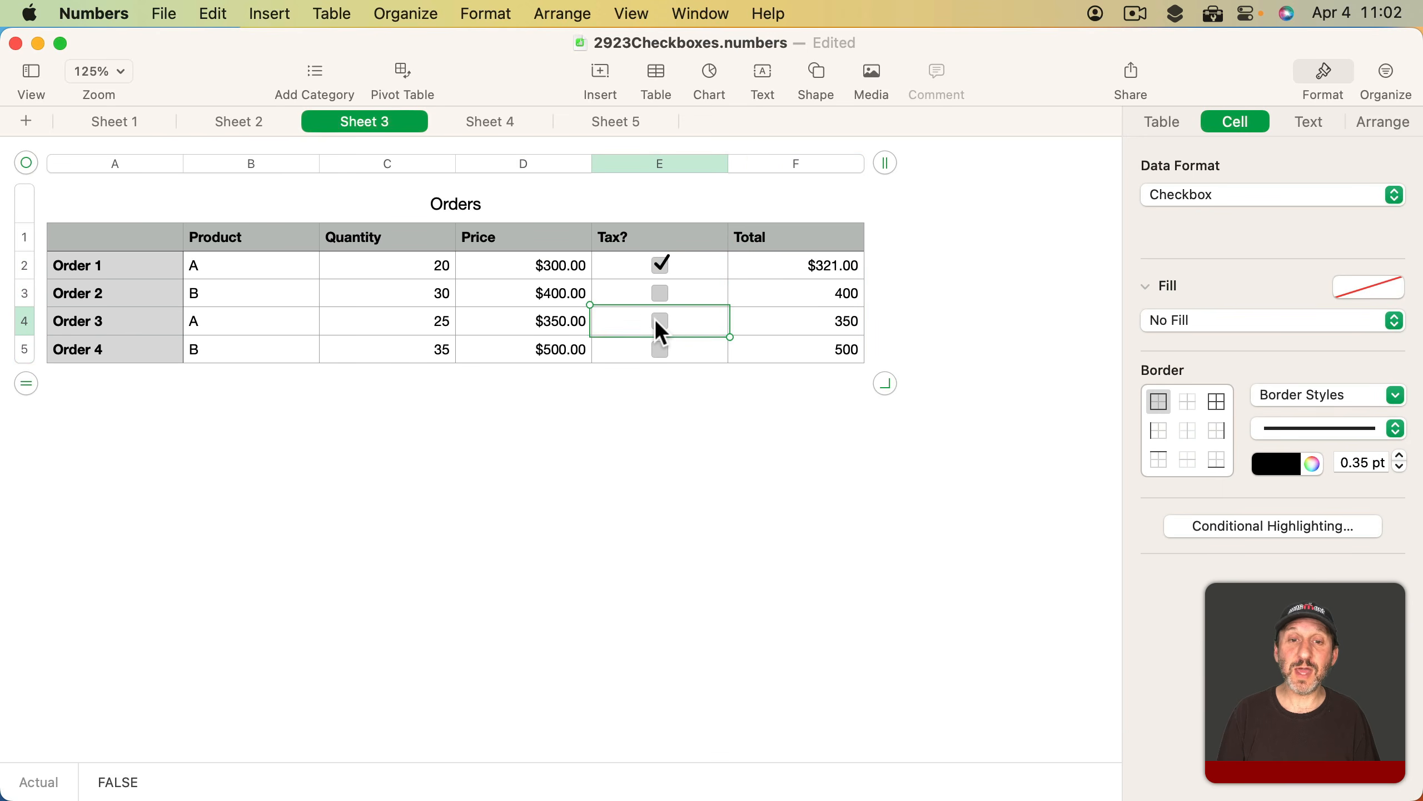
pyautogui.click(658, 292)
pyautogui.press('super+z')
pyautogui.click(661, 321)
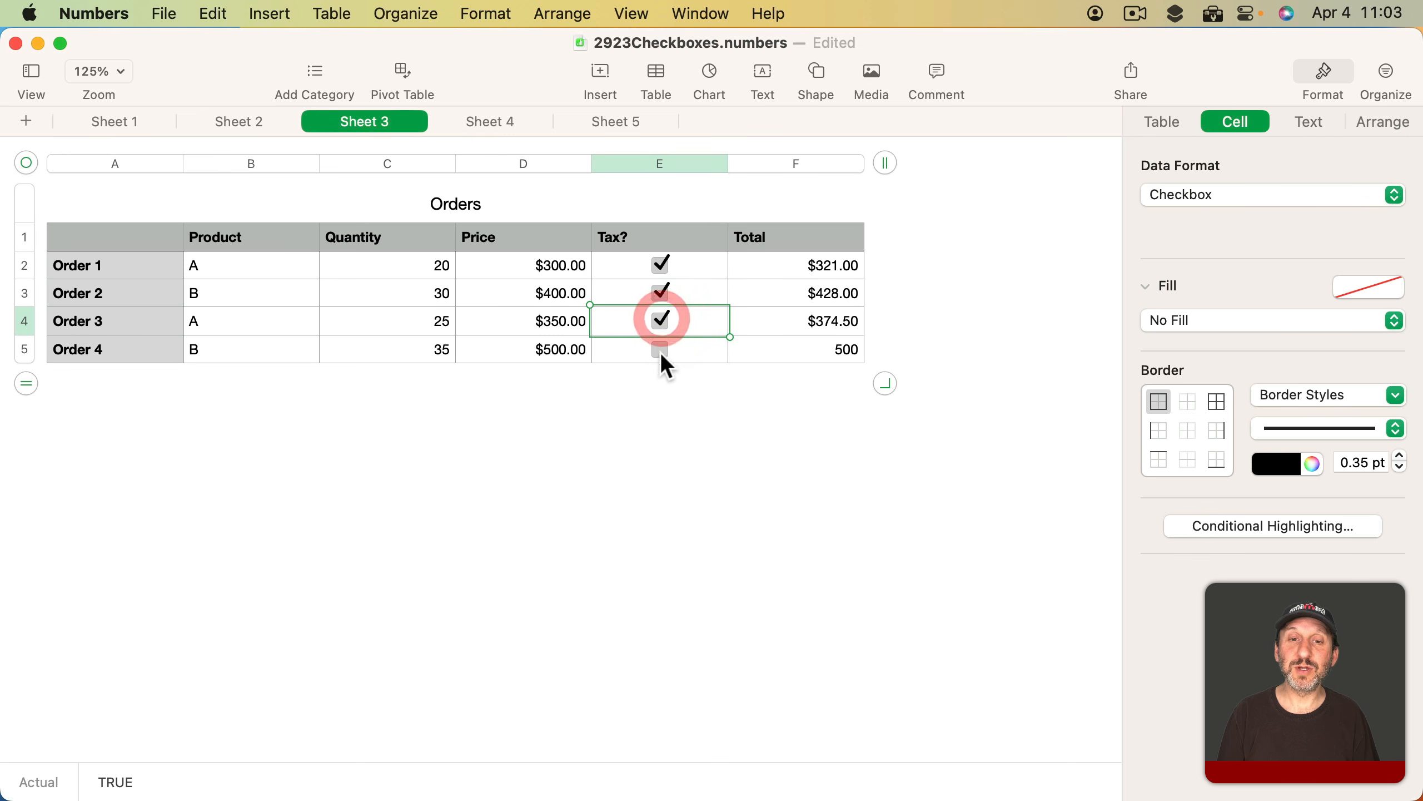
pyautogui.click(661, 349)
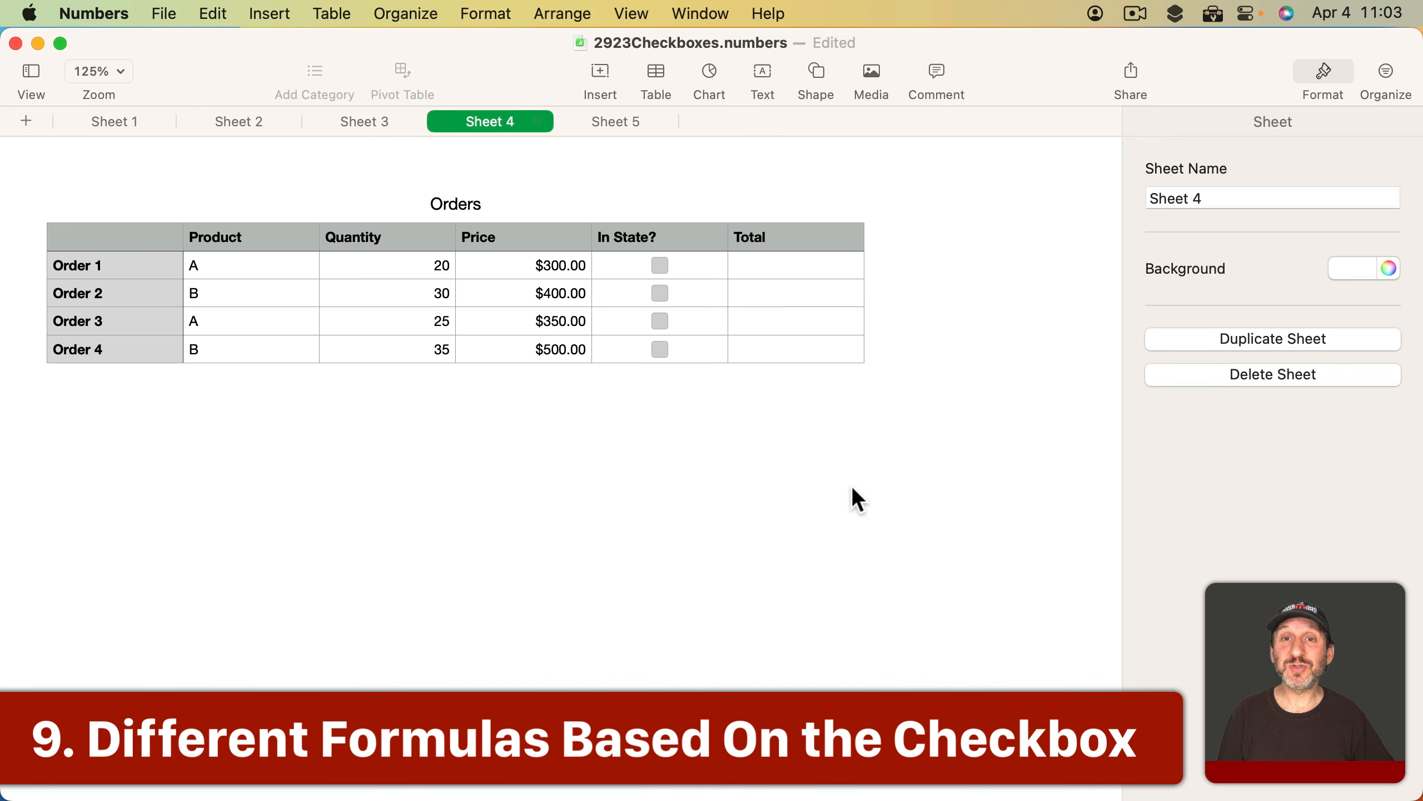
# Enter the formula IF(E2,D2+D2×0.07,D2+D2×0.03) in Order 1's Total cell F2 on Sheet 4
pyautogui.click(780, 265)
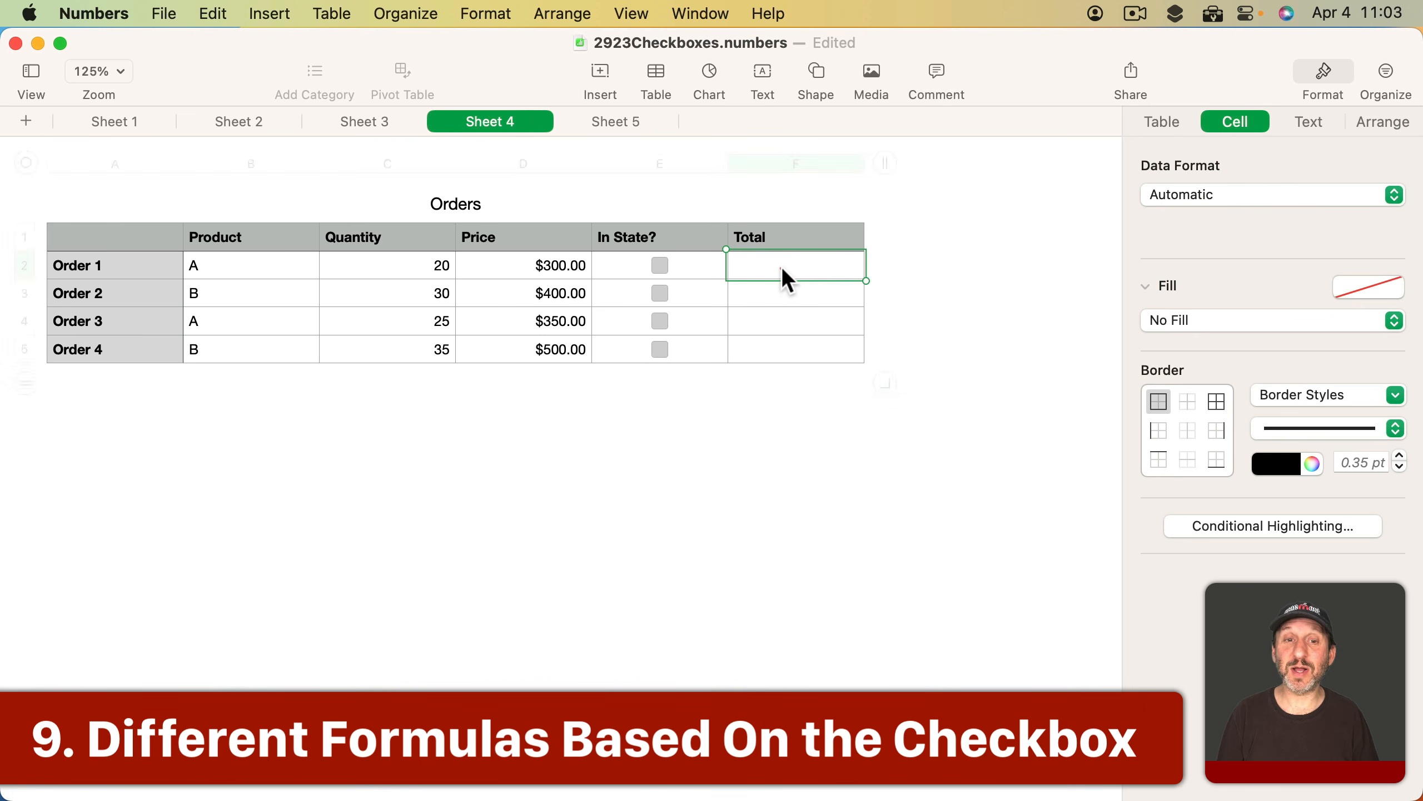
pyautogui.write('=if(')
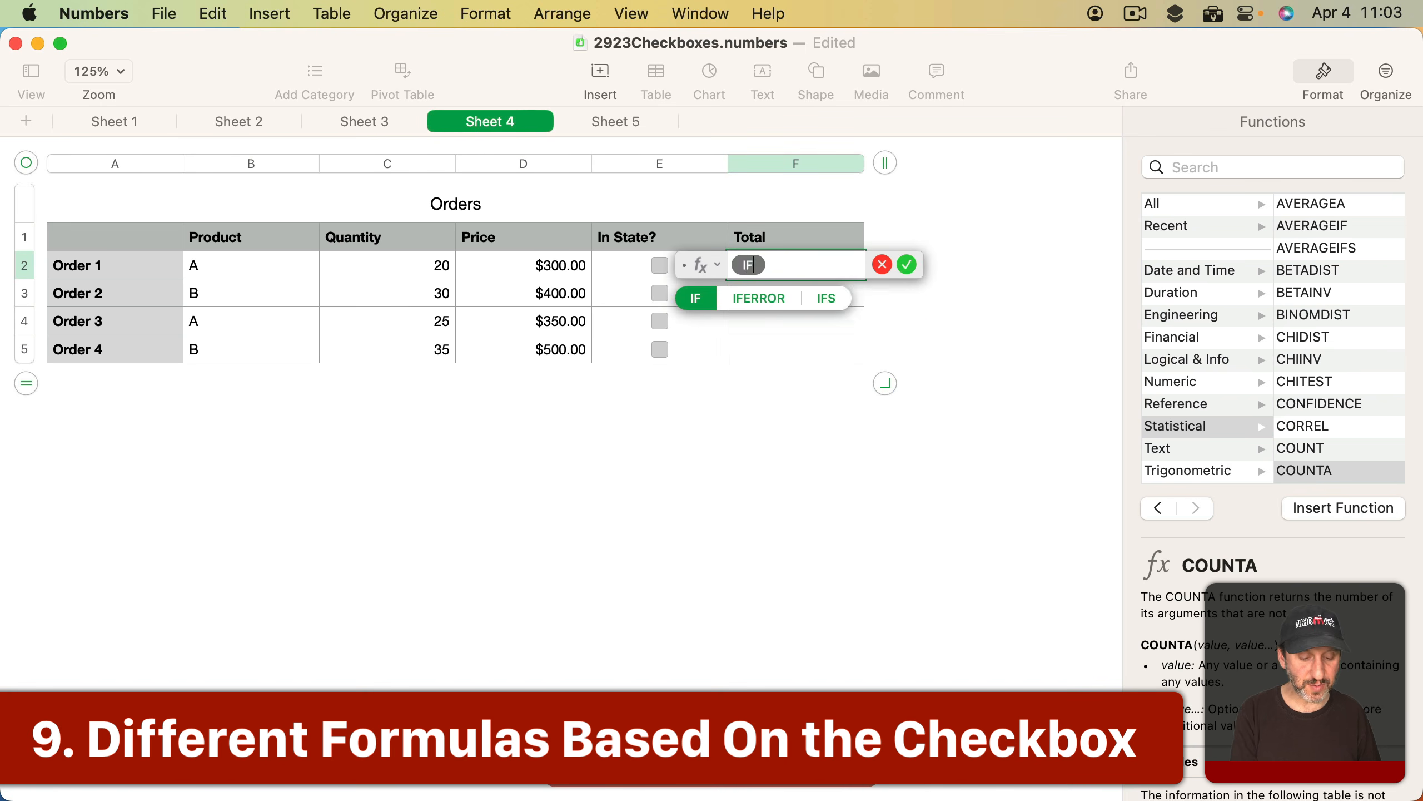
pyautogui.click(614, 269)
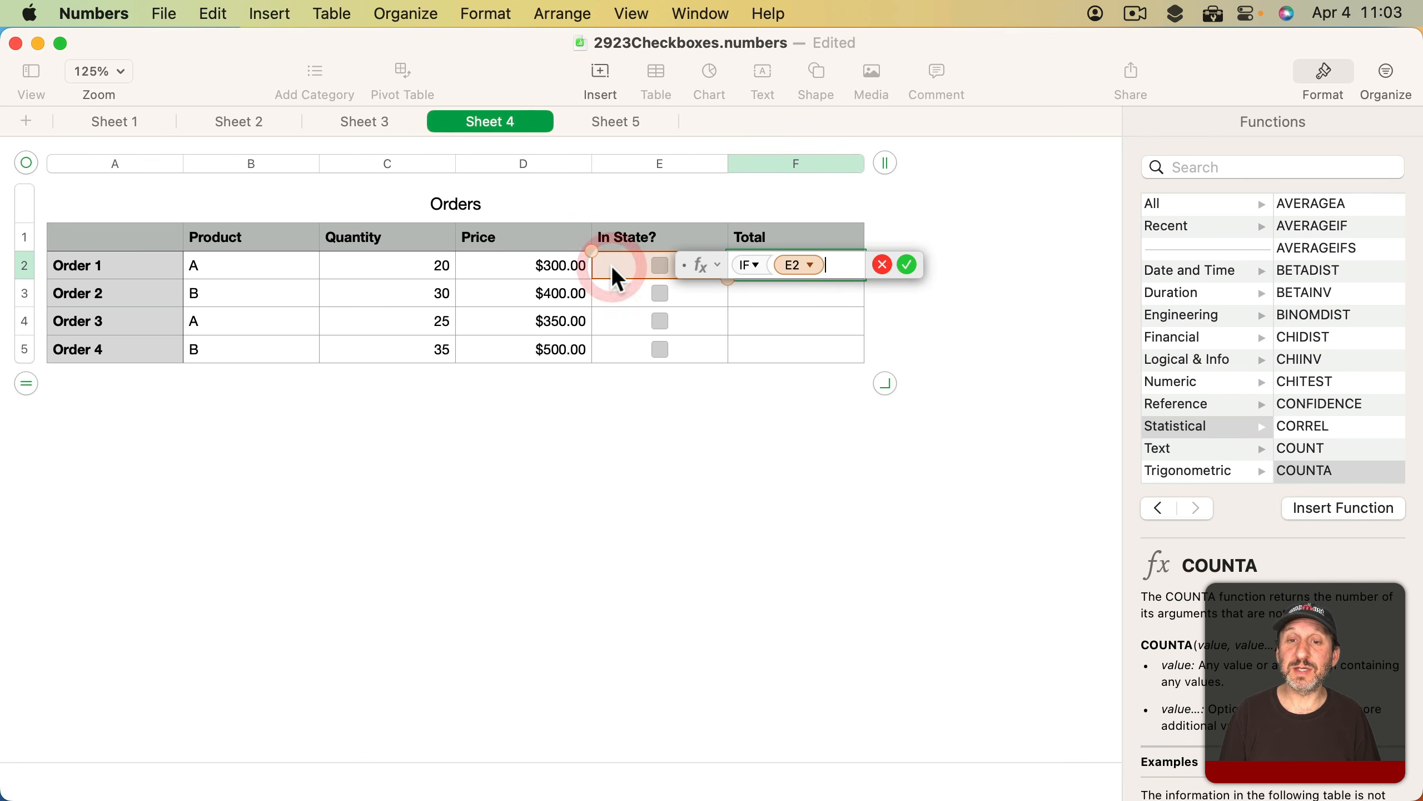
pyautogui.write(',')
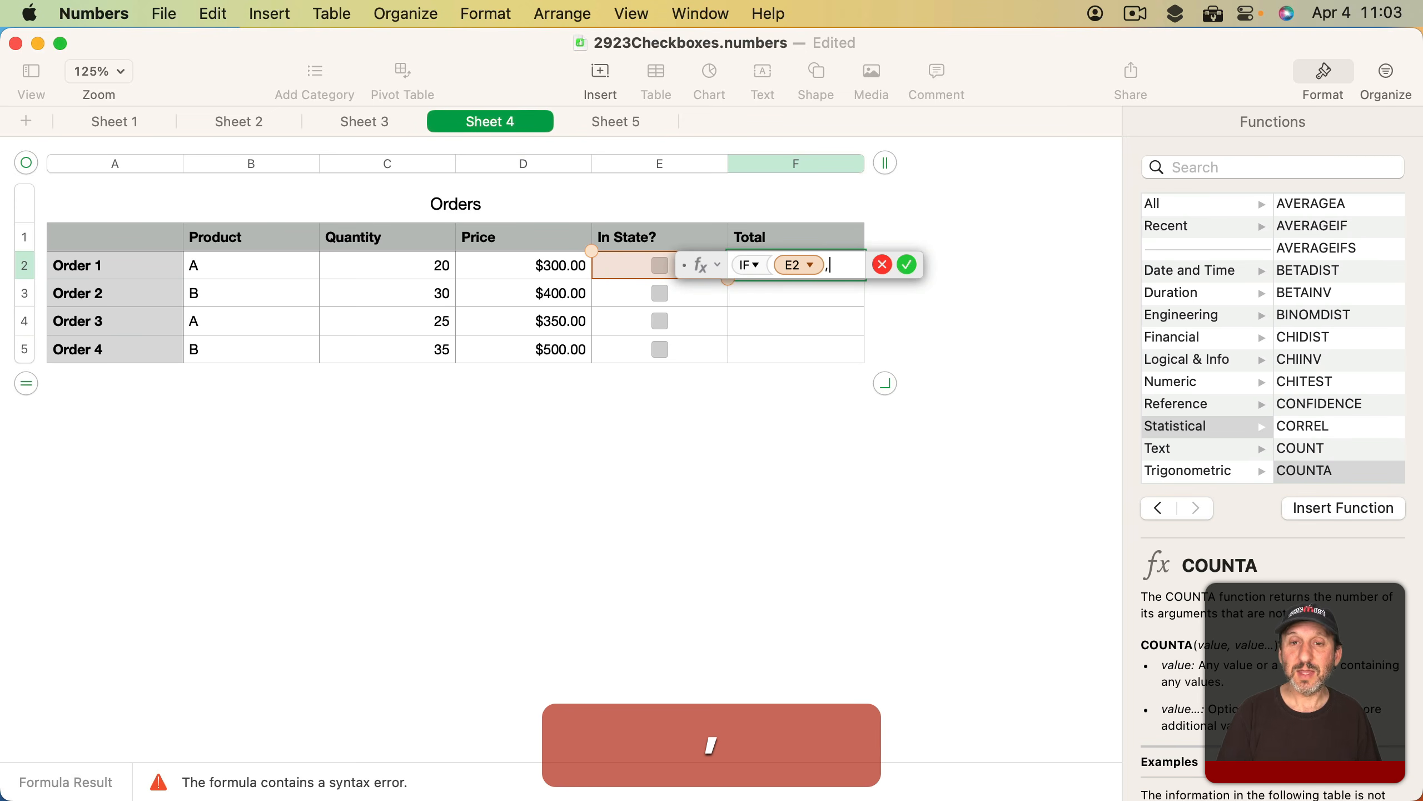
pyautogui.click(514, 264)
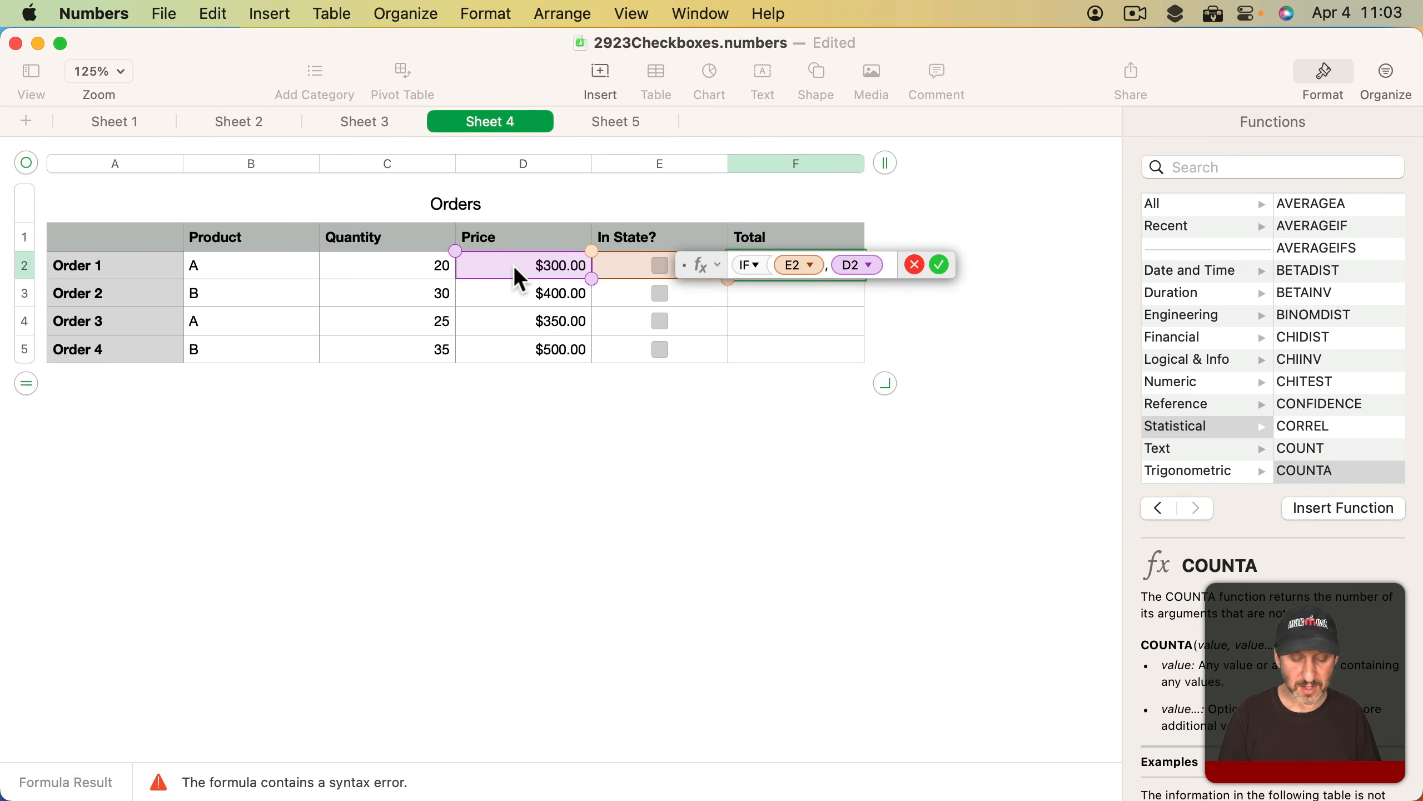
pyautogui.write('+')
pyautogui.click(510, 274)
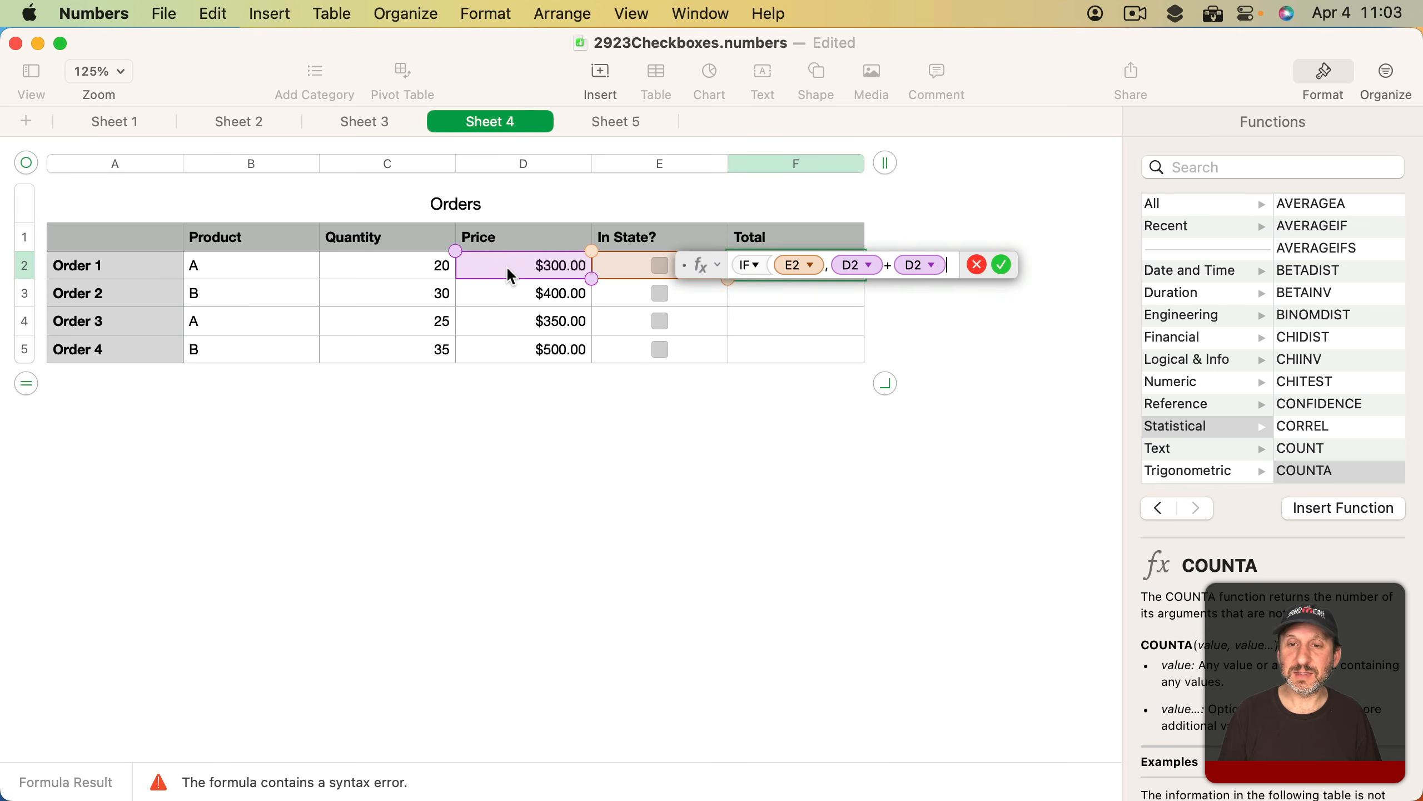
pyautogui.write('*')
pyautogui.write('0.07')
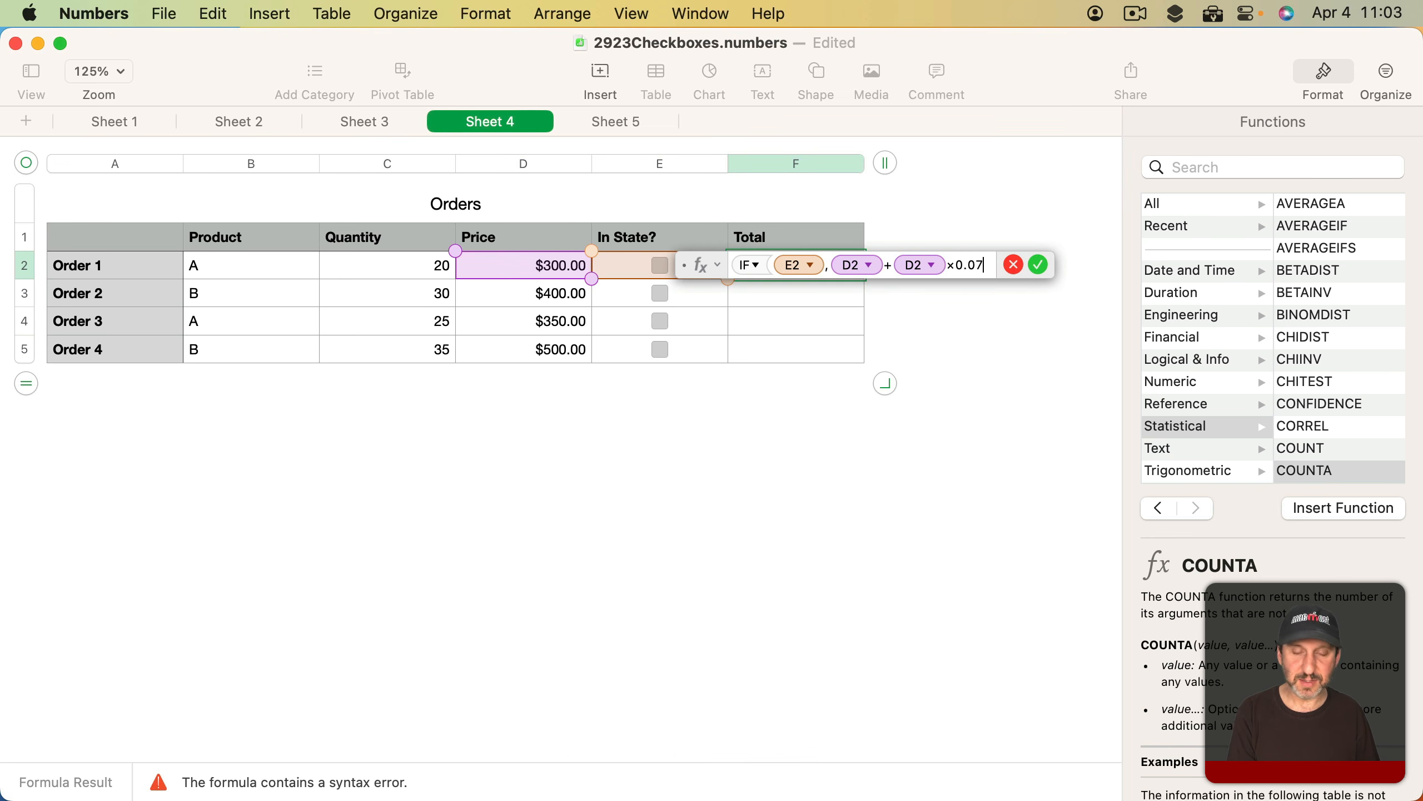
pyautogui.write(',')
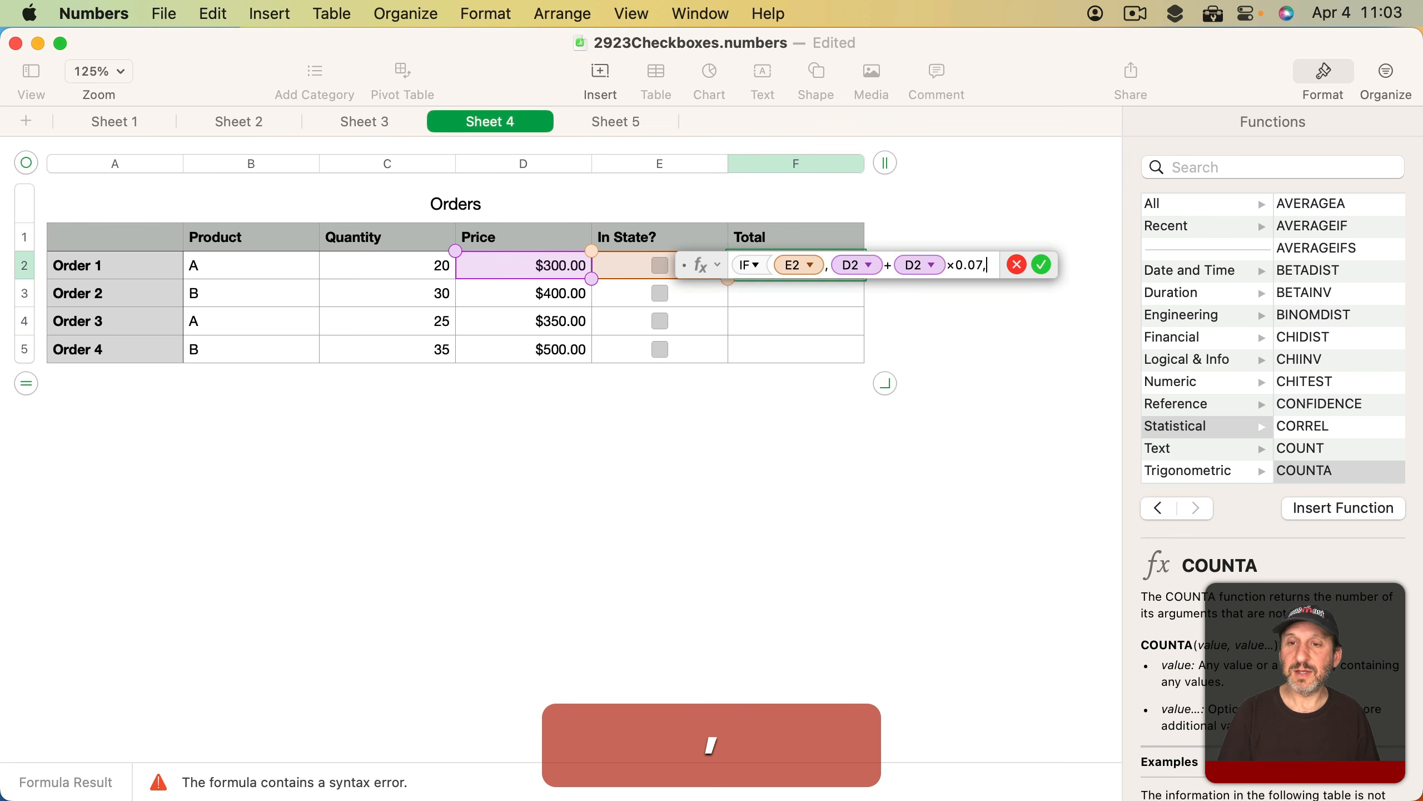
pyautogui.click(554, 266)
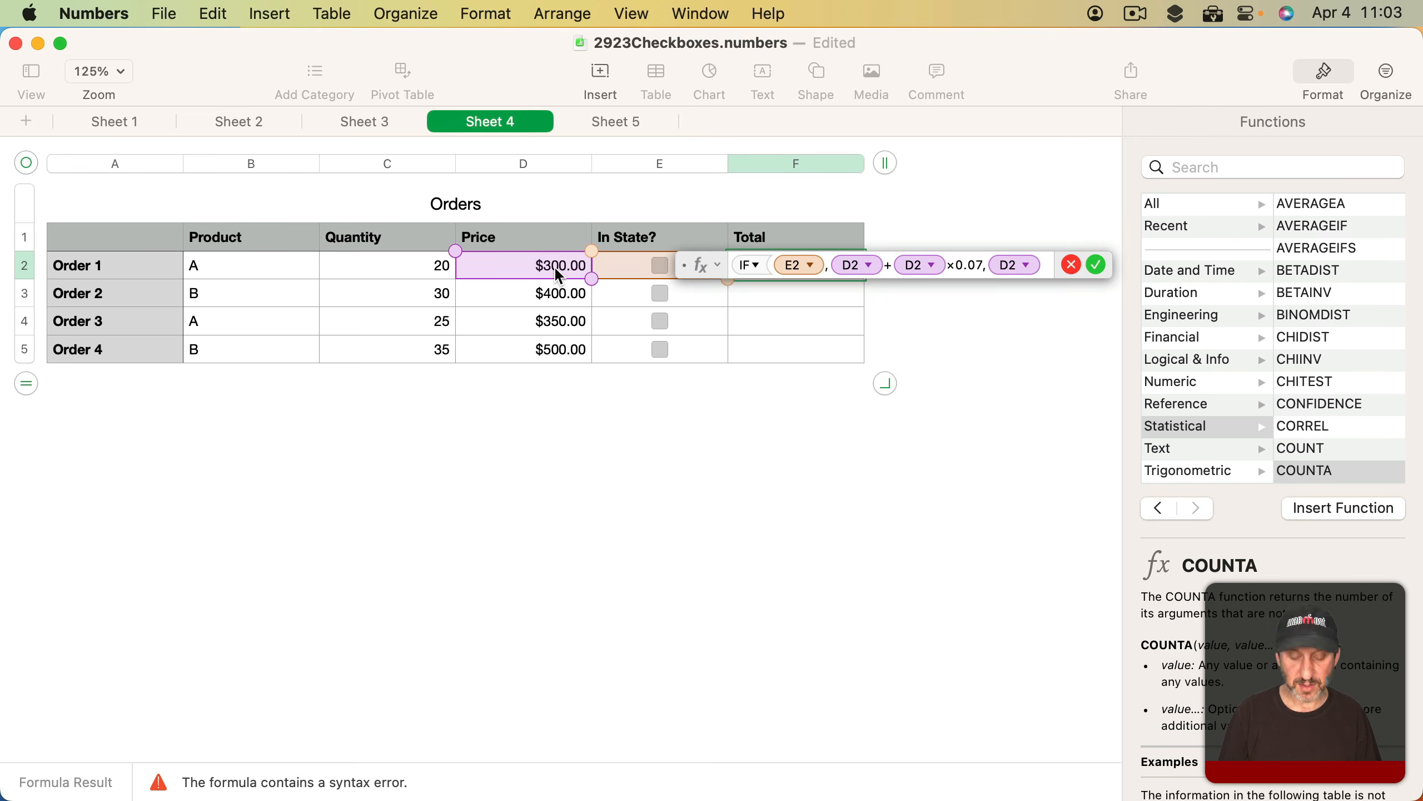
pyautogui.write('+')
pyautogui.click(541, 272)
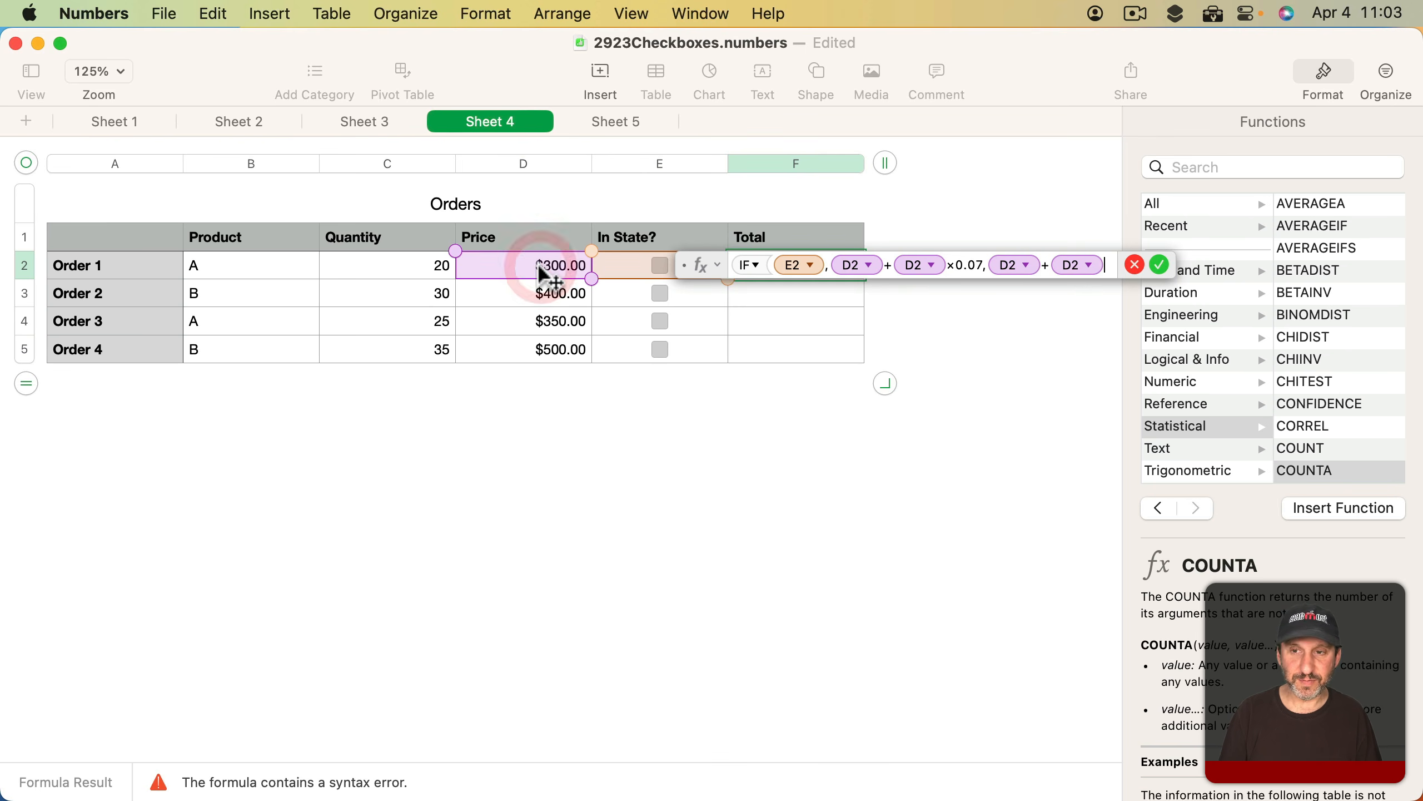
pyautogui.write('*0.03)')
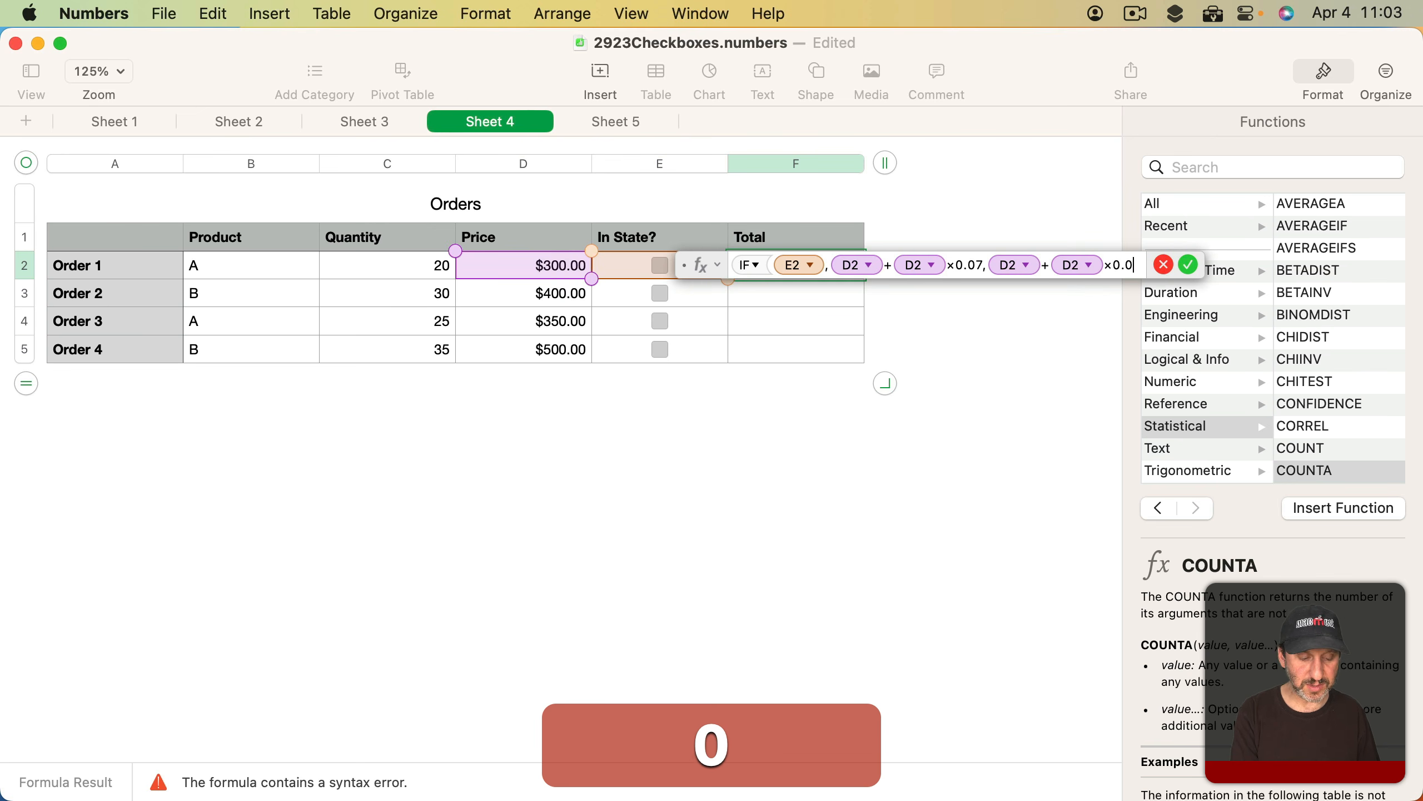
pyautogui.press('Return')
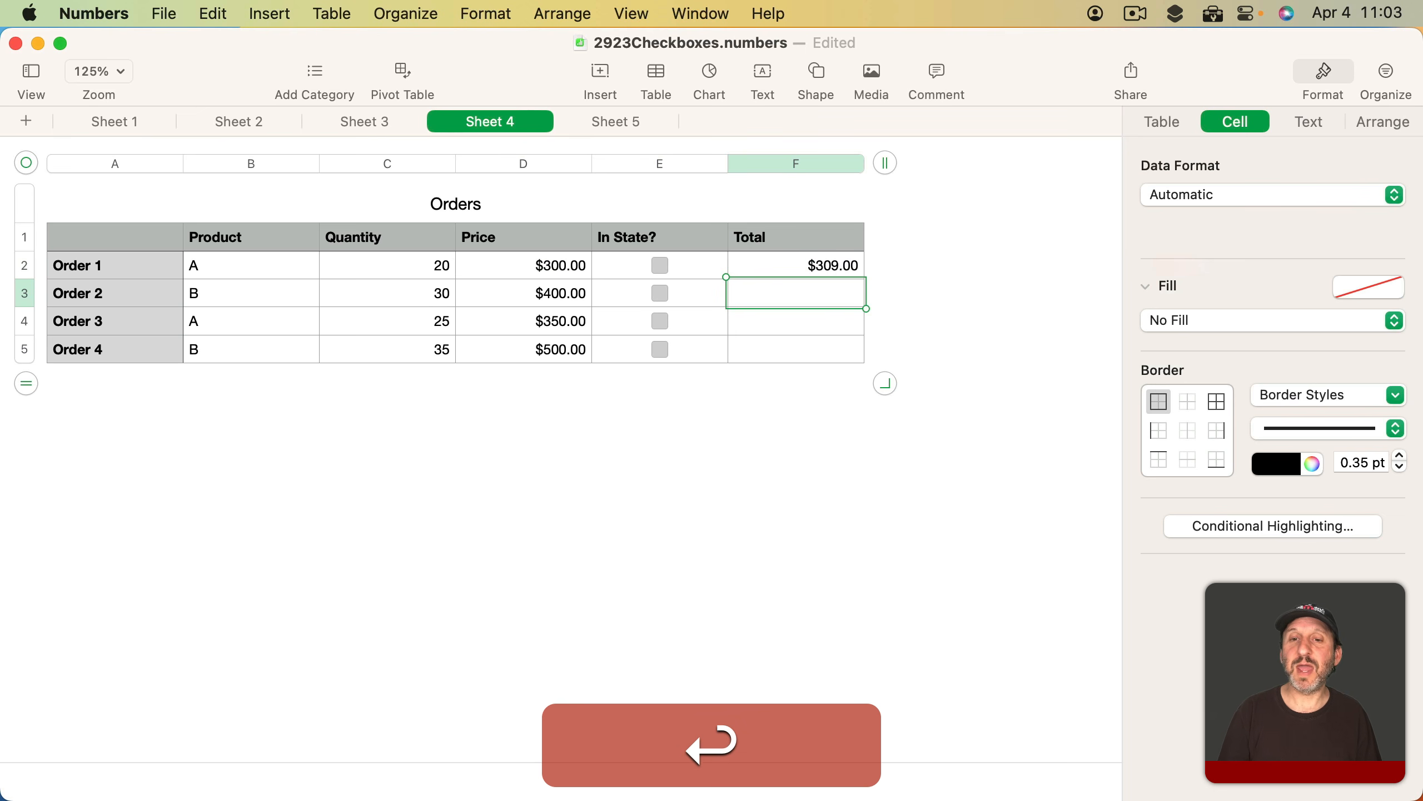
# Test Order 1's Total formula by ticking and clearing its In State? checkbox, and open the formula in F2 for review
pyautogui.click(661, 263)
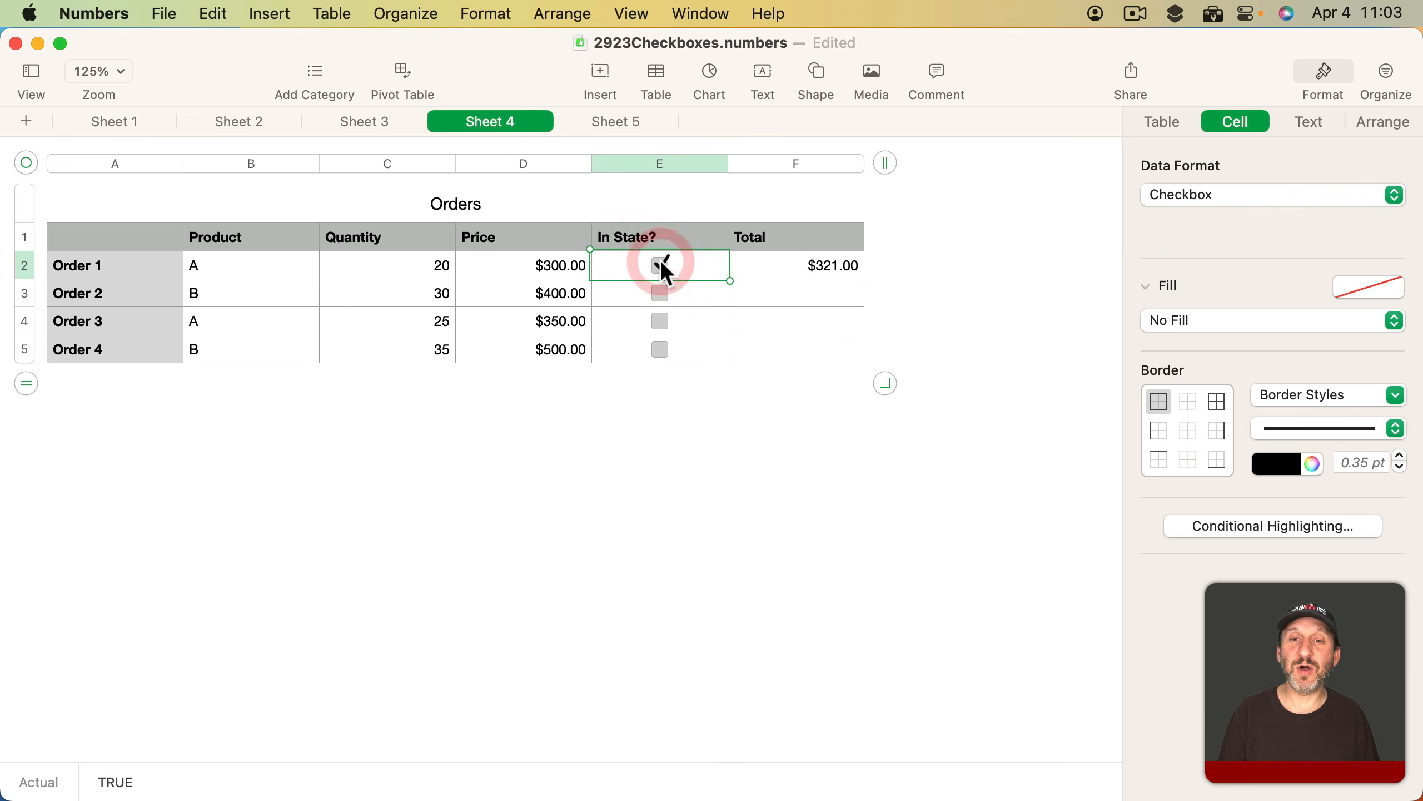
pyautogui.click(660, 263)
pyautogui.doubleClick(788, 262)
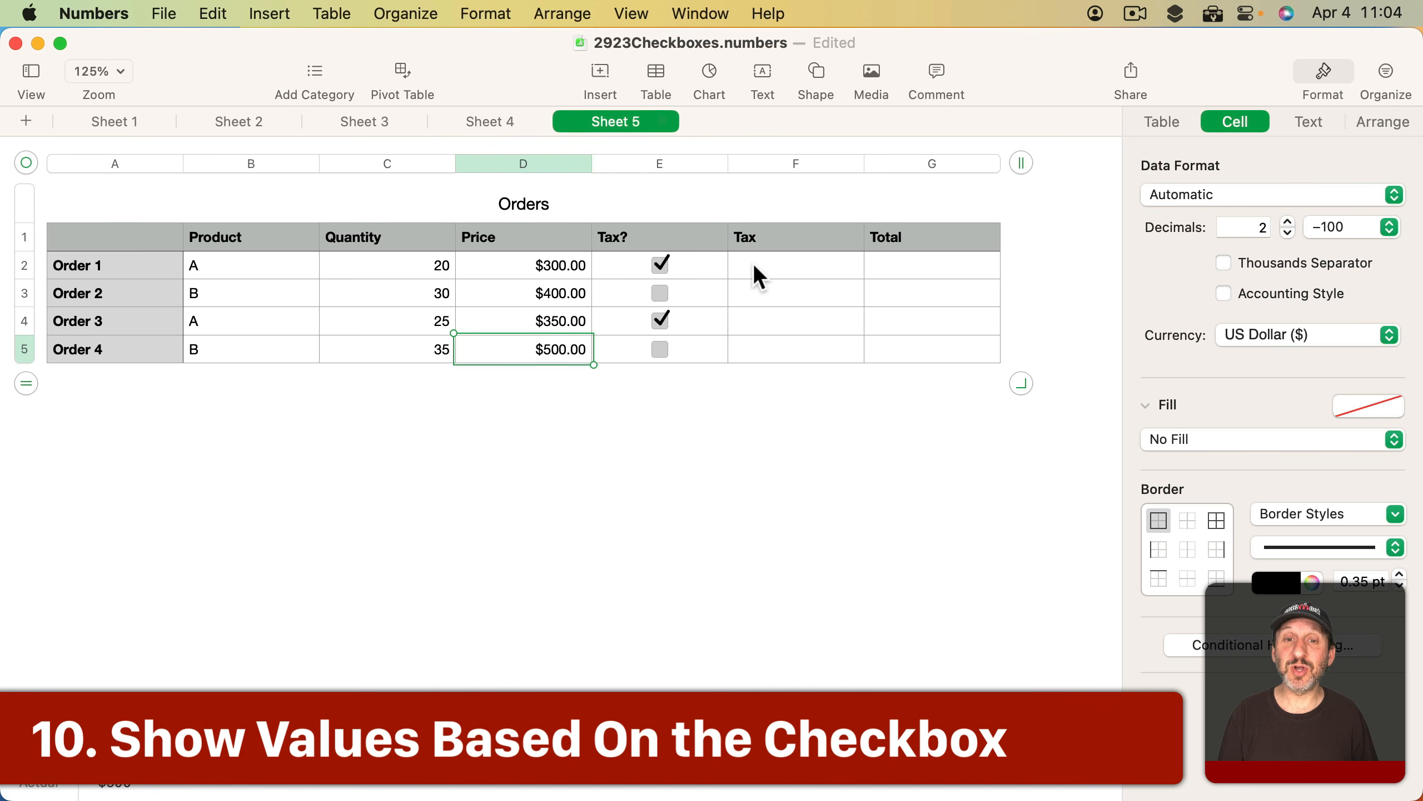
# Enter the formula IF(E2,D2×0.07,0) in Order 1's Tax cell F2 on Sheet 5
pyautogui.click(790, 266)
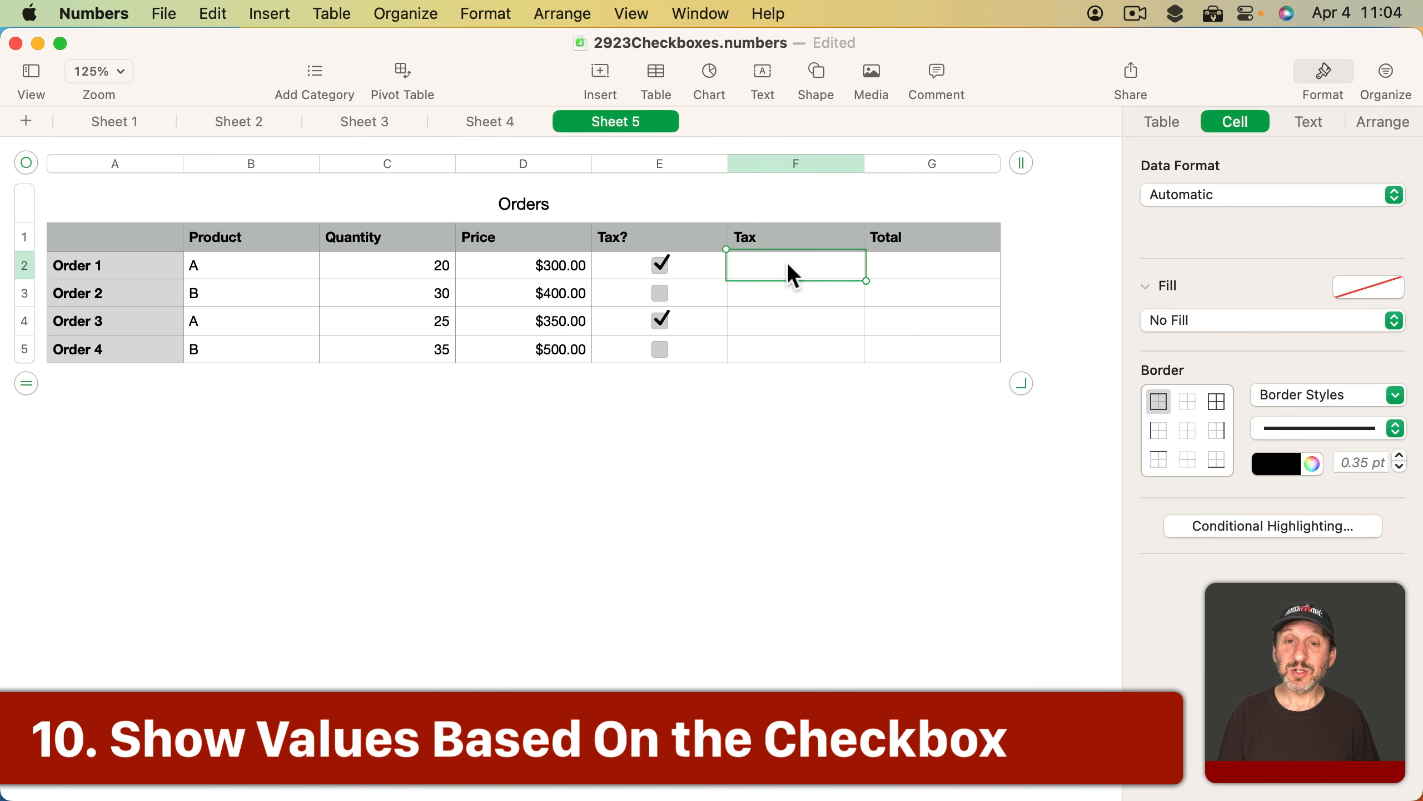
pyautogui.write('=IF(')
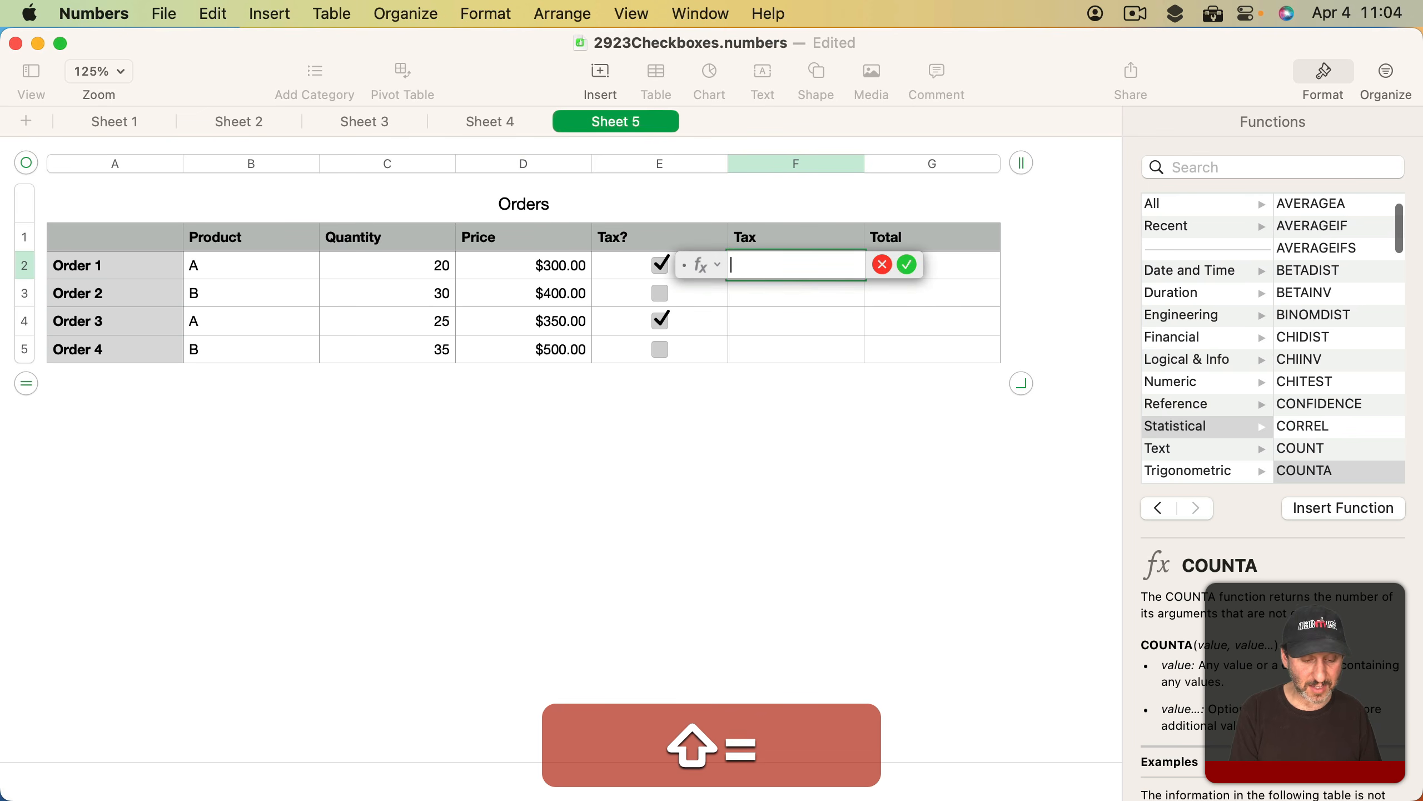
pyautogui.click(626, 269)
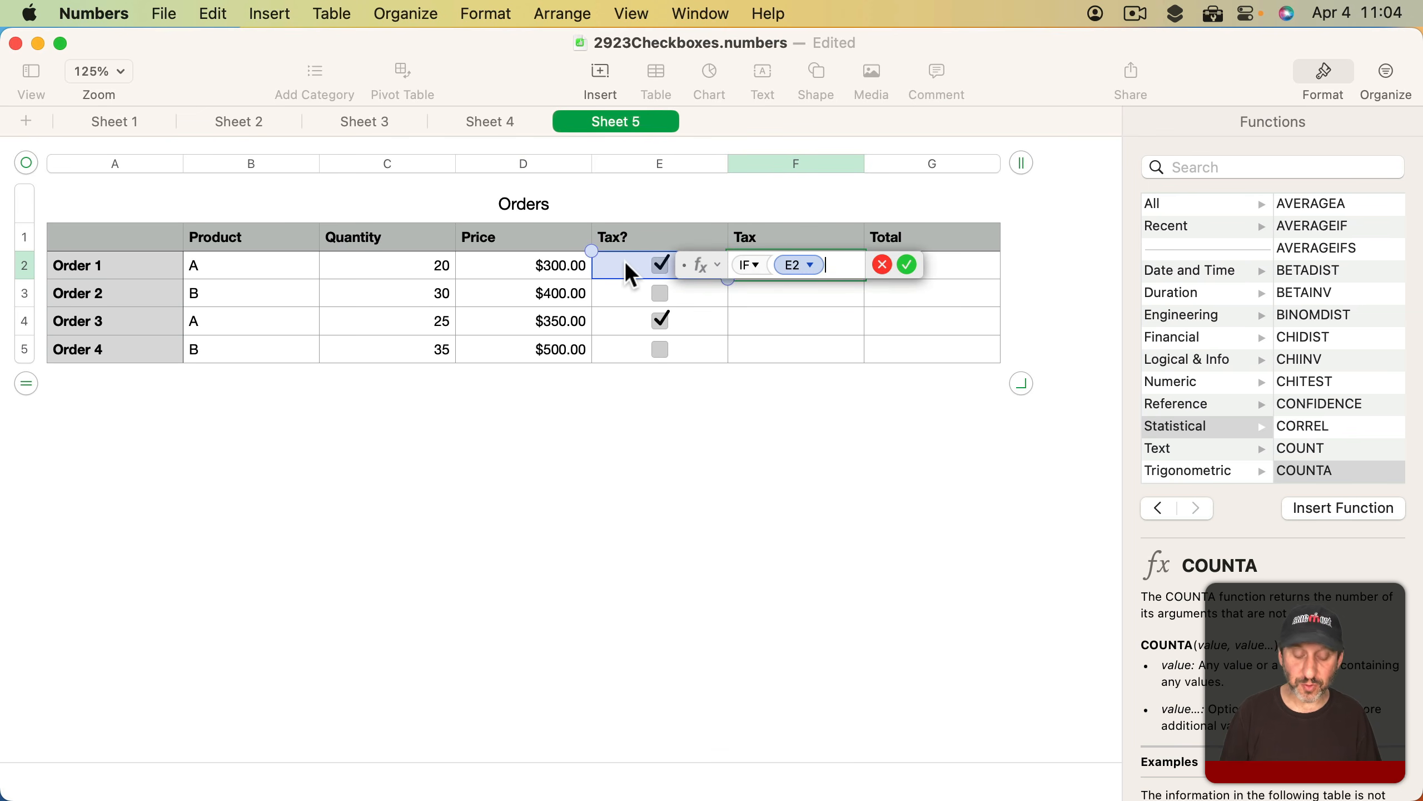
pyautogui.write(',')
pyautogui.click(556, 271)
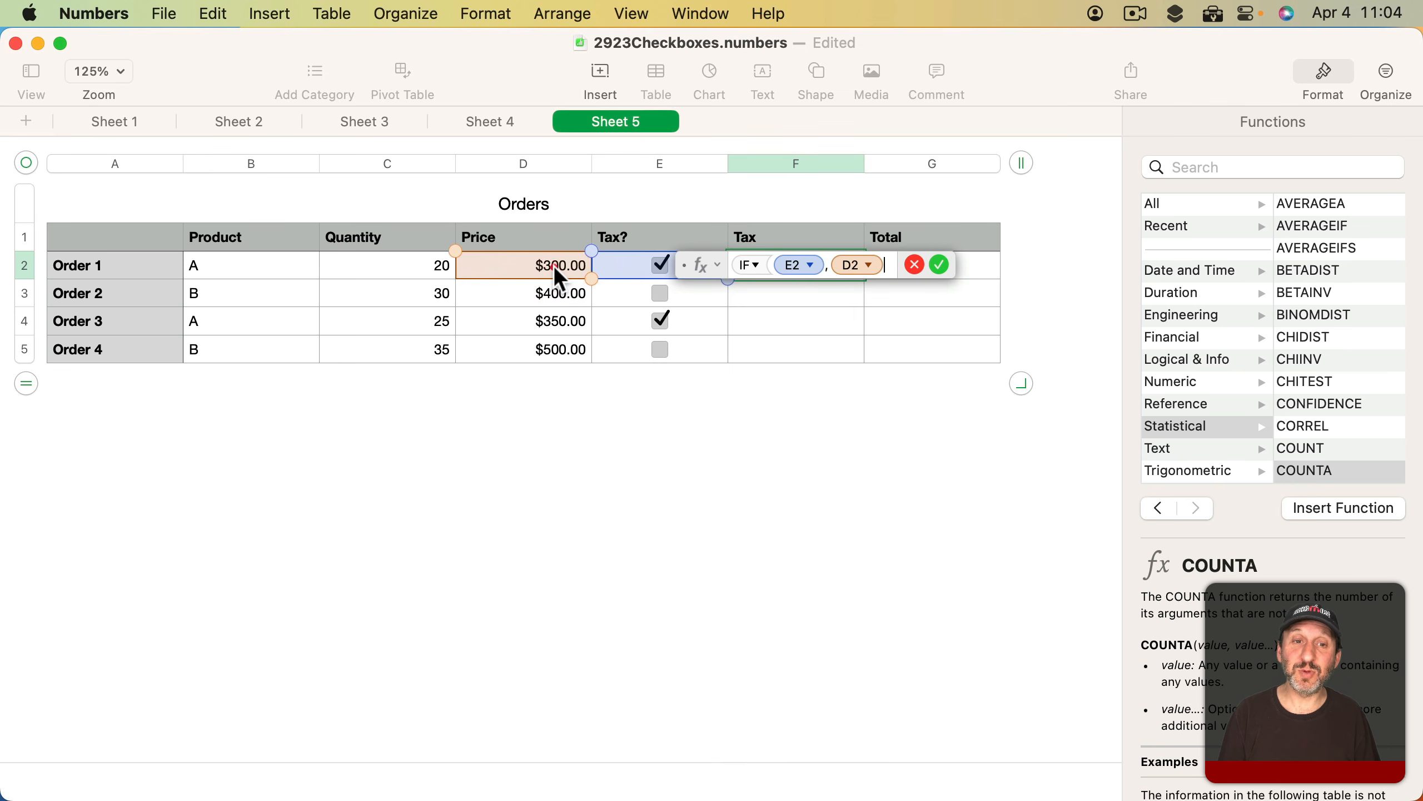
pyautogui.write('*0.07')
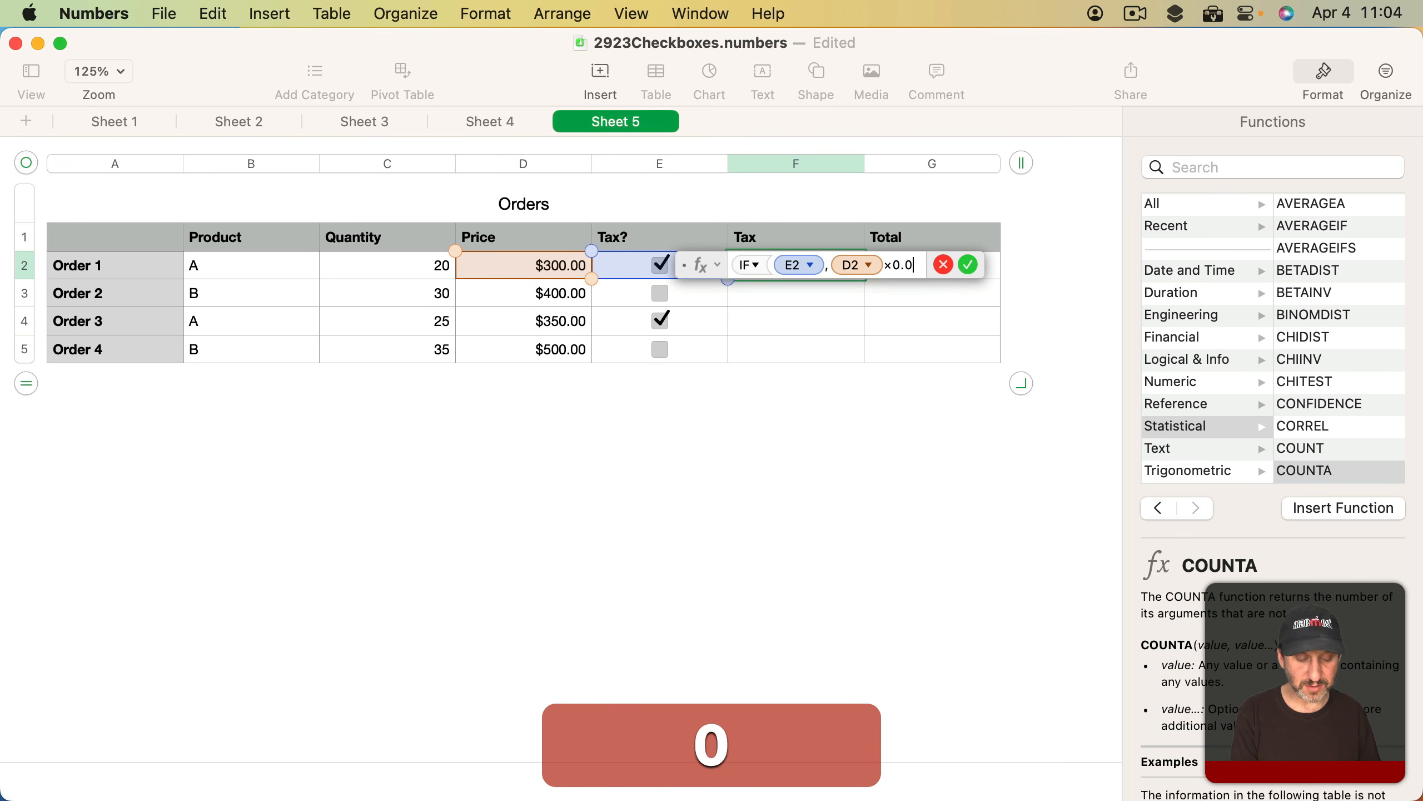
pyautogui.write(',0')
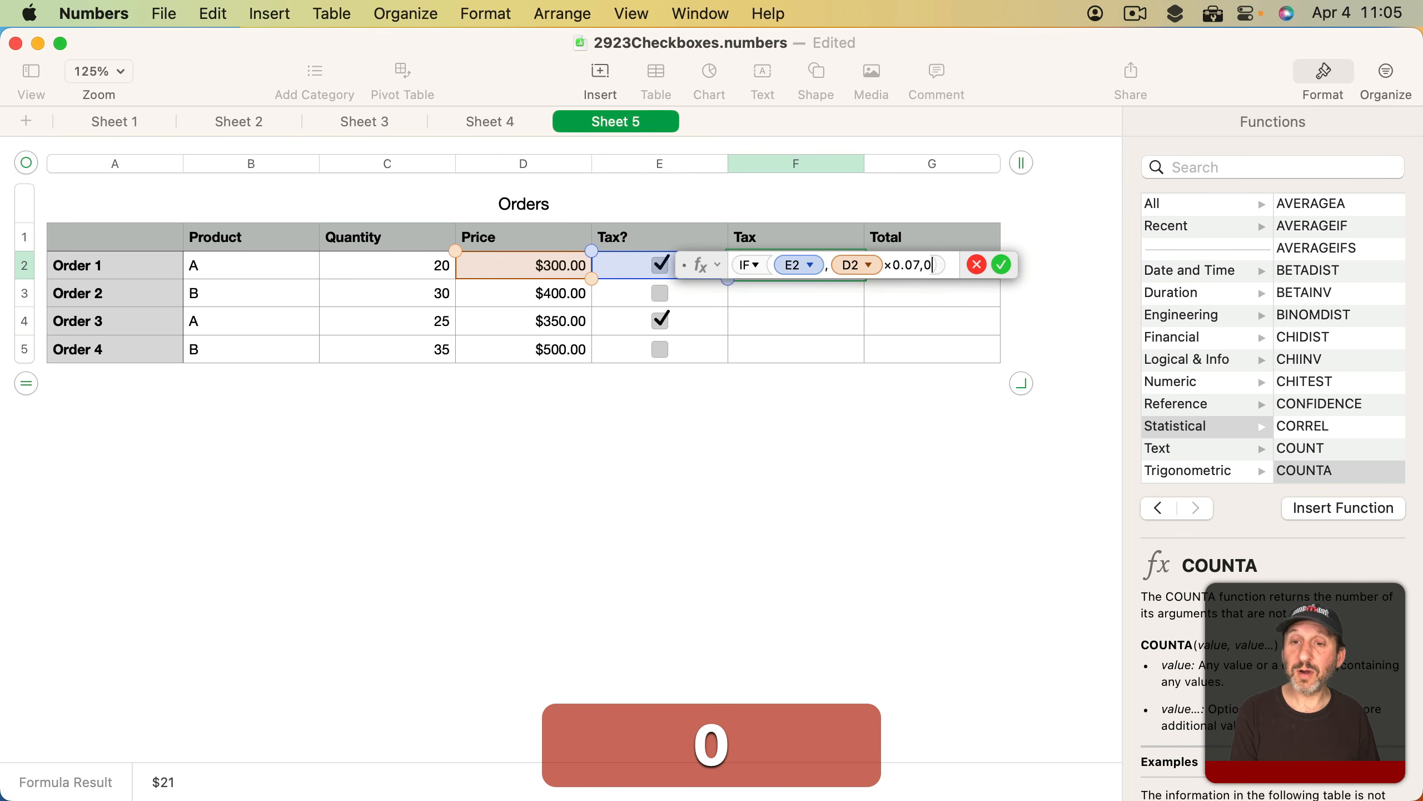
pyautogui.press('Return')
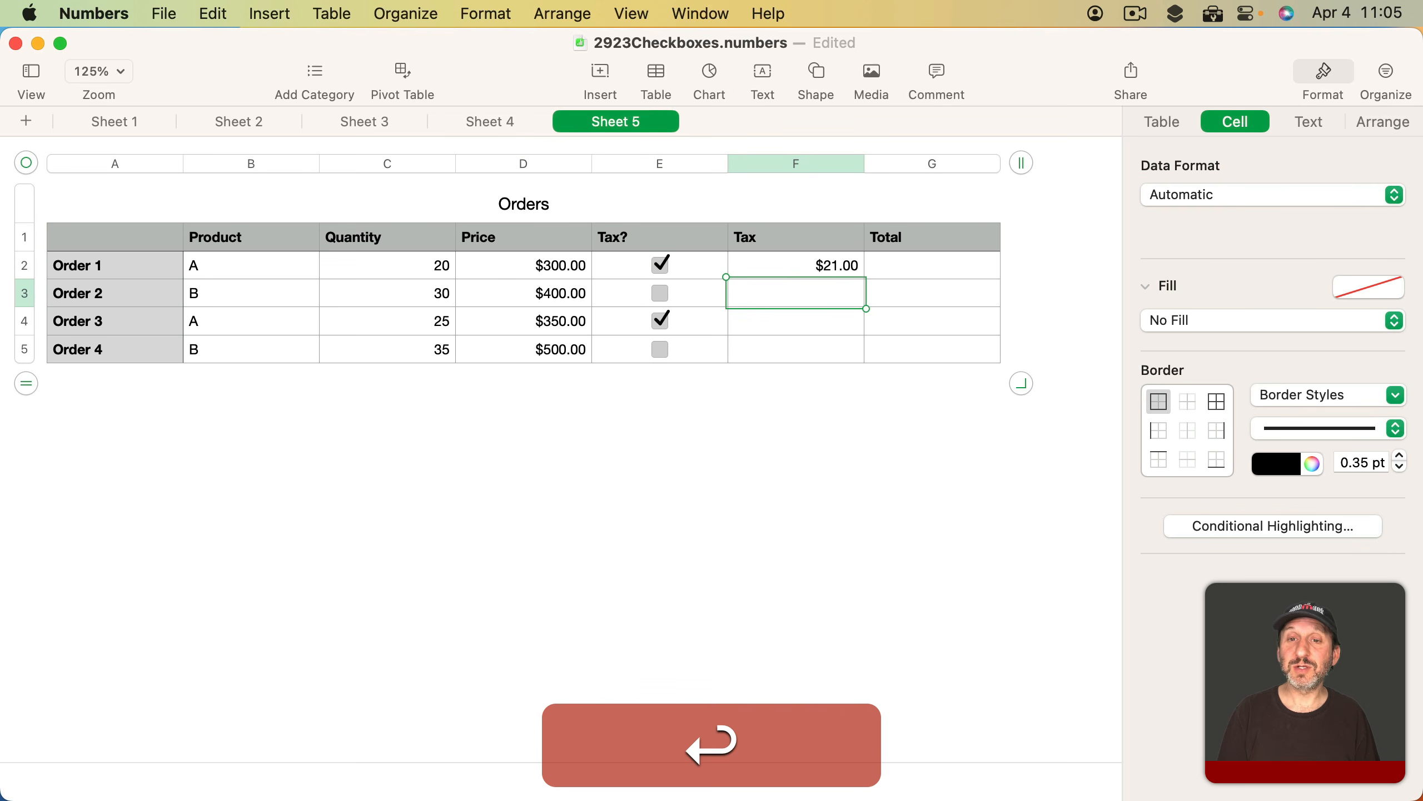
# Copy the Tax formula from F2 into cells F3 through F5
pyautogui.press('super+Up')
pyautogui.press('super+c')
pyautogui.press('super+Down')
pyautogui.press('super+v')
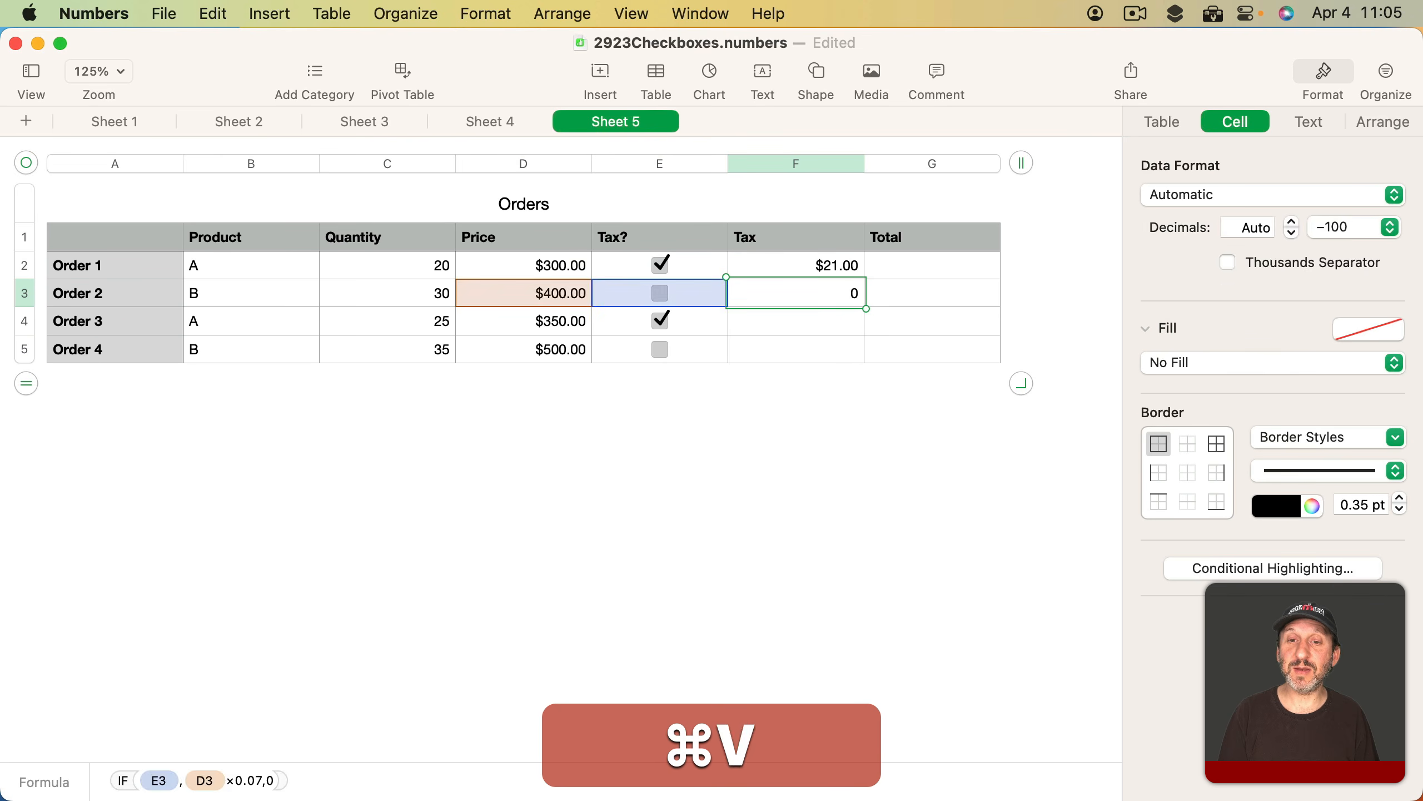
pyautogui.press('super+Down')
pyautogui.press('super+v')
pyautogui.press('super+Down')
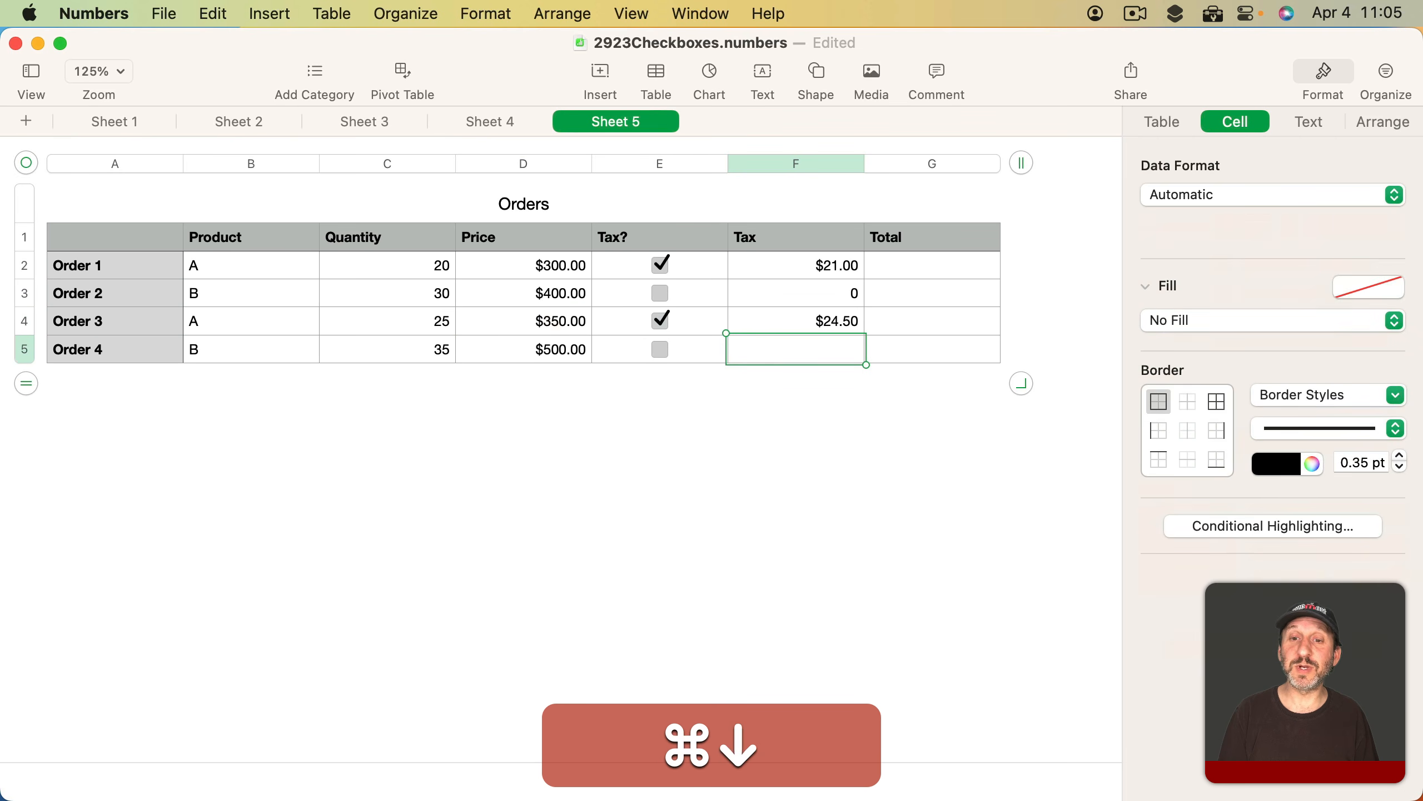
pyautogui.press('super+v')
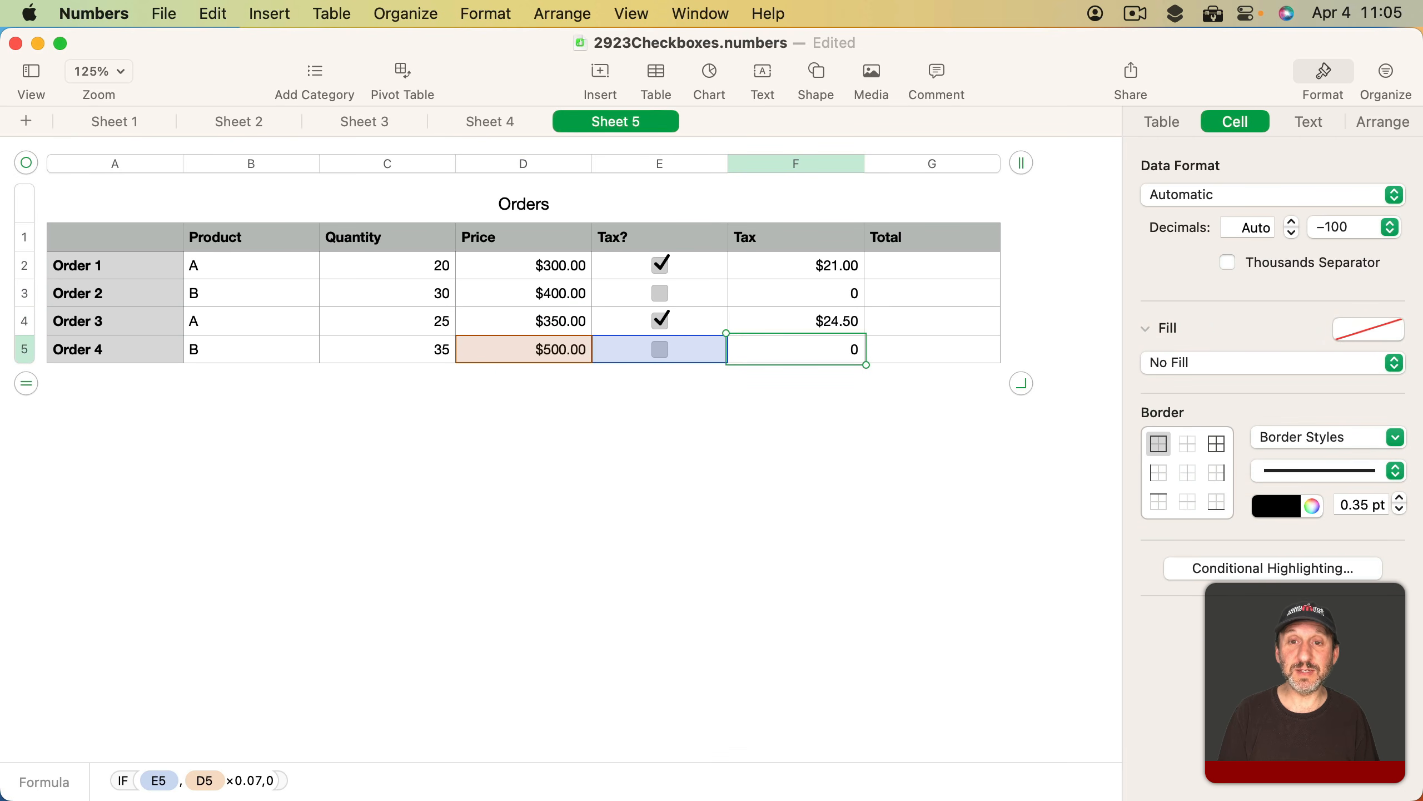
# Enter a formula in Order 1's Total cell G2 that adds the price D2 and the tax F2
pyautogui.click(970, 271)
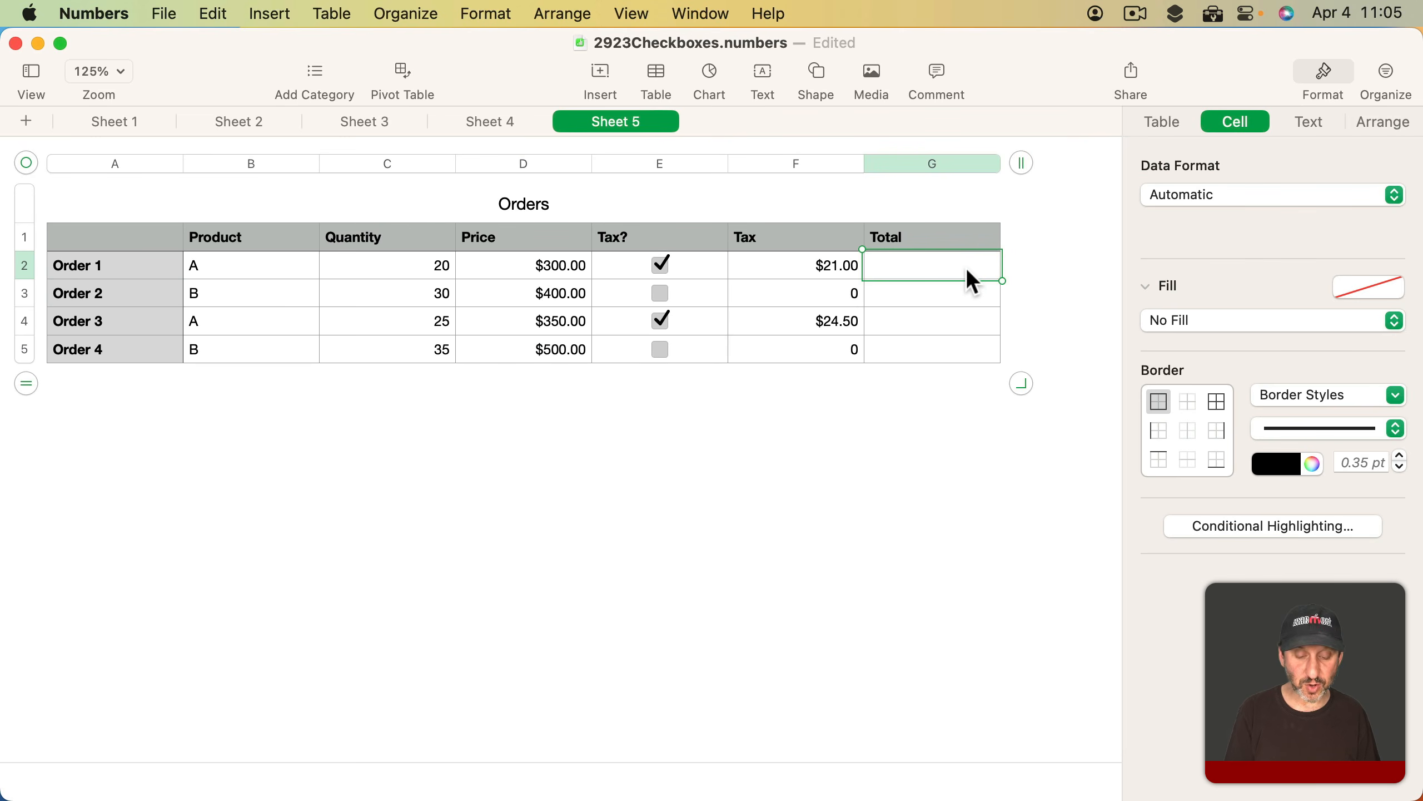
pyautogui.write('=')
pyautogui.click(544, 265)
pyautogui.write('+')
pyautogui.click(767, 272)
pyautogui.press('Return')
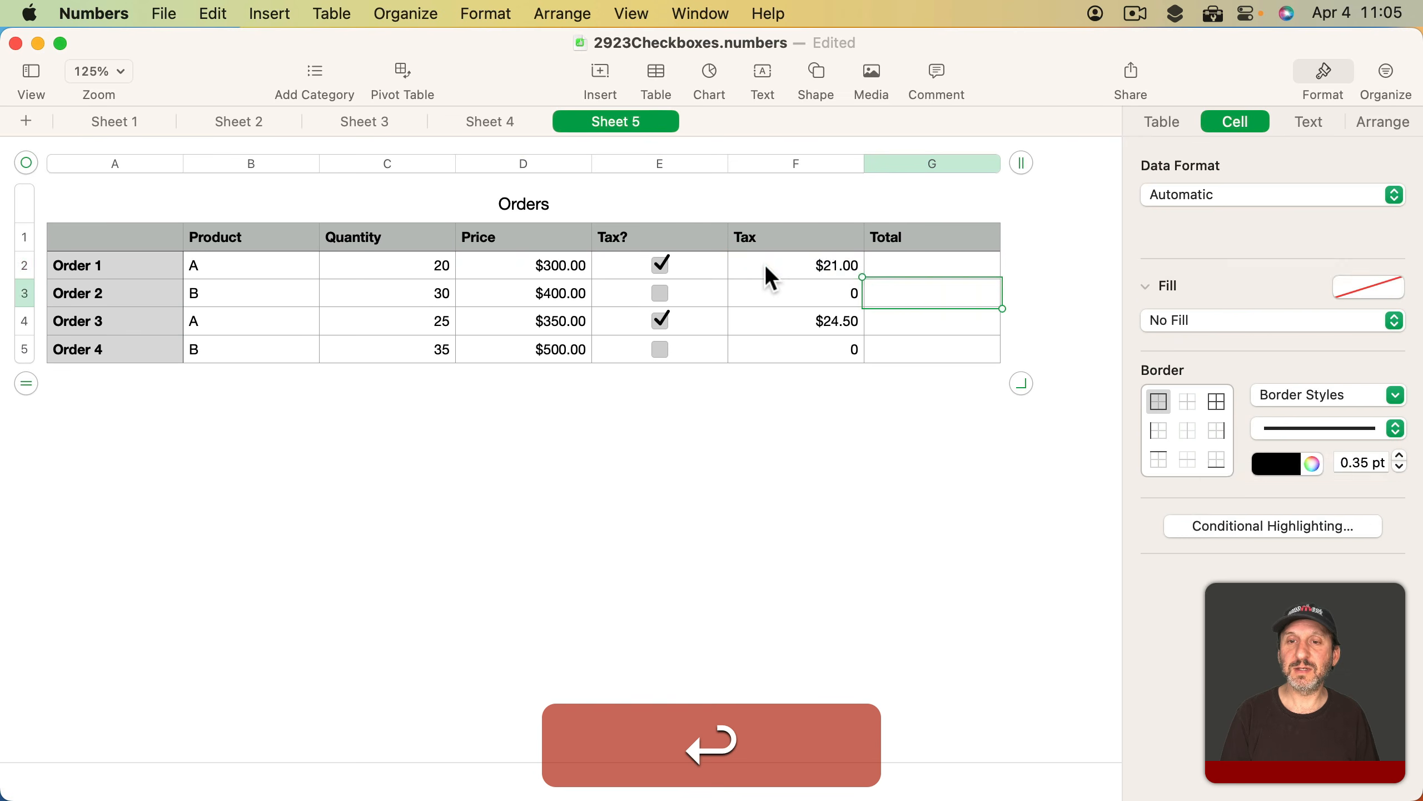
# Copy the Total formula from G2 into the Total cells of Orders 2 to 4
pyautogui.press('super+c')
pyautogui.hotkey('shift', 'Down')
pyautogui.hotkey('shift', 'Down')
pyautogui.hotkey('shift', 'Down')
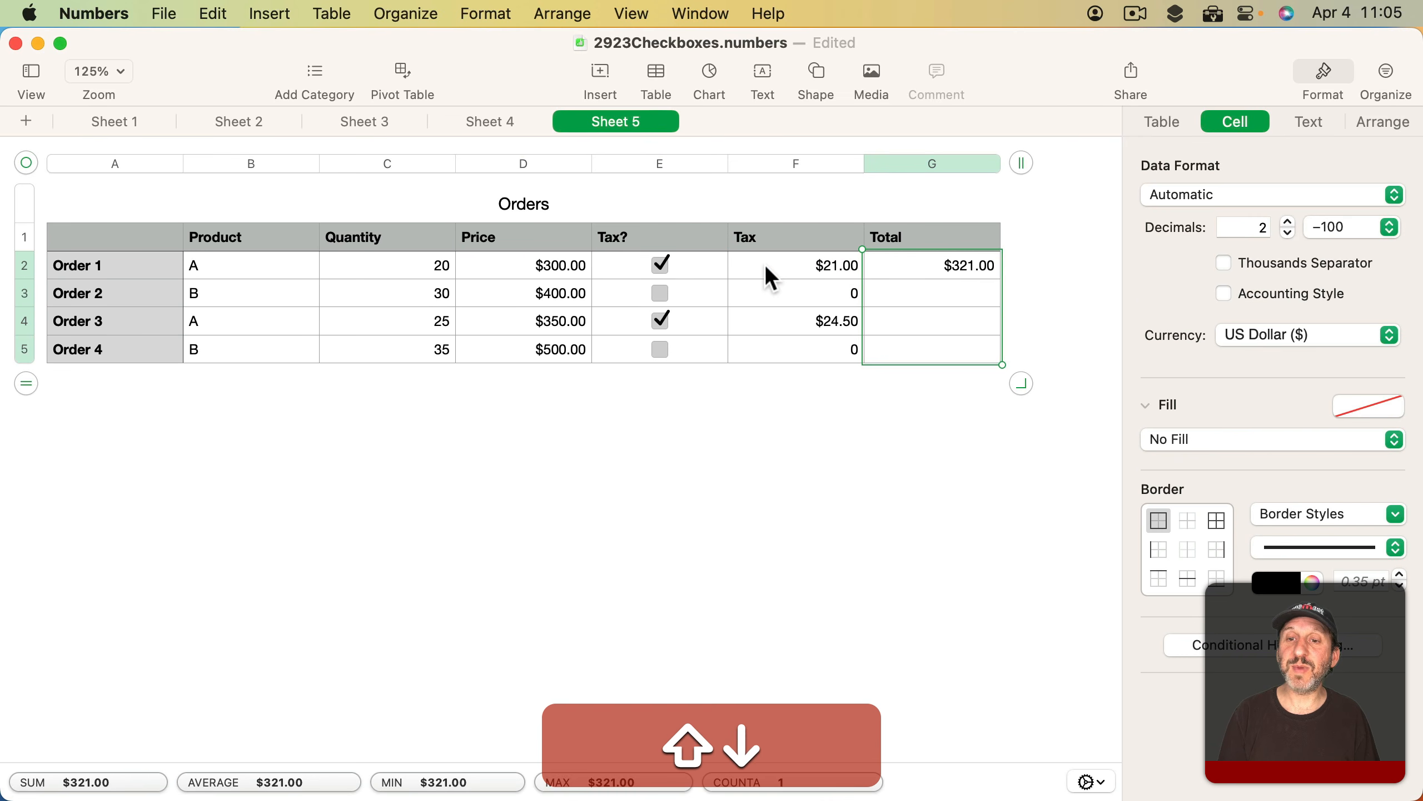
pyautogui.press('super+v')
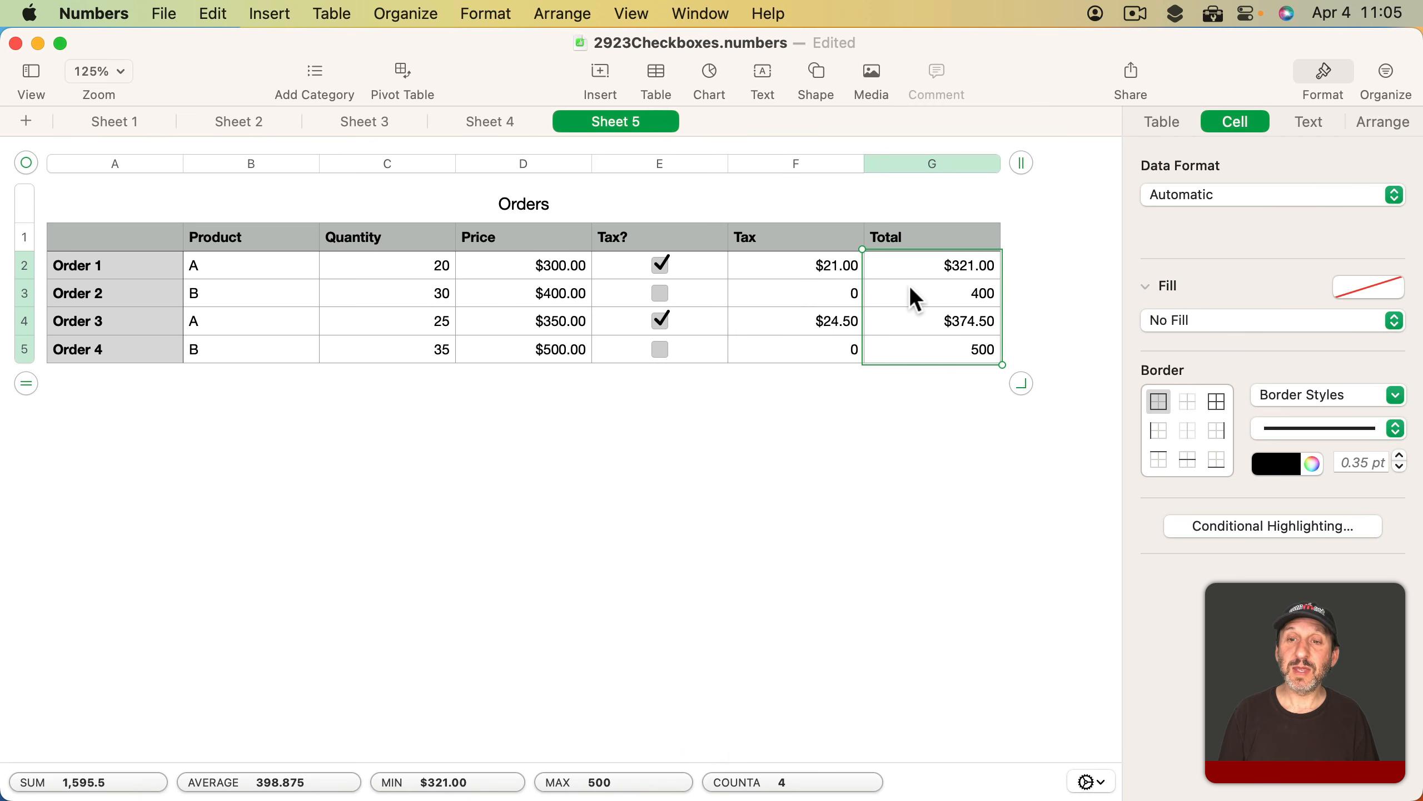
# Create a custom number format for the Tax column with a $ currency token in front of the integer token
pyautogui.click(830, 294)
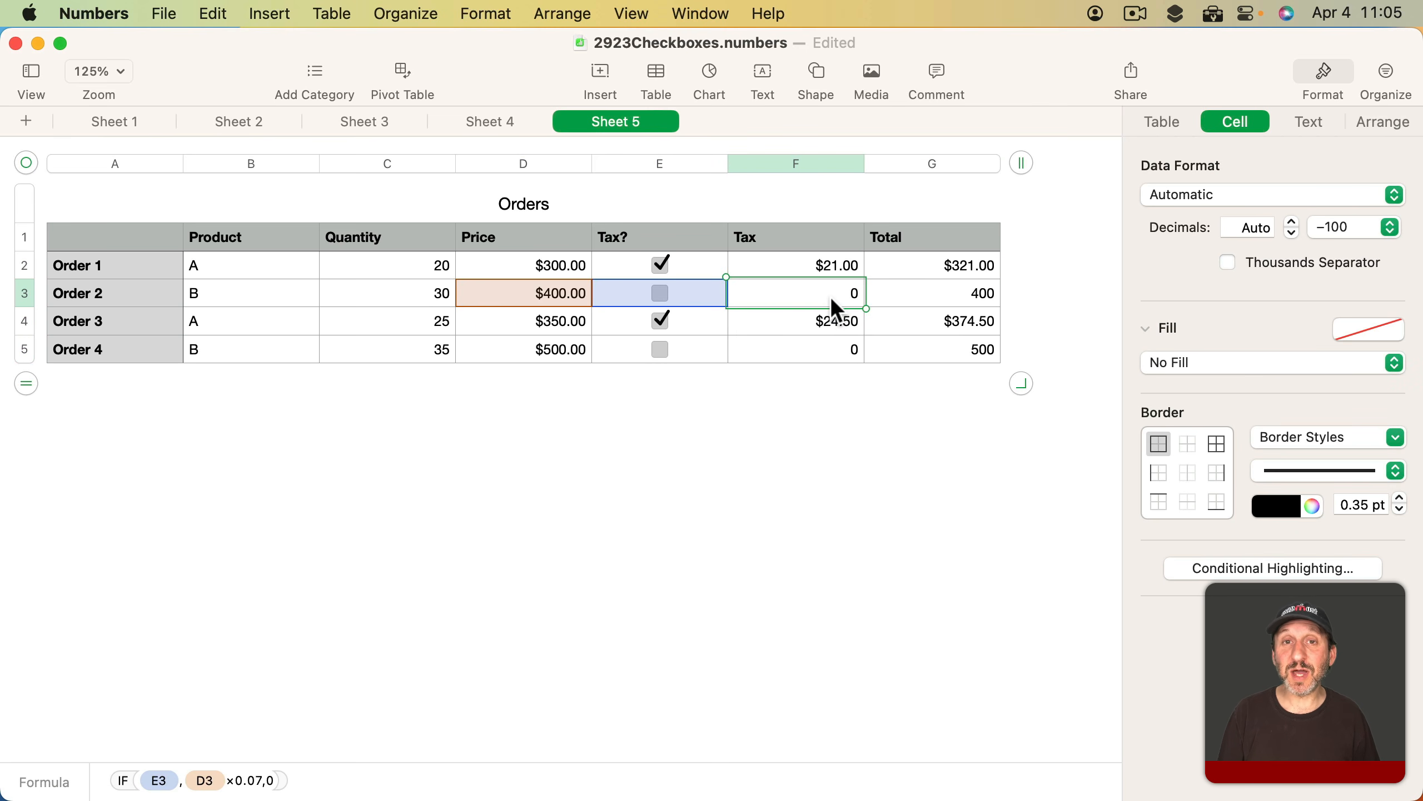
pyautogui.click(814, 165)
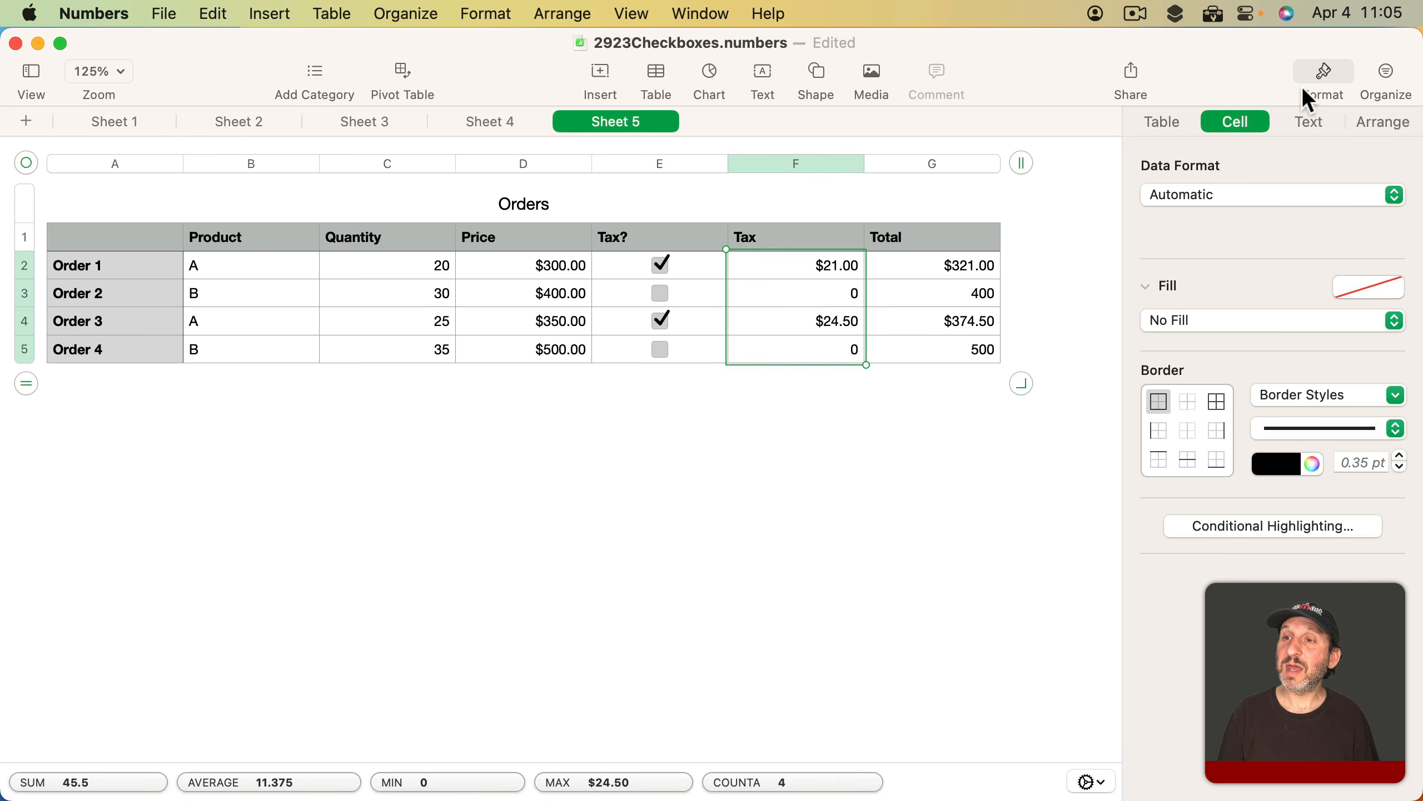
pyautogui.click(1241, 197)
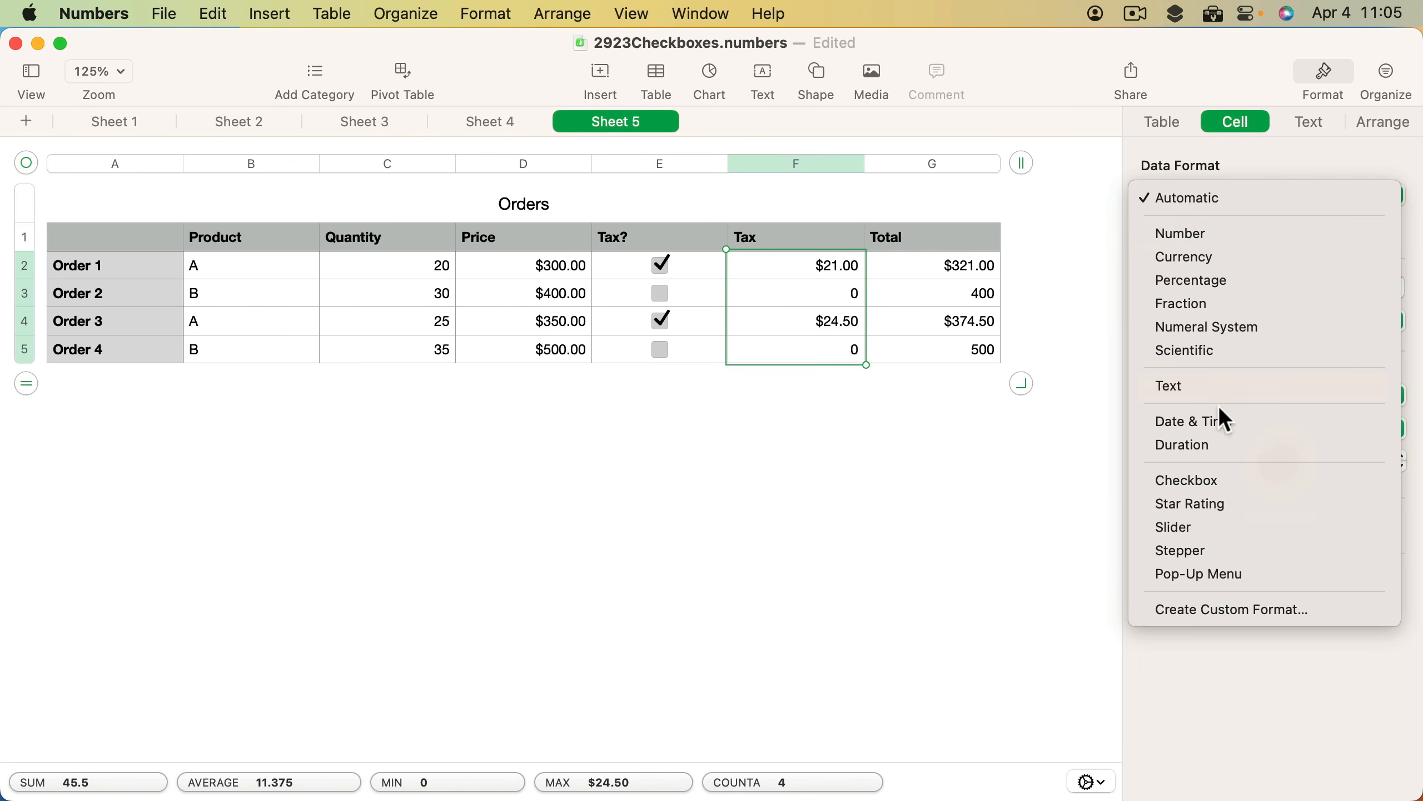
pyautogui.click(1202, 607)
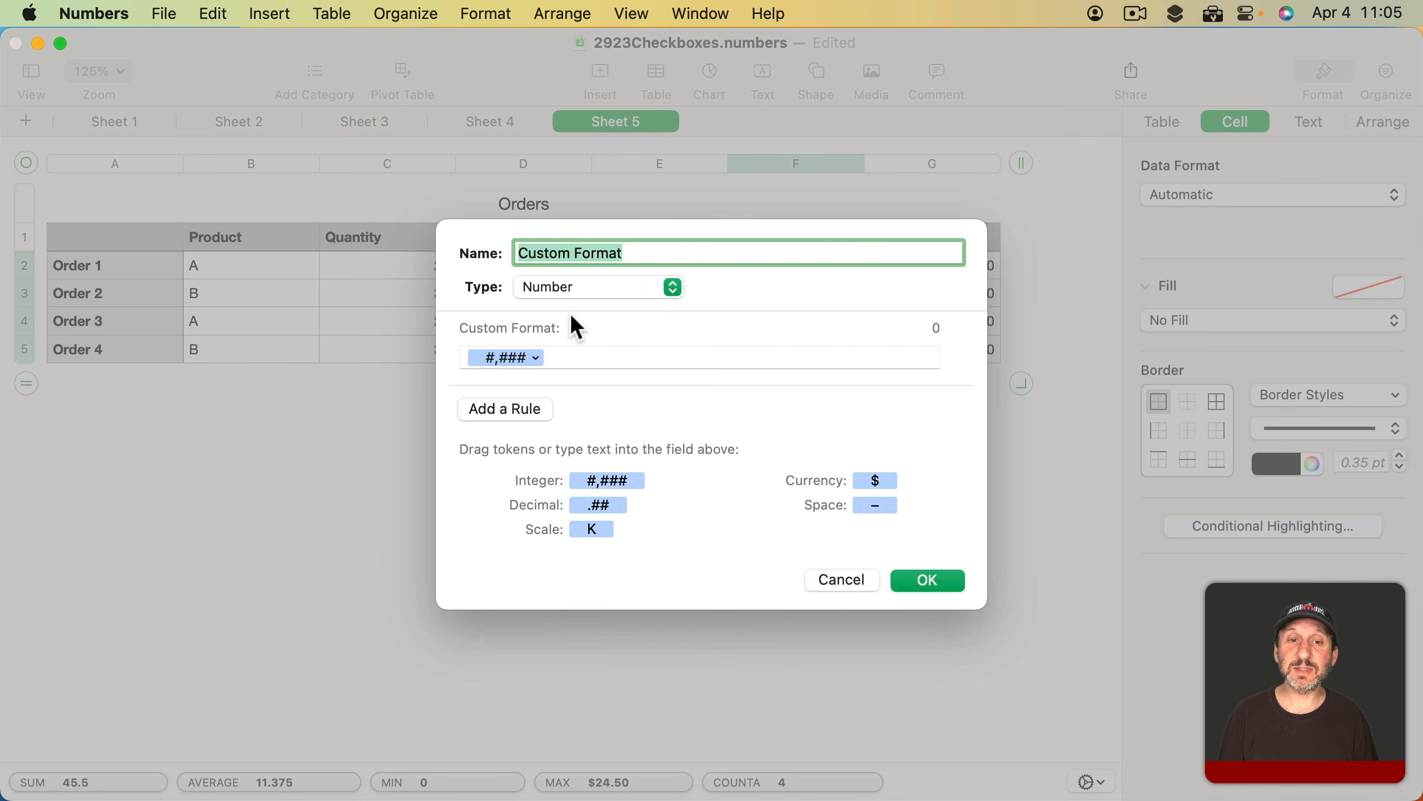
pyautogui.moveTo(874, 477); pyautogui.dragTo(465, 359)
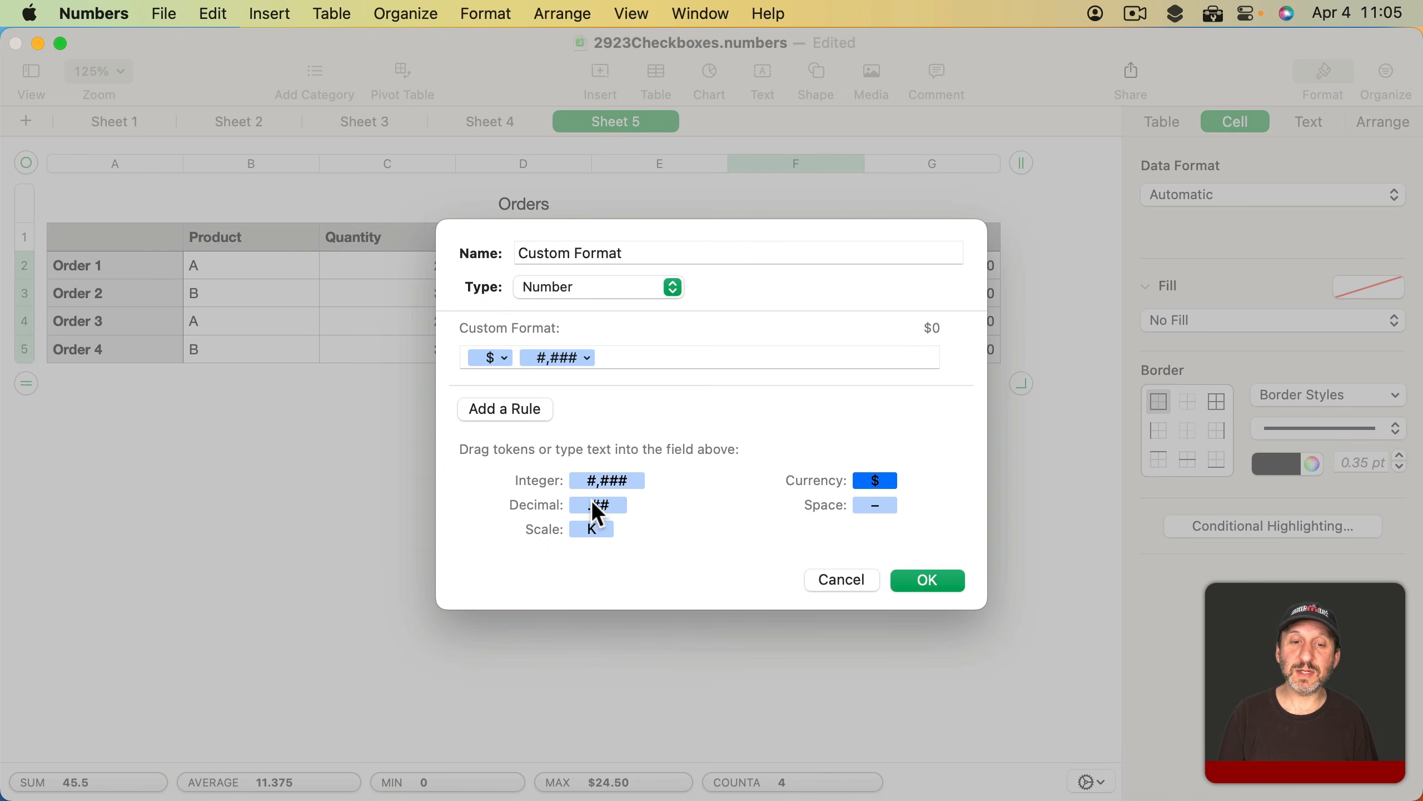
pyautogui.moveTo(595, 502)
pyautogui.mouseDown()
pyautogui.moveTo(639, 387)
pyautogui.moveTo(623, 486)
pyautogui.moveTo(610, 503)
pyautogui.moveTo(603, 490)
pyautogui.mouseUp()
# Add a rule to the custom format that displays nothing for values equal to 0, and apply the format to the Tax column
pyautogui.click(520, 406)
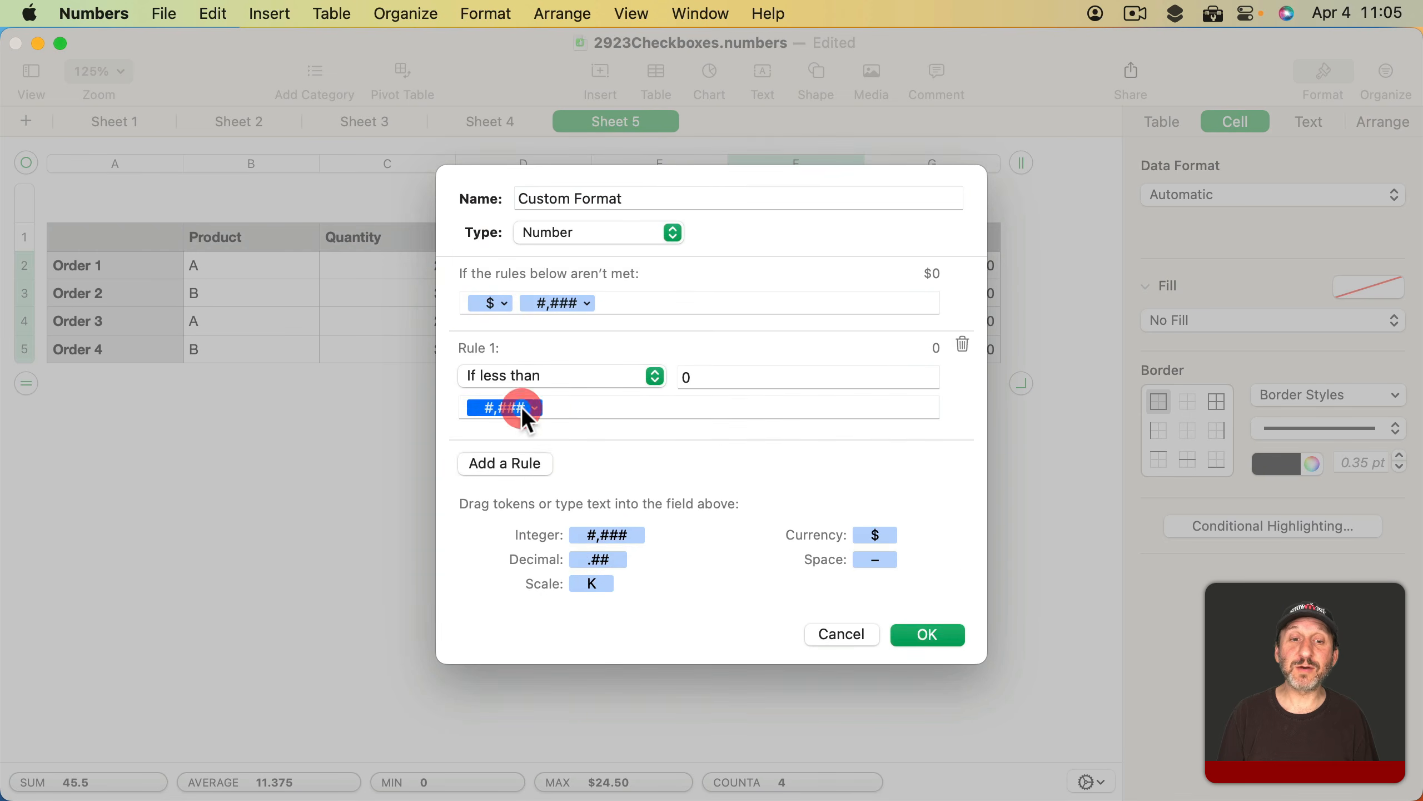
pyautogui.click(505, 376)
pyautogui.click(520, 501)
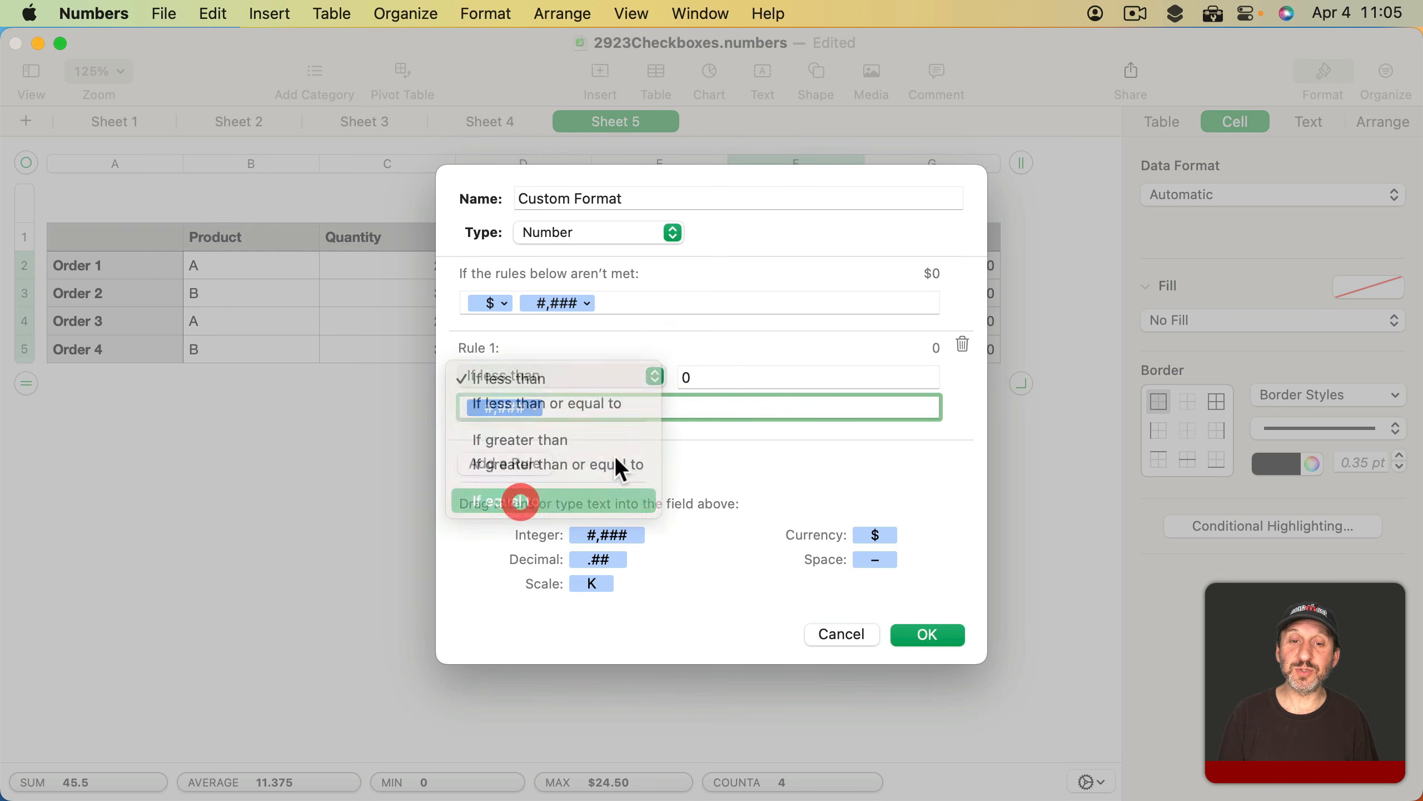
pyautogui.click(581, 405)
pyautogui.press('BackSpace')
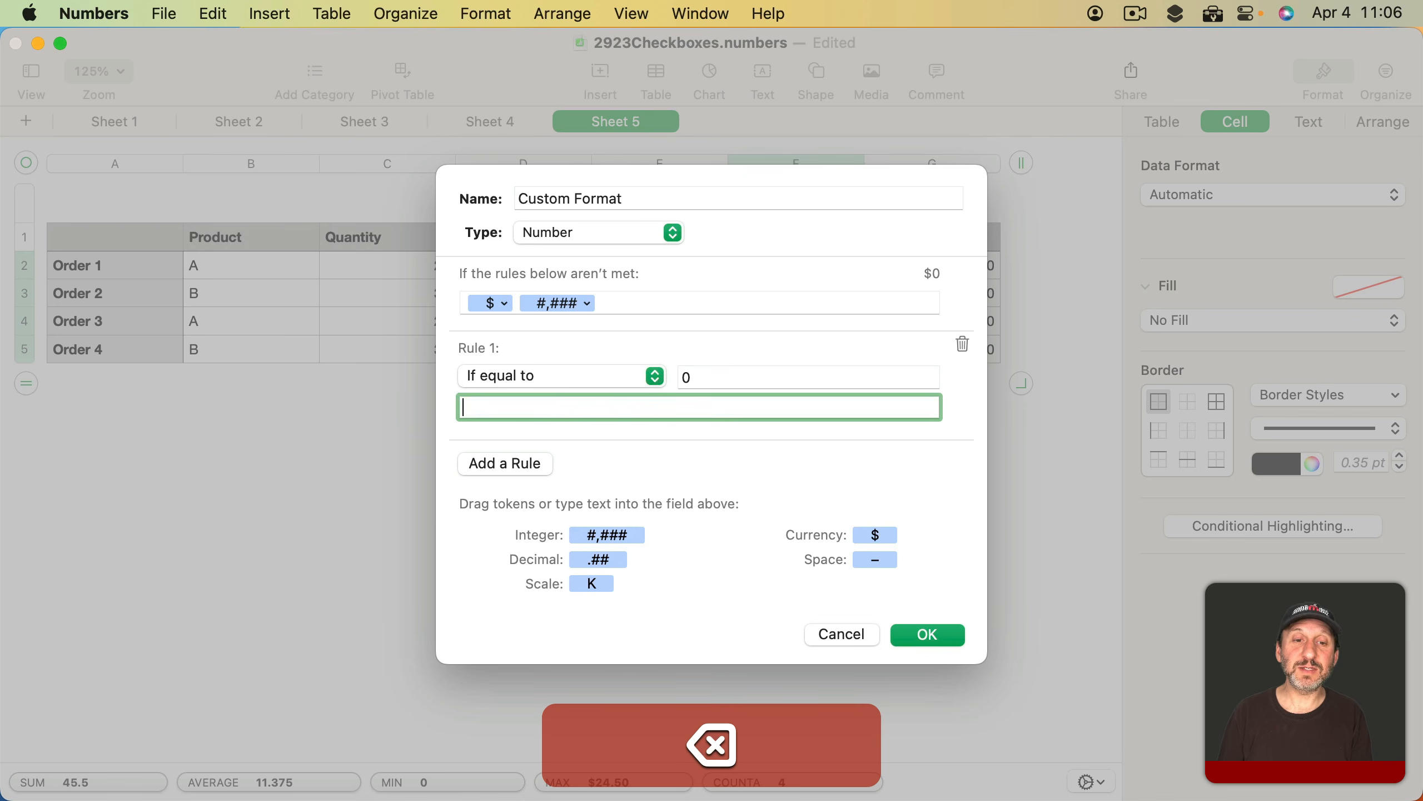
pyautogui.click(927, 634)
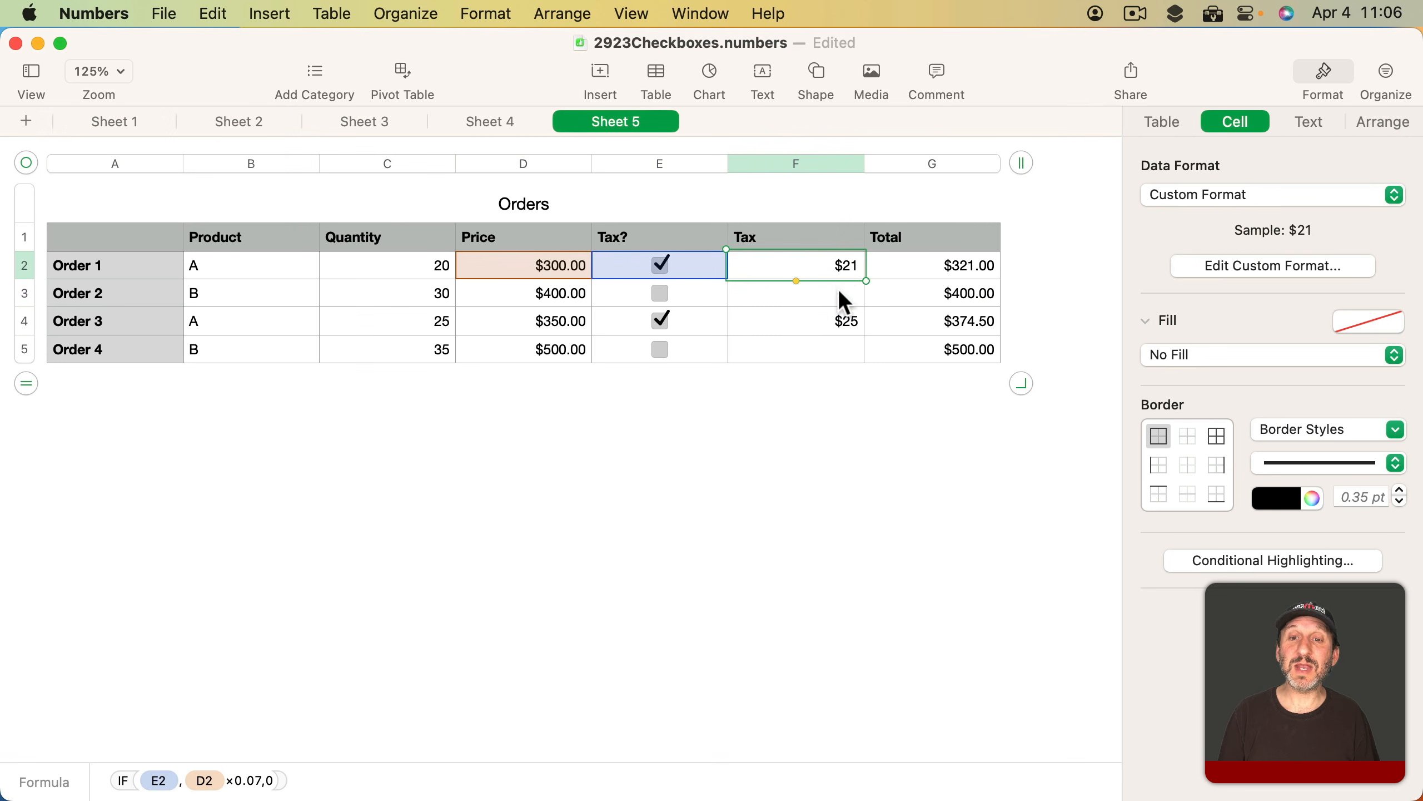
# Test the custom Tax format by ticking and clearing Order 2's Tax? checkbox
pyautogui.click(840, 292)
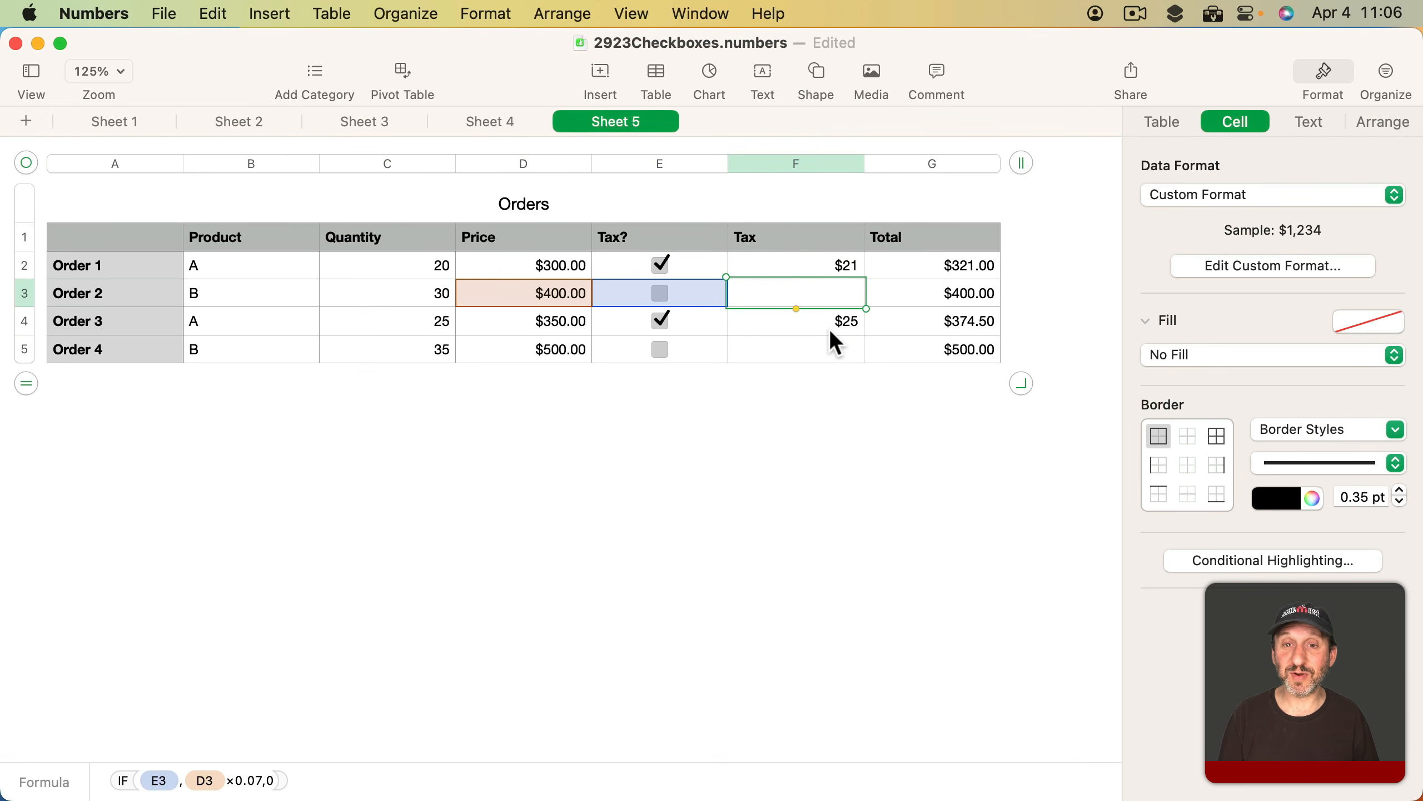
pyautogui.click(660, 292)
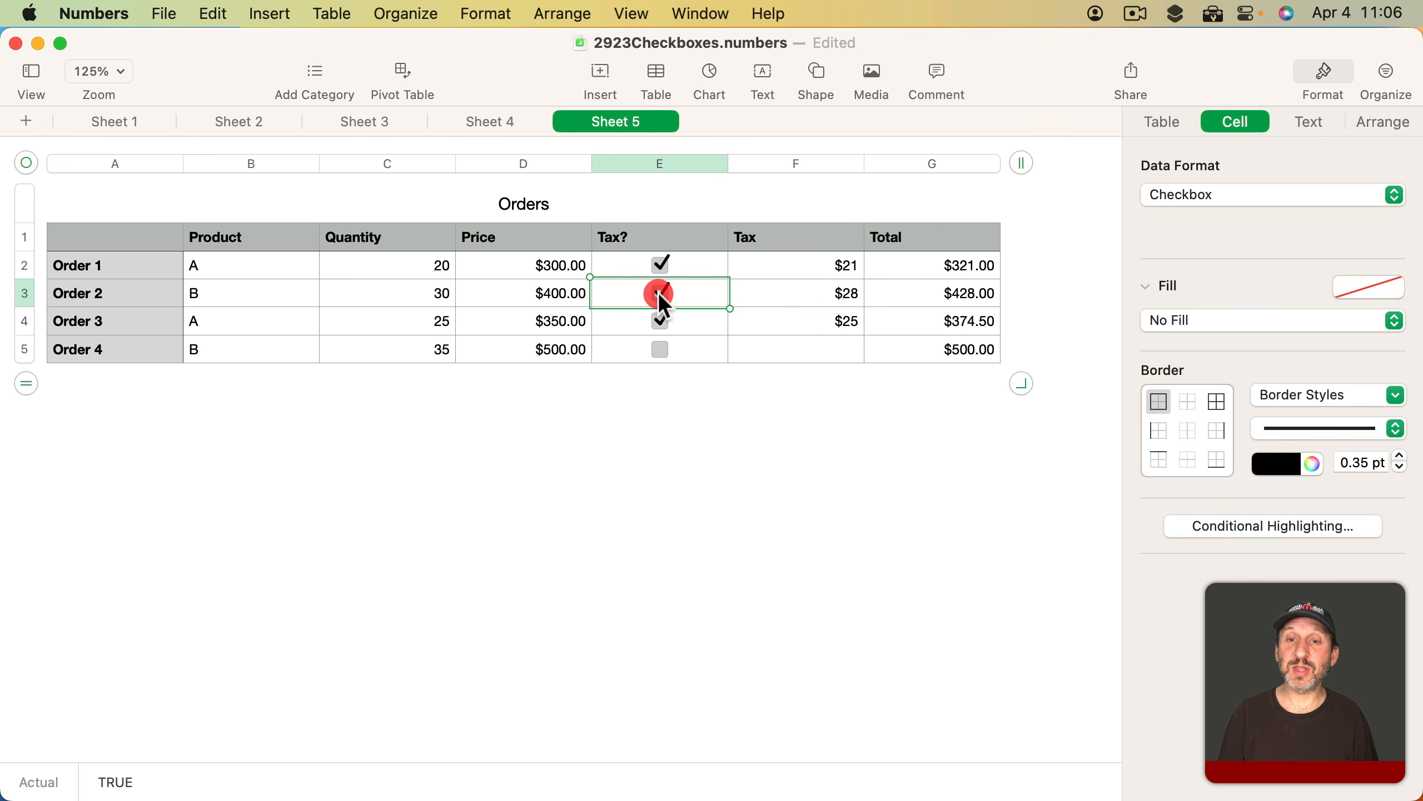
pyautogui.click(661, 293)
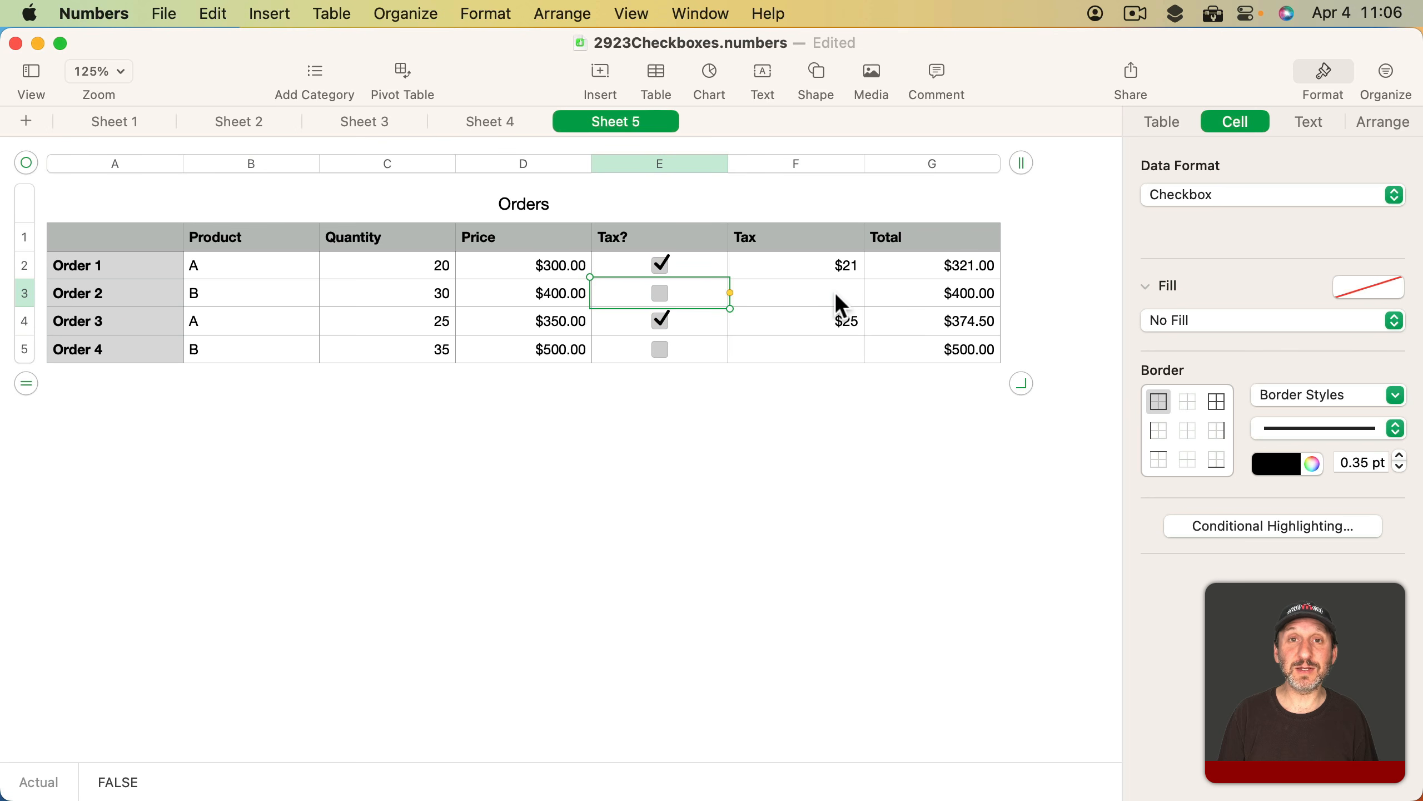